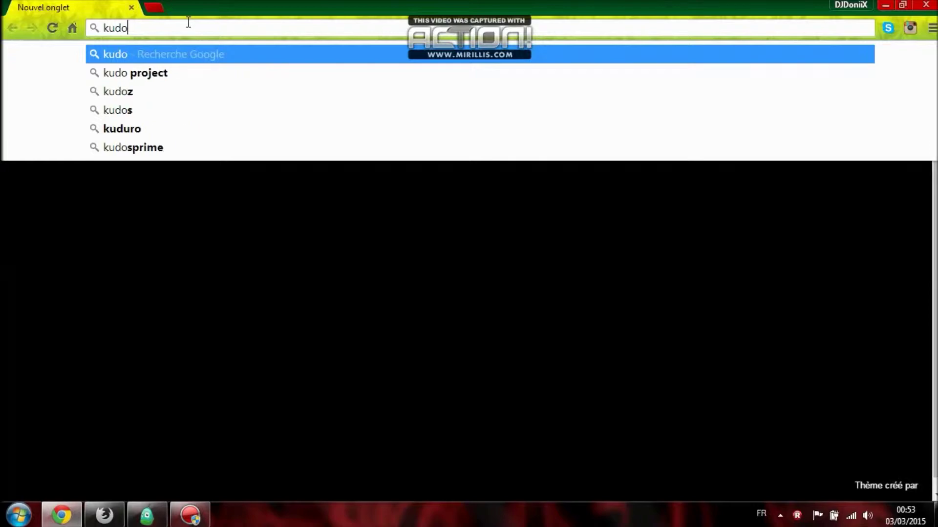
- Search the web for "kudo game lab" and open the Kodu Game Lab download page through the official Kodu community site
type("game lab")
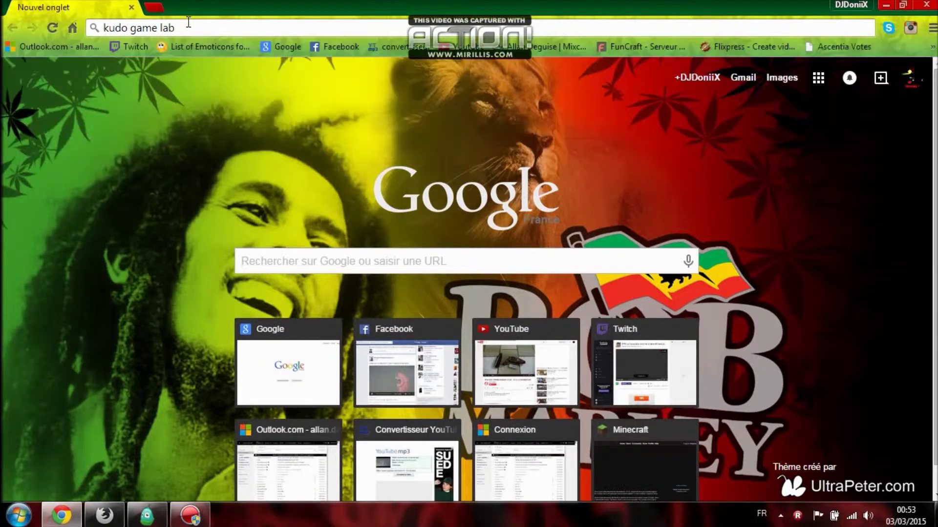
key("Return")
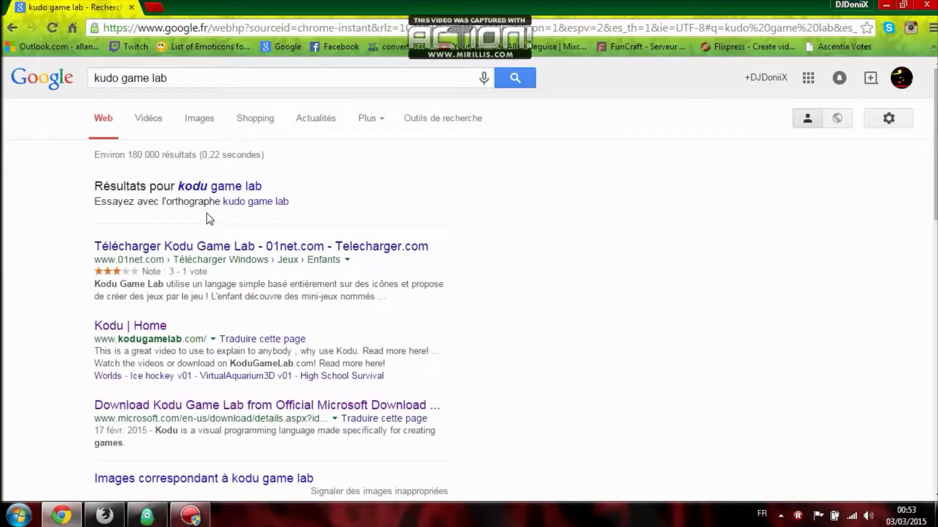
left_click(131, 327)
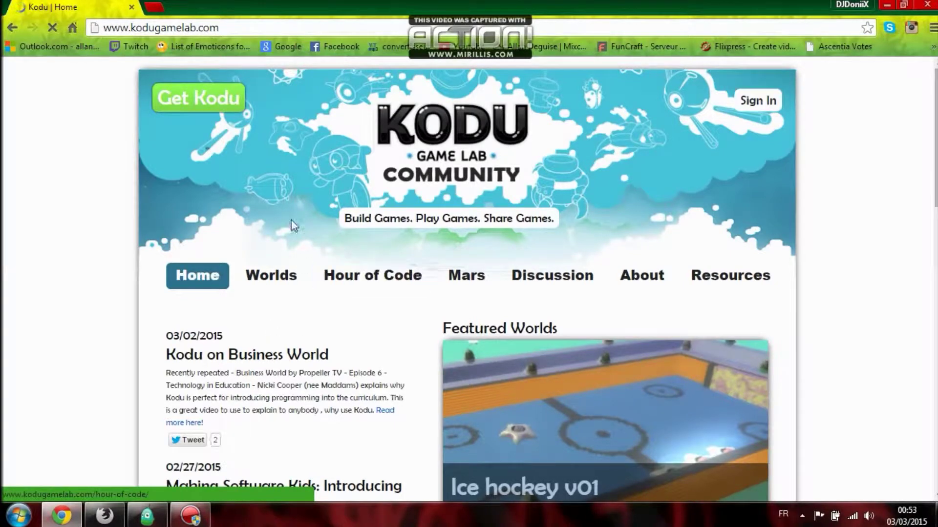
left_click(215, 101)
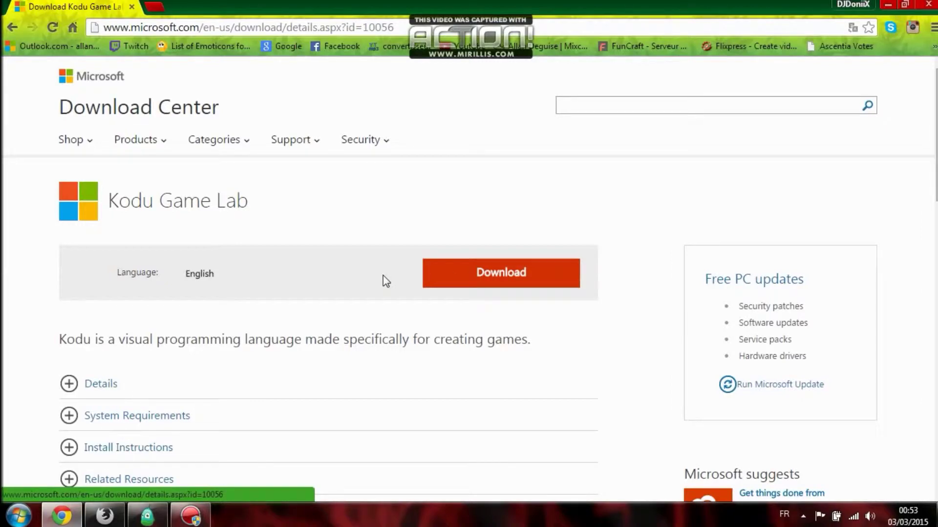
- Examine the system requirements for Kodu Game Lab, including the DirectX, .NET Framework and XNA Framework versions
scroll(386, 281, "down", 1)
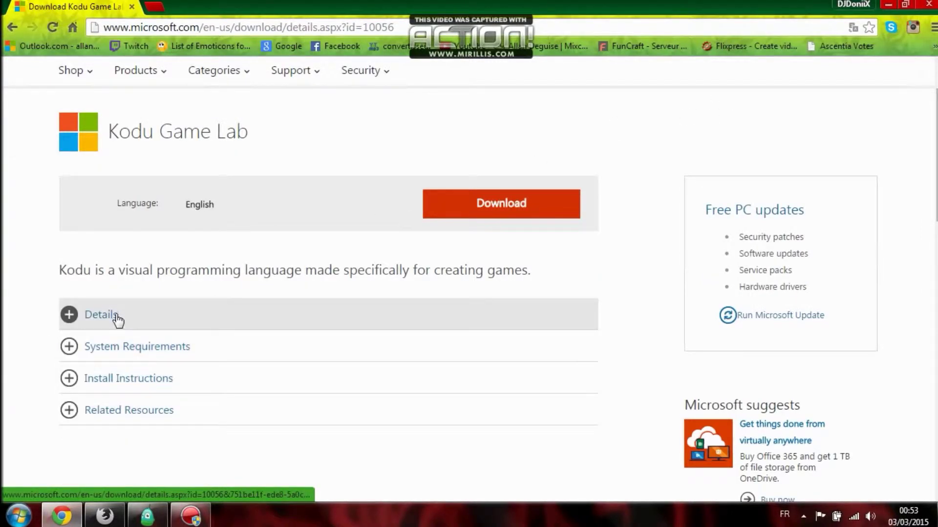
left_click(118, 362)
scroll(215, 356, "down", 1)
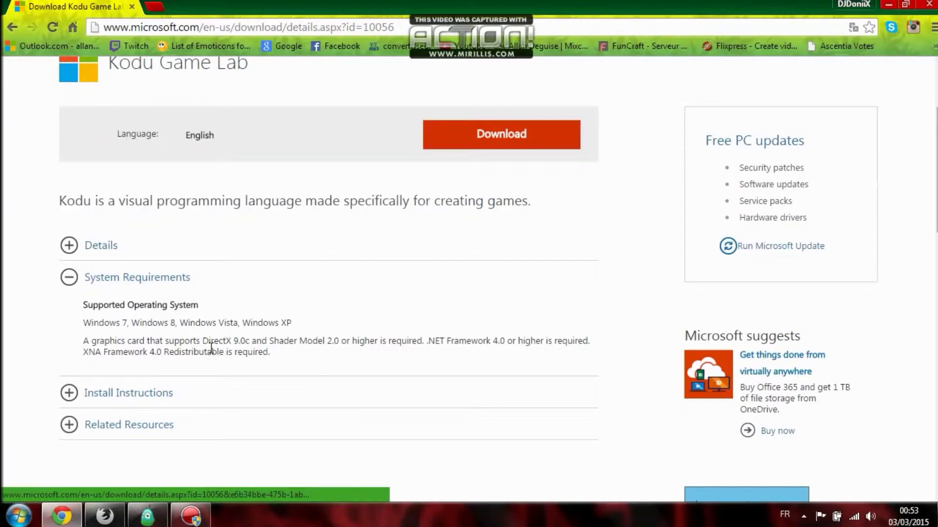
left_click_drag(200, 340, 242, 342)
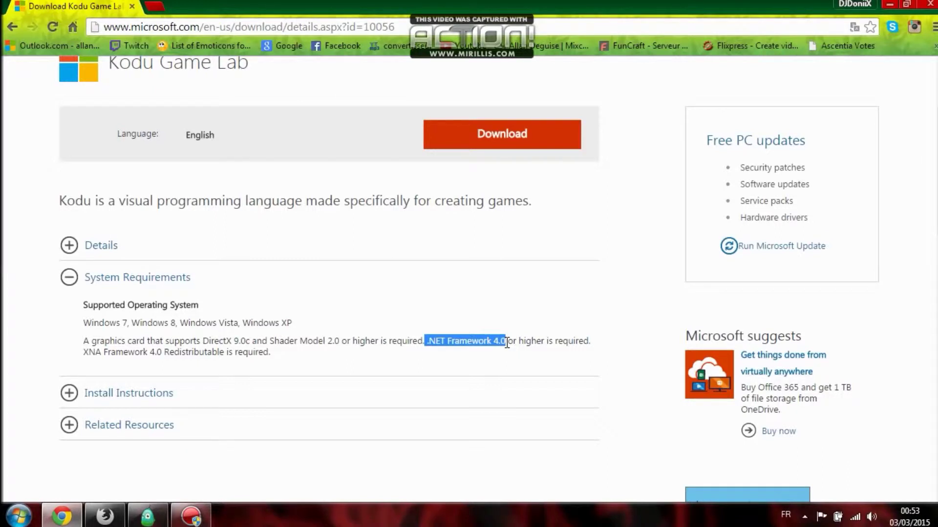
left_click(150, 367)
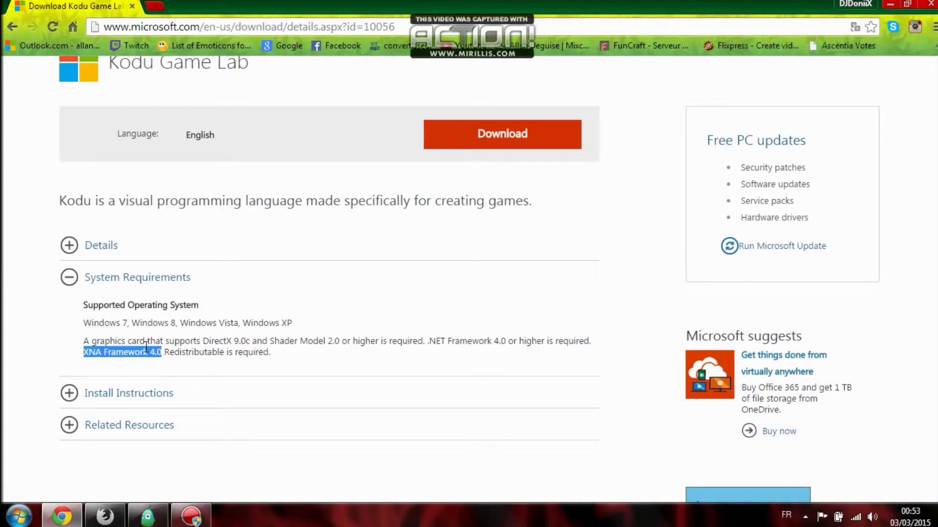
left_click(146, 347)
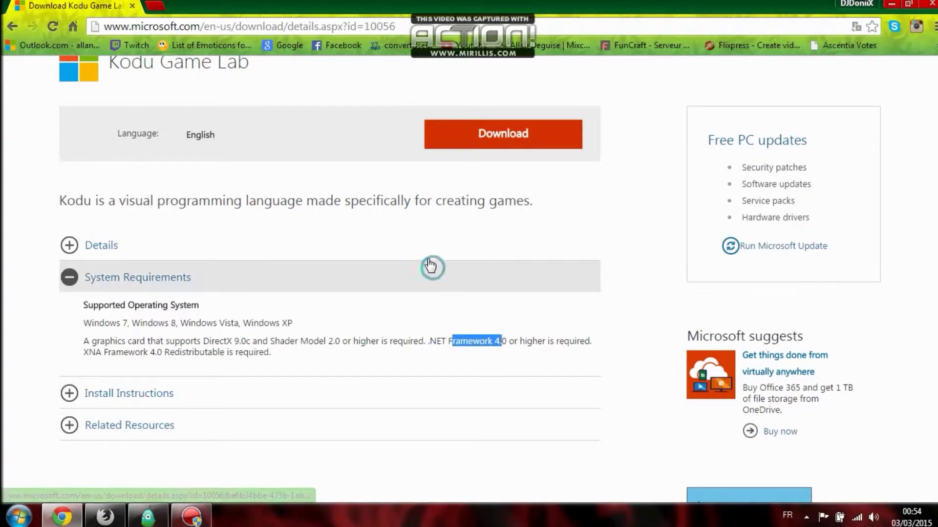
left_click(428, 271)
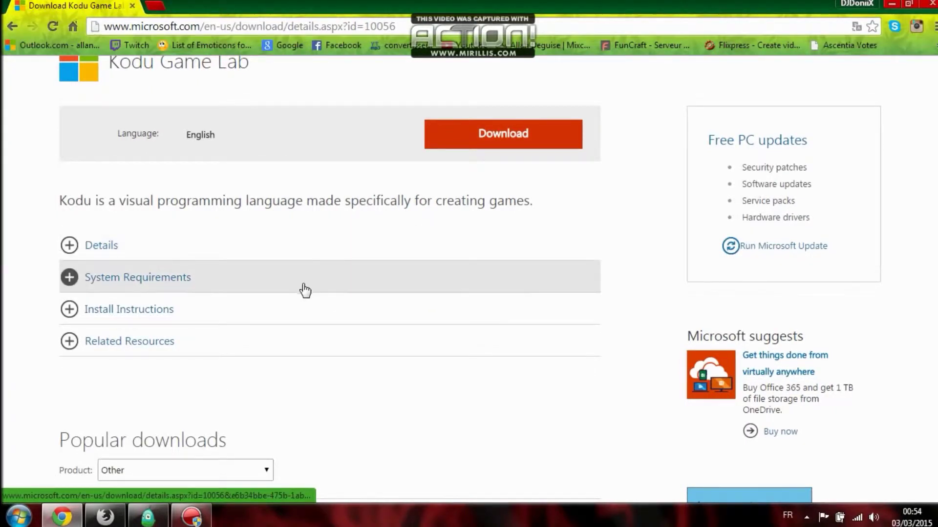
left_click(215, 285)
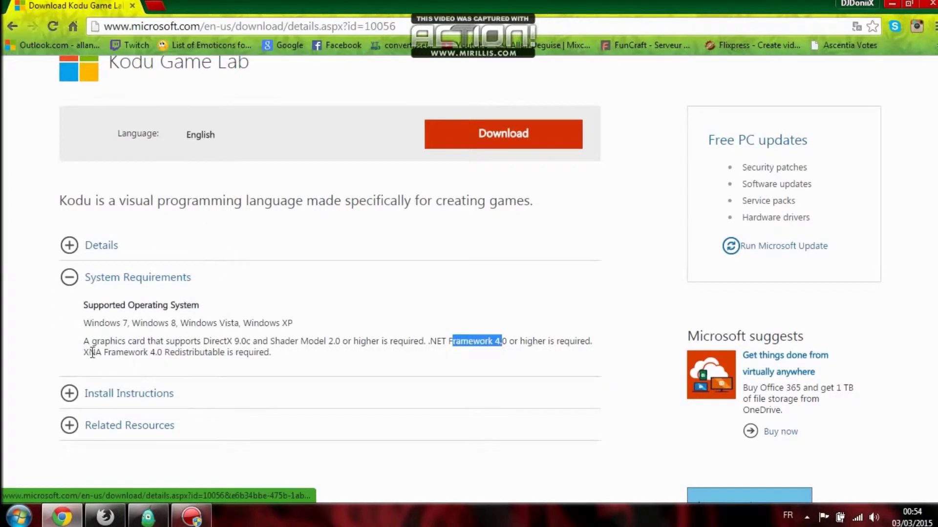
left_click_drag(92, 352, 146, 353)
left_click(241, 341)
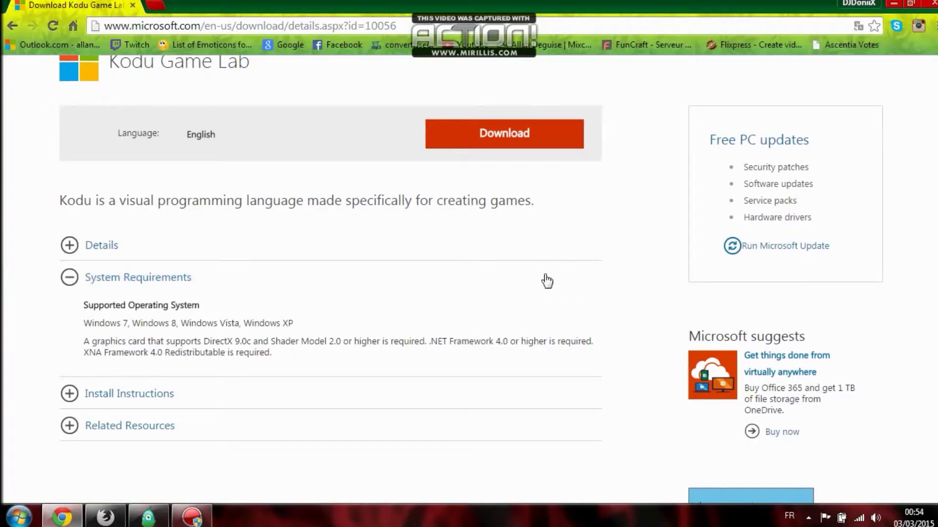
- Open the Minijeux folder on the desktop and inspect the Kodu Game Lab and Configure Kodu Game Lab shortcuts
left_click(896, 4)
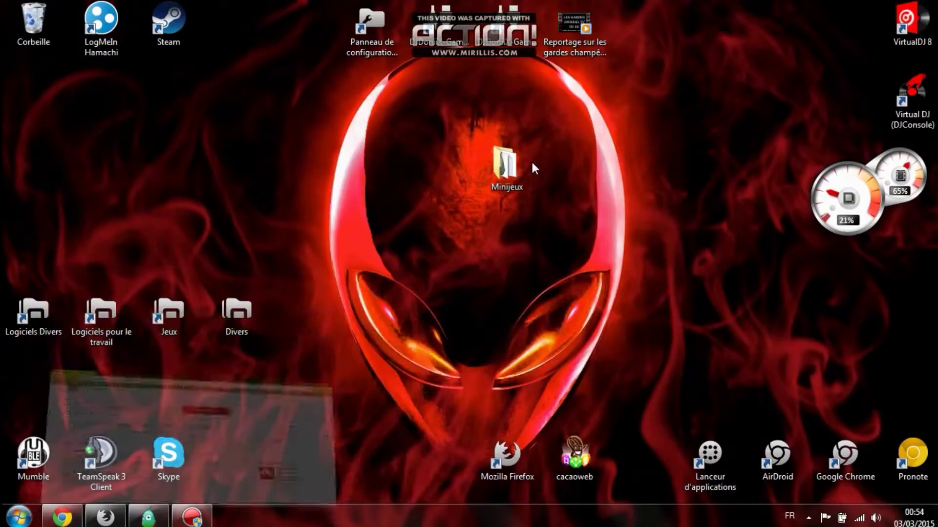
double_click(505, 166)
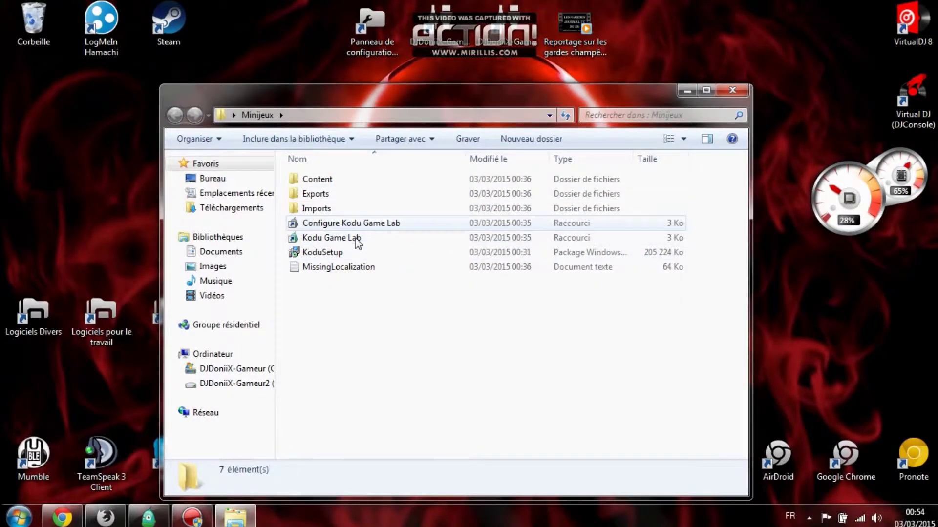
double_click(357, 238)
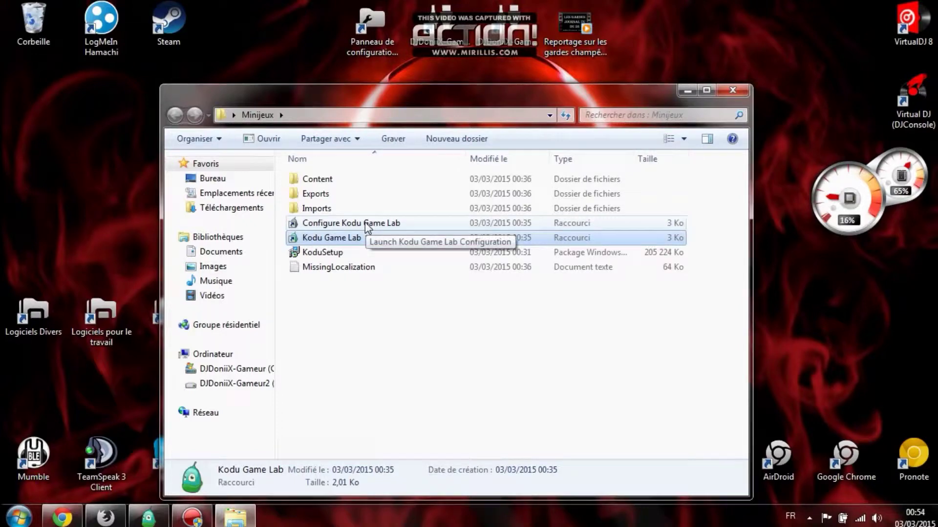
left_click(367, 224, "ctrl")
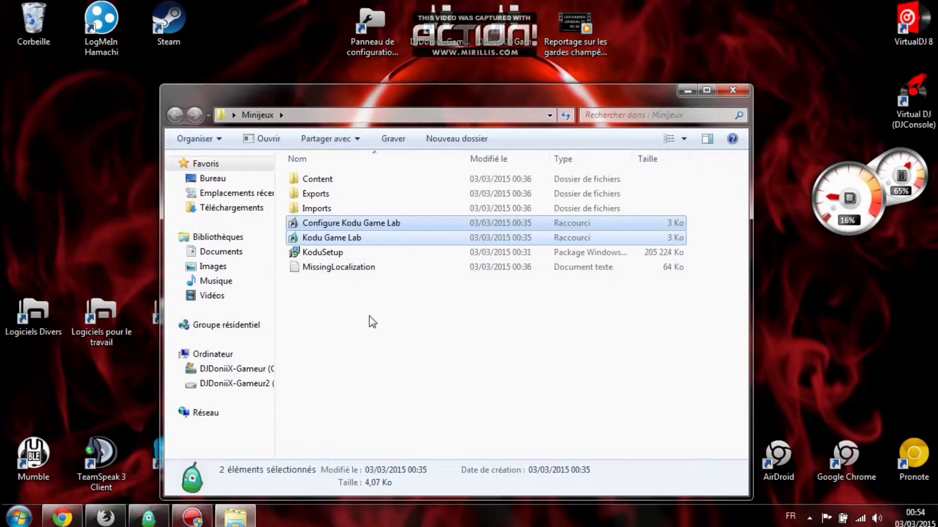
left_click(370, 317)
double_click(370, 237)
left_click(369, 225)
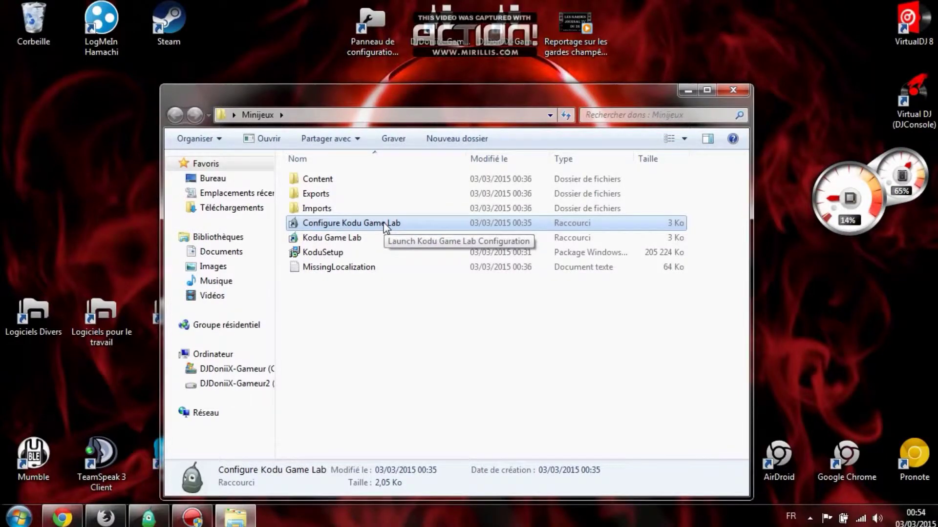
- Look over the Content, Exports, Imports, MissingLocalization and Kodu Game Lab items in the Minijeux folder and close the folder
left_click(363, 182)
left_click(346, 195)
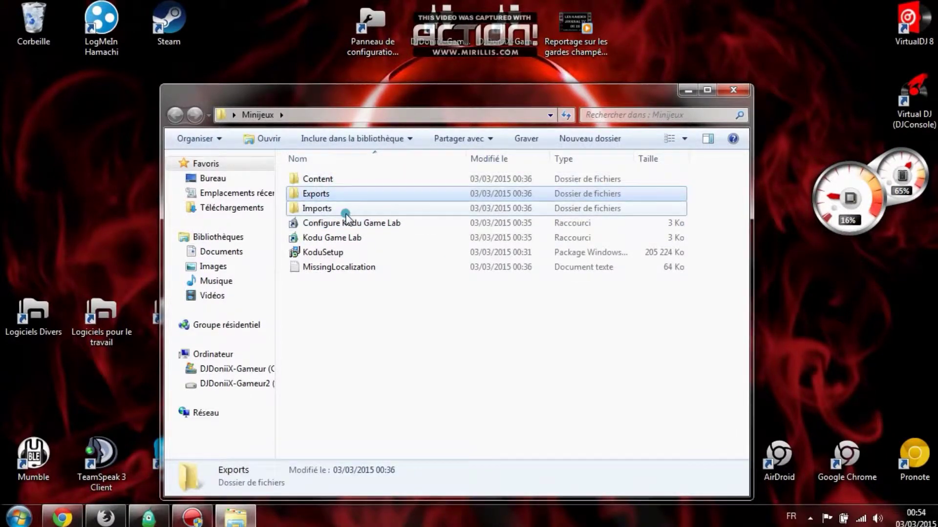
left_click(345, 209)
left_click(346, 269)
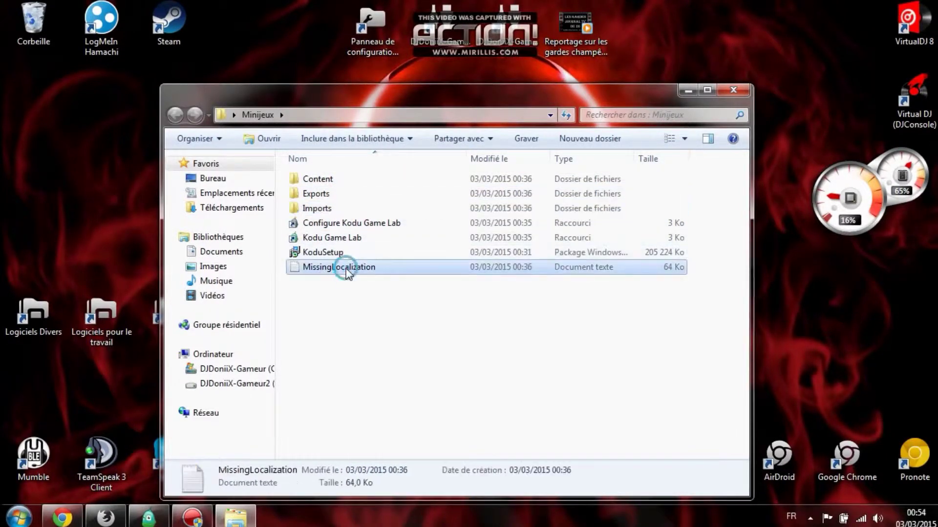
left_click(385, 374)
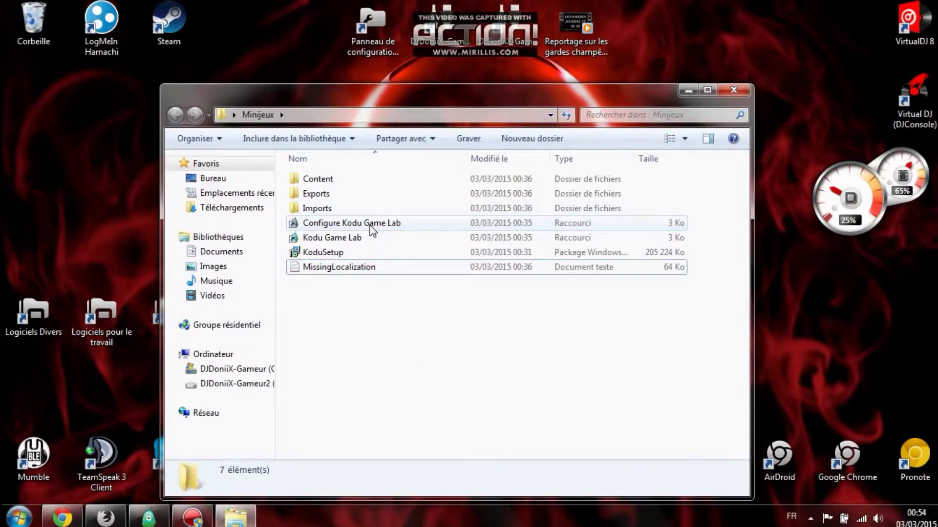
left_click(371, 239)
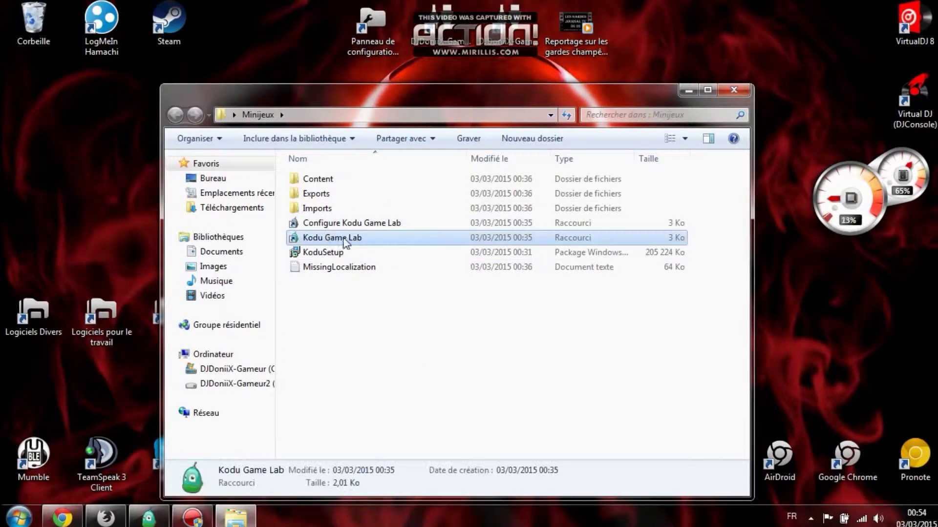
left_click(734, 90)
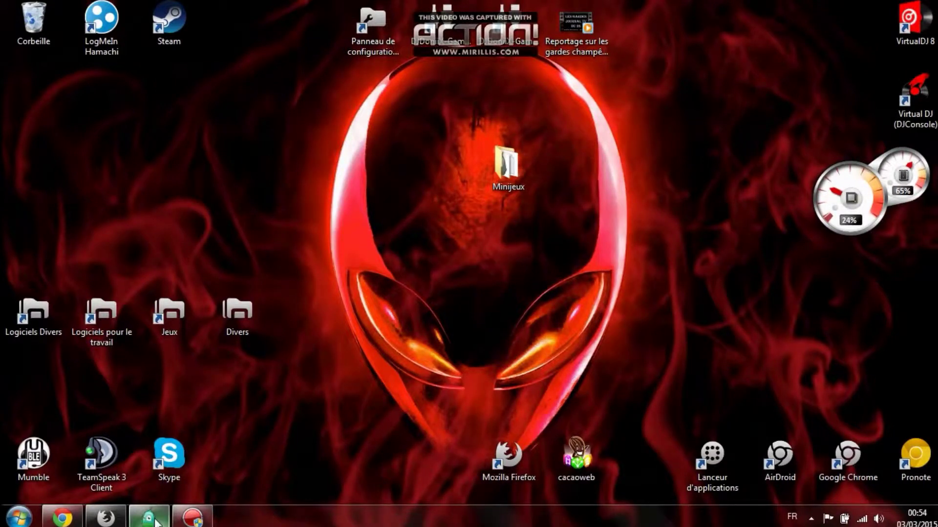
- Switch to Kodu Game Lab and open the Shooting Fish world from the local worlds
left_click(209, 524)
left_click(196, 517)
left_click(146, 519)
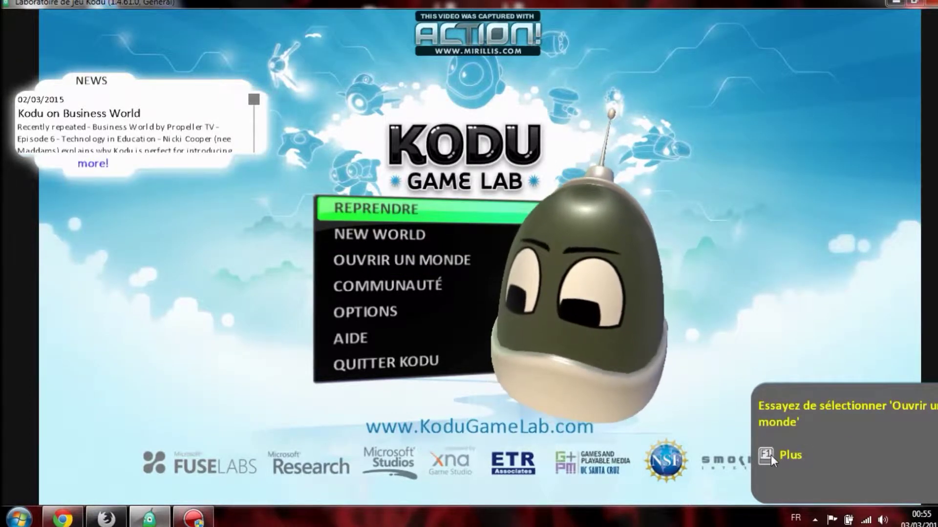
left_click(398, 259)
scroll(389, 245, "down", 3)
scroll(390, 242, "up", 3)
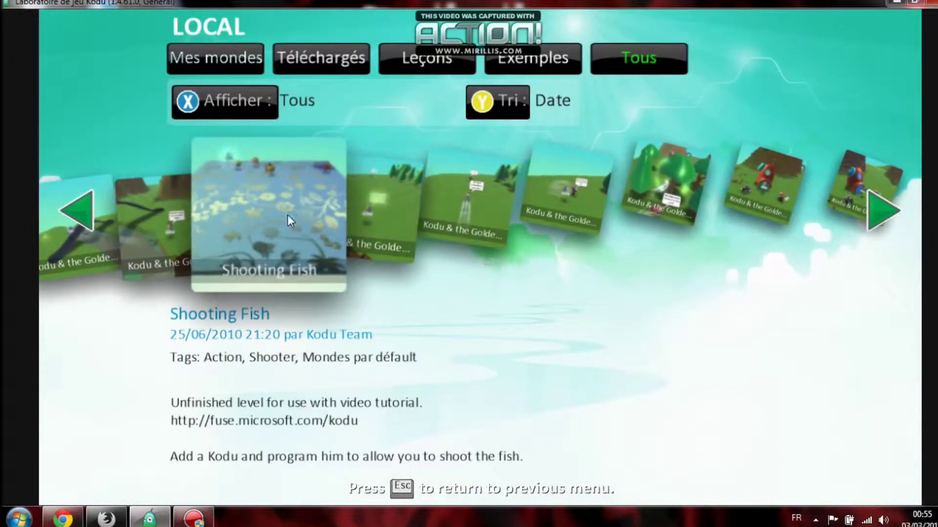
left_click(277, 214)
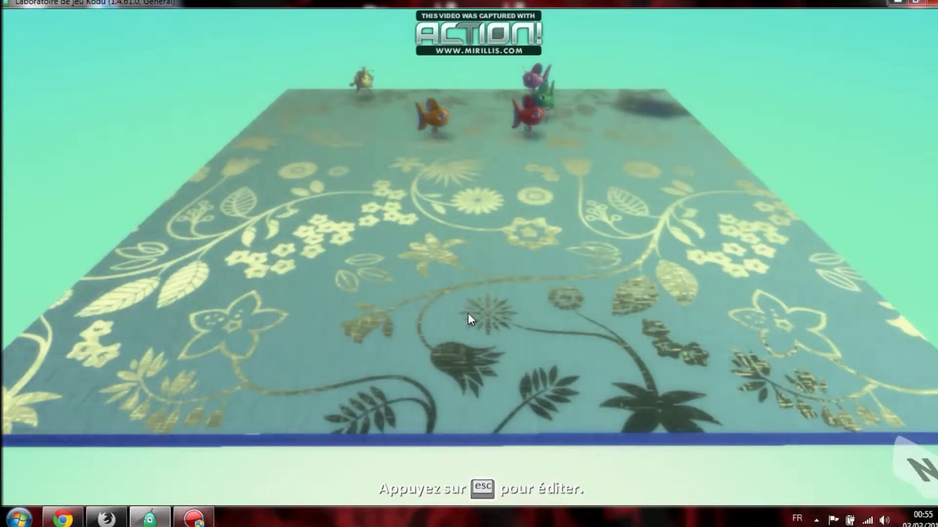
- Put the Shooting Fish world into edit mode and add a rover near the middle of the terrain
left_click(495, 493)
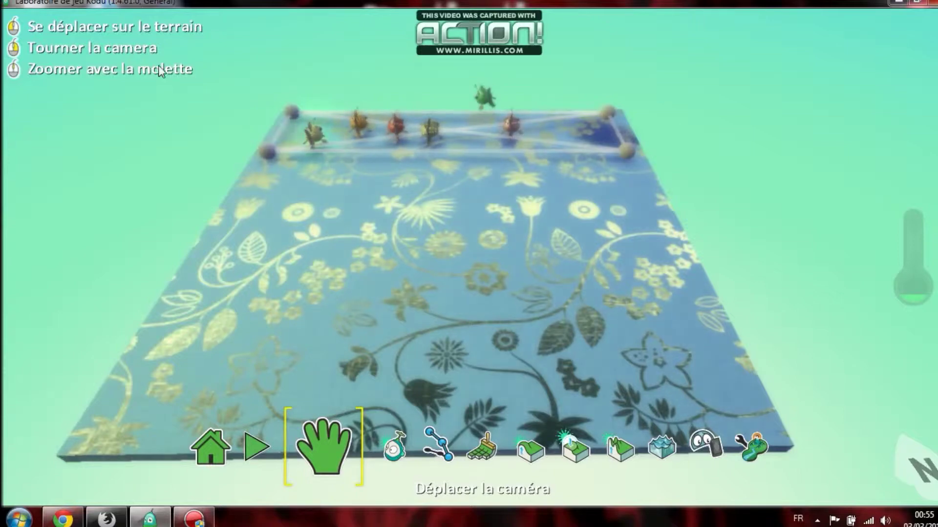
left_click(390, 445)
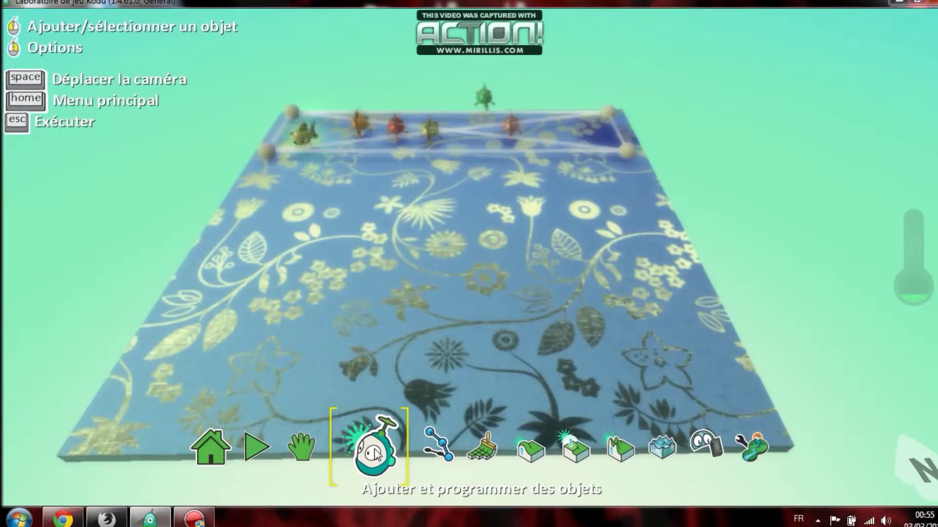
right_click(559, 295)
left_click(434, 265)
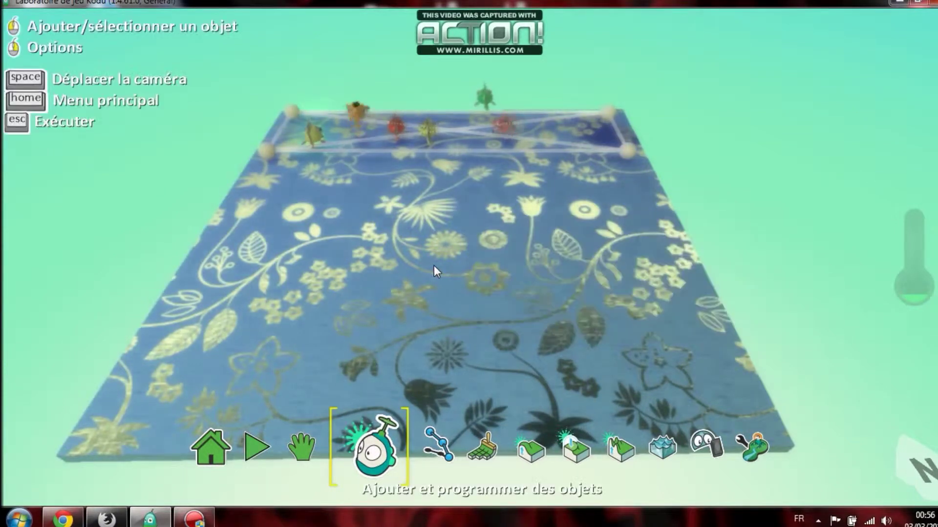
left_click(434, 266)
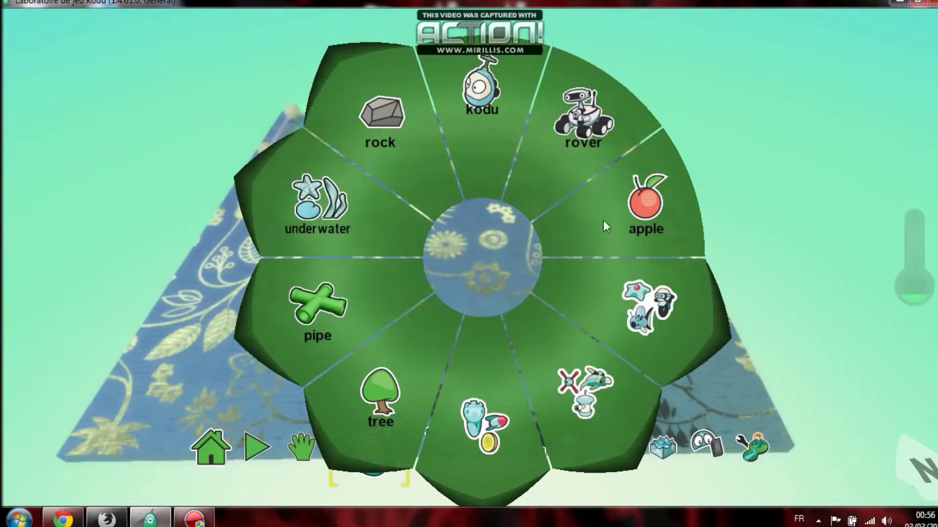
left_click(590, 134)
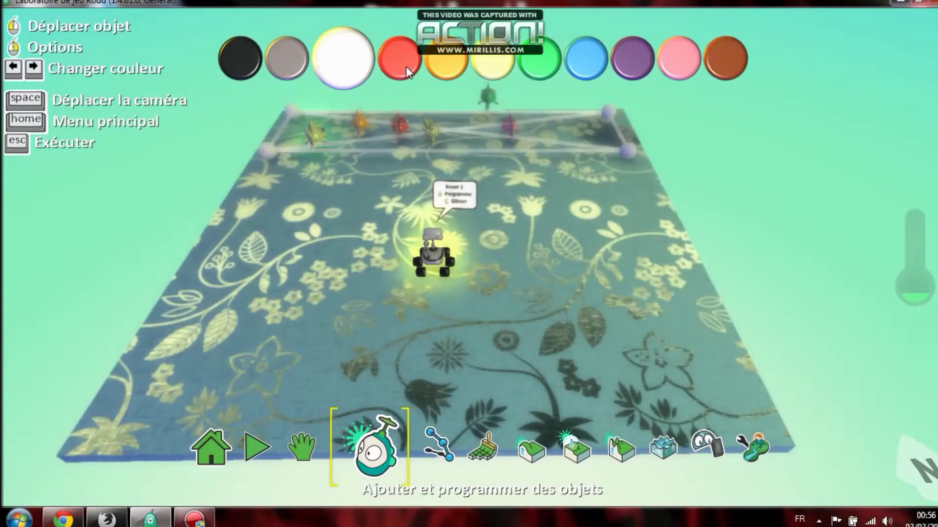
- Open the rover's program and set the condition of its first rule to keyboard with the Space key
right_click(436, 251)
left_click(571, 142)
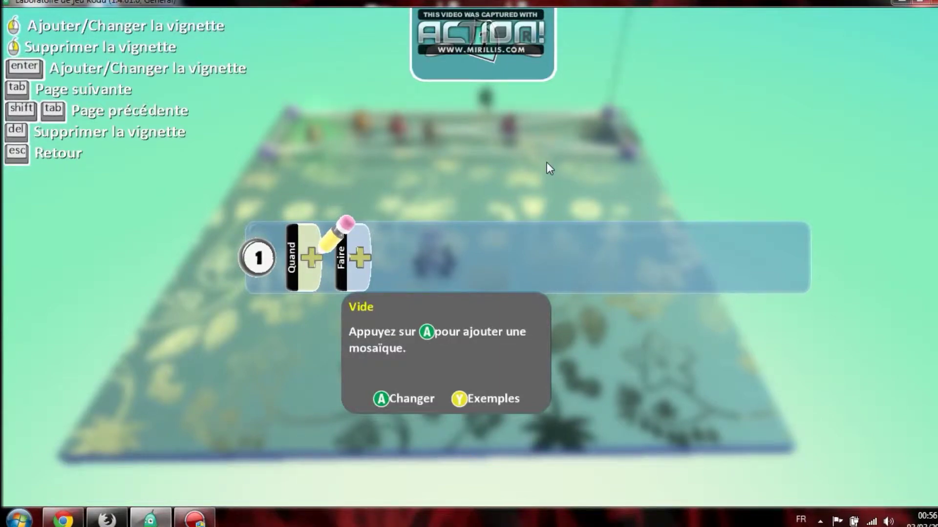
left_click(313, 257)
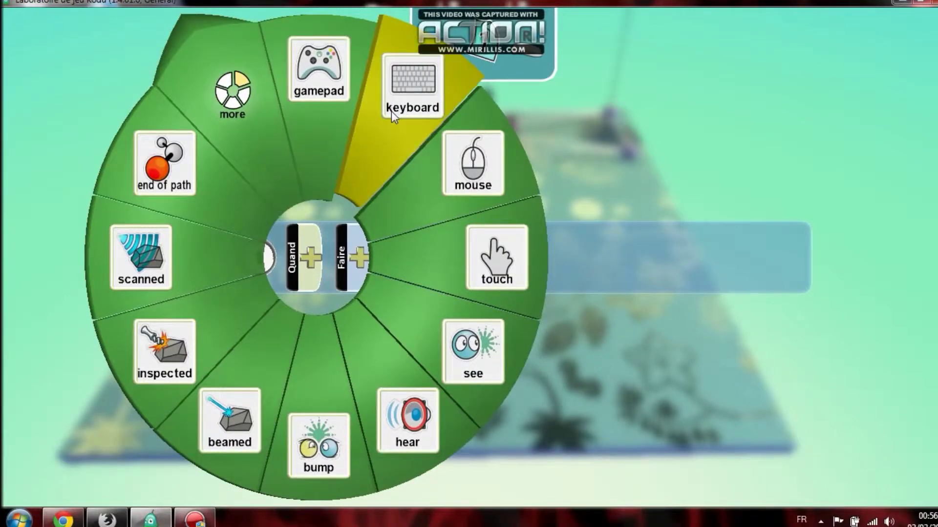
left_click(390, 125)
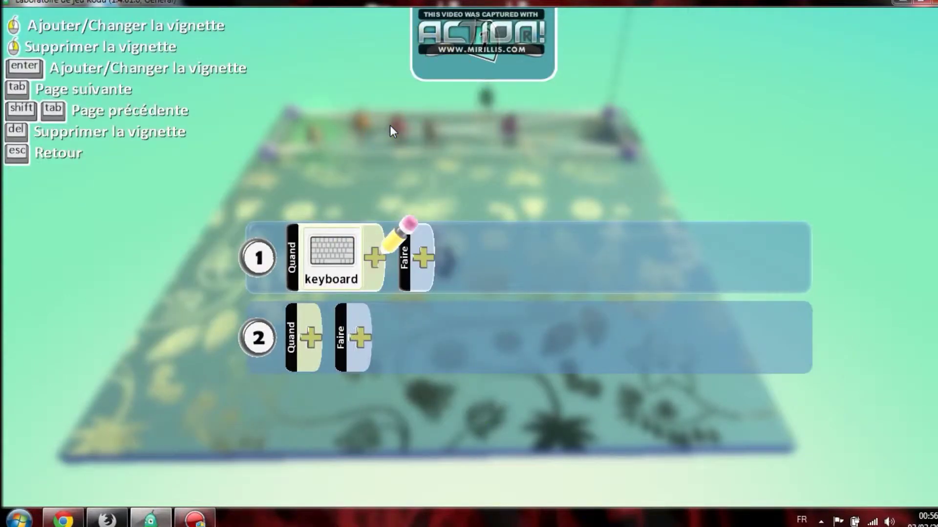
left_click(374, 258)
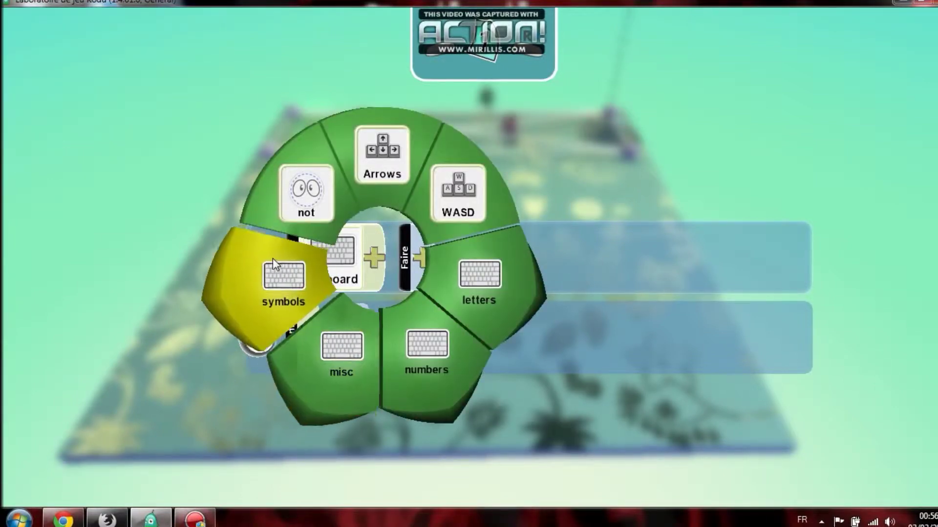
left_click(349, 370)
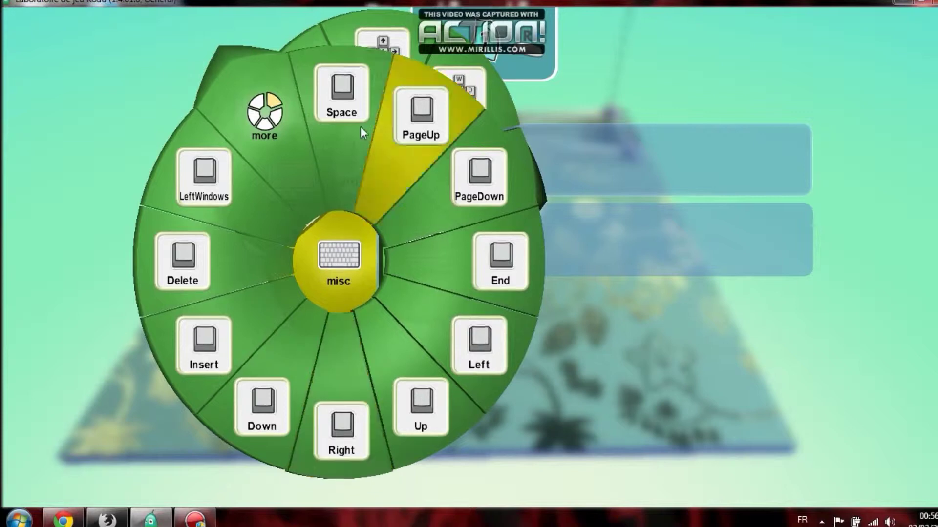
left_click(350, 110)
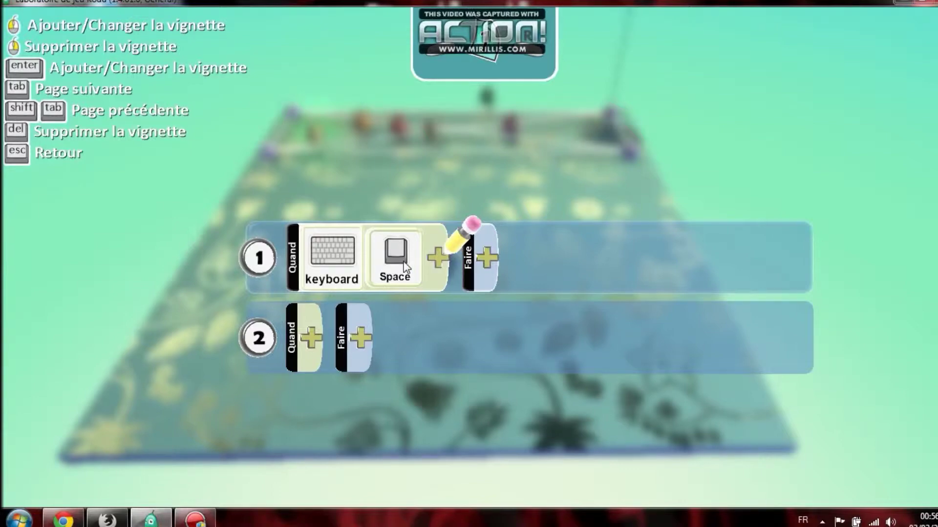
- Assign the rover's beam action to its first rule and leave the program editor
left_click(489, 257)
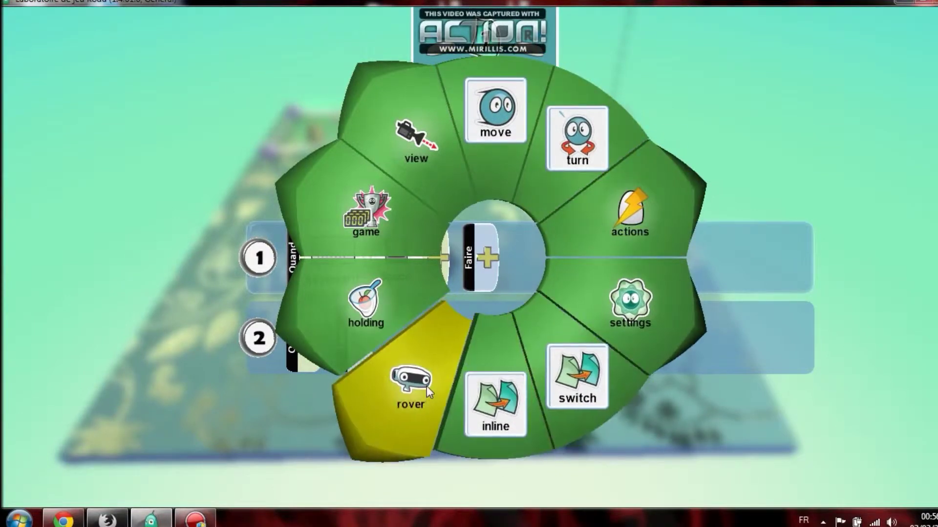
left_click(441, 361)
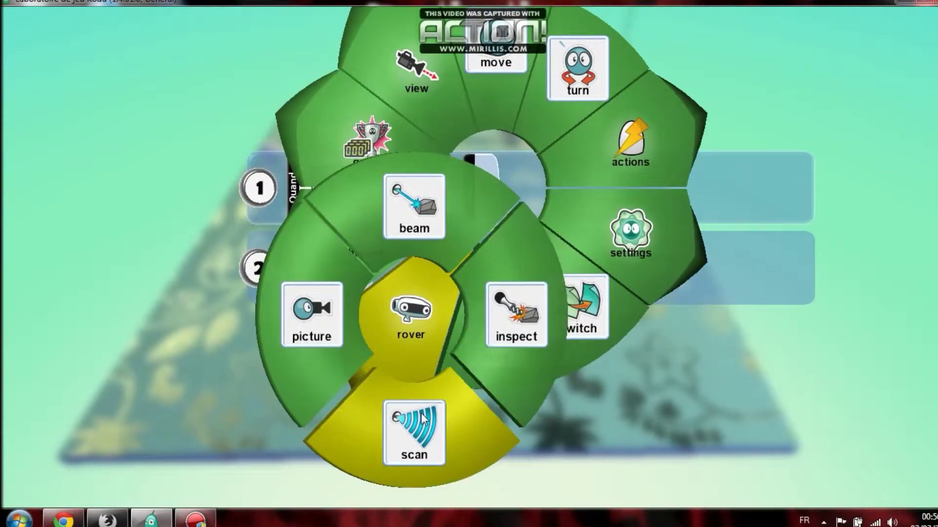
left_click(436, 203)
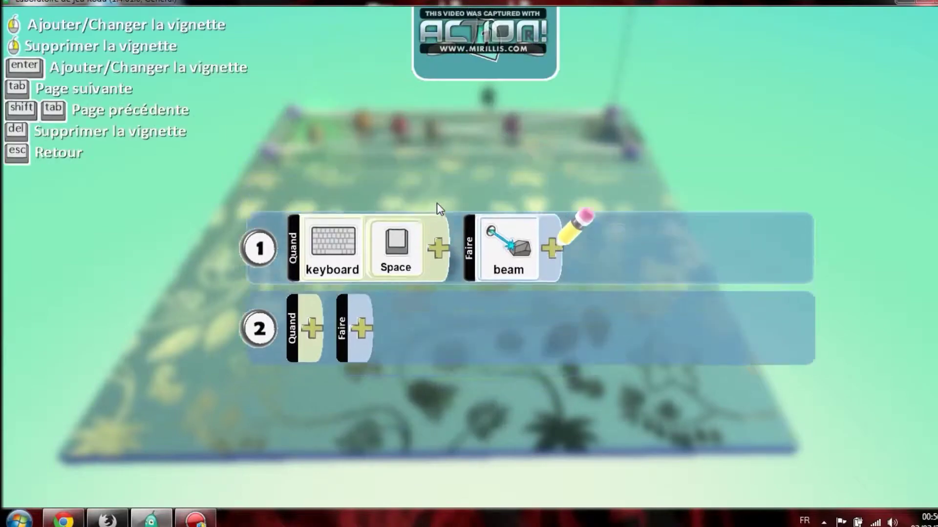
key("Escape")
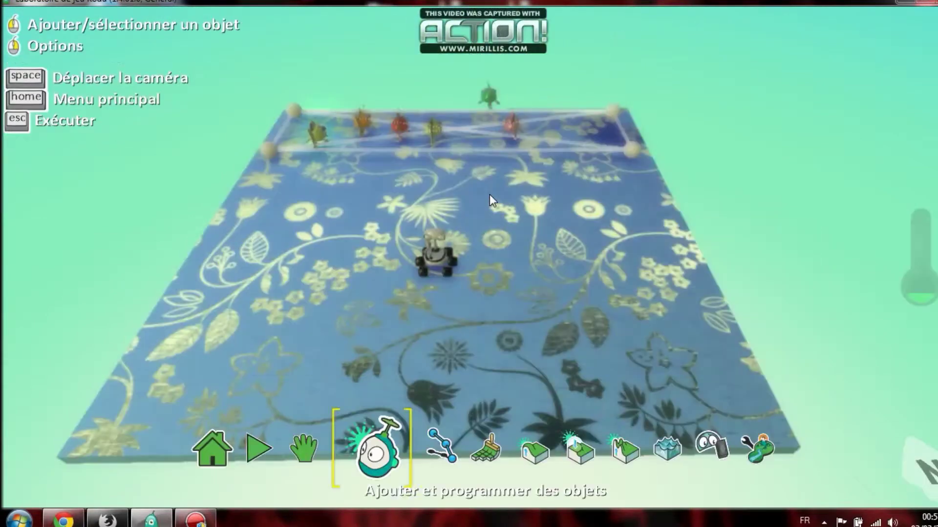
- Cut the rover from the world and add a Kodu in its place near the middle of the terrain
right_click(441, 254)
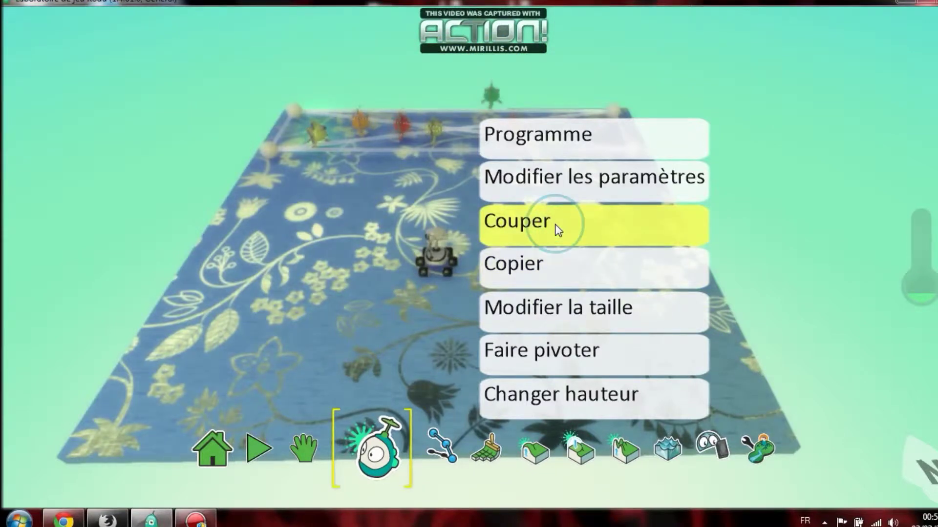
left_click(555, 224)
left_click(436, 288)
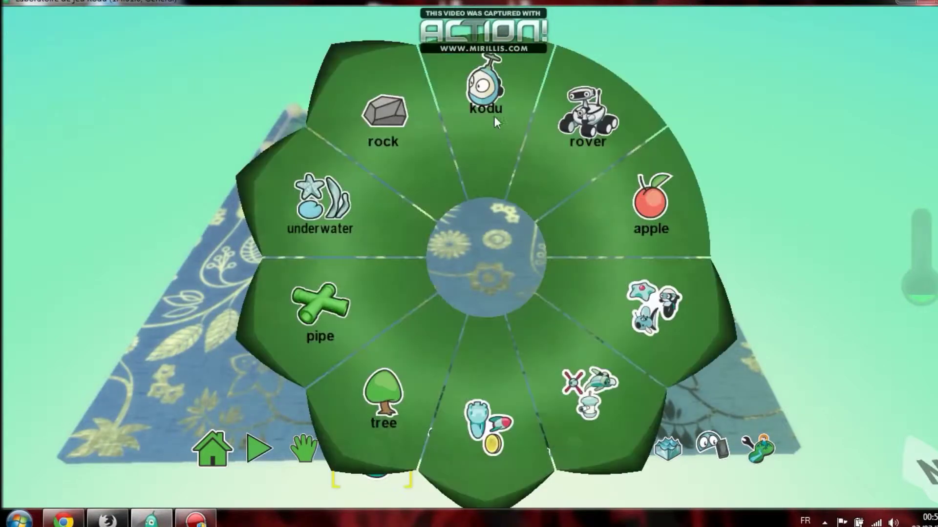
left_click(489, 101)
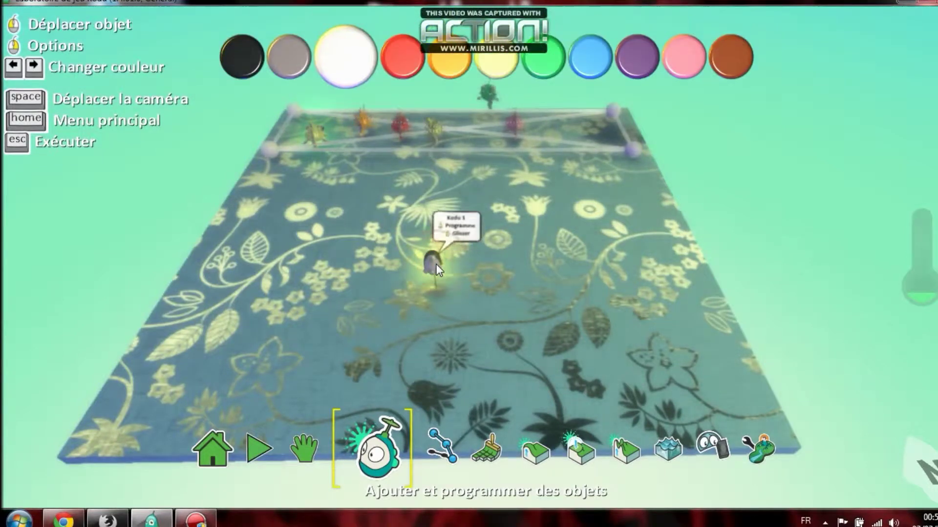
- Open the Kodu's program and set the condition of its first rule to keyboard with the Space key
right_click(435, 266)
left_click(520, 153)
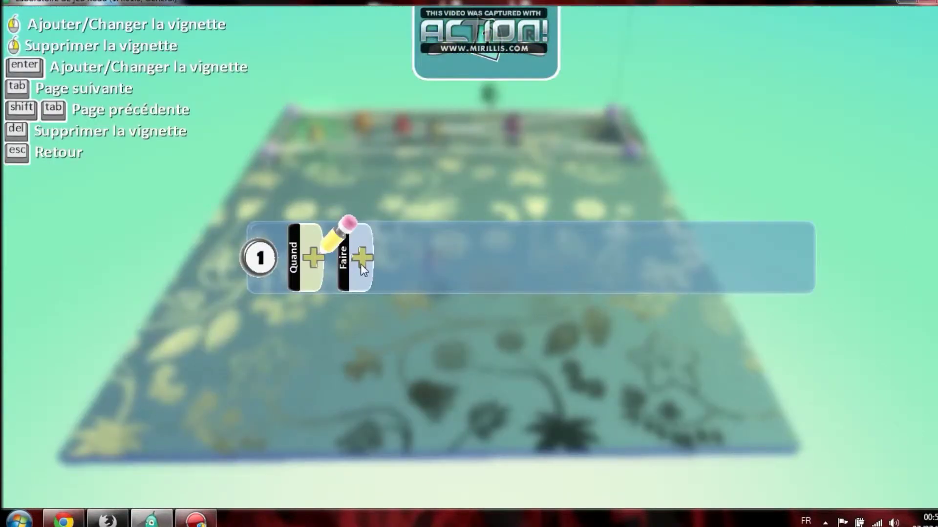
left_click(319, 254)
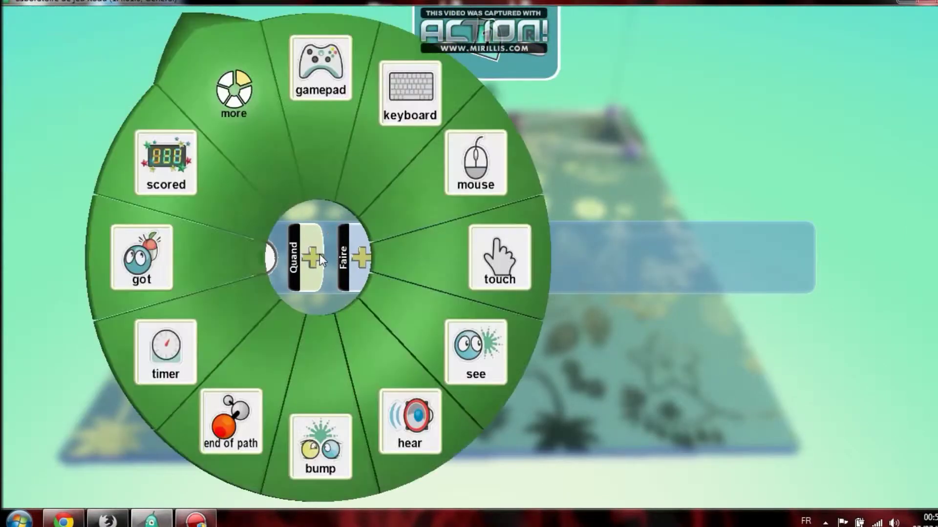
left_click(412, 77)
left_click(381, 251)
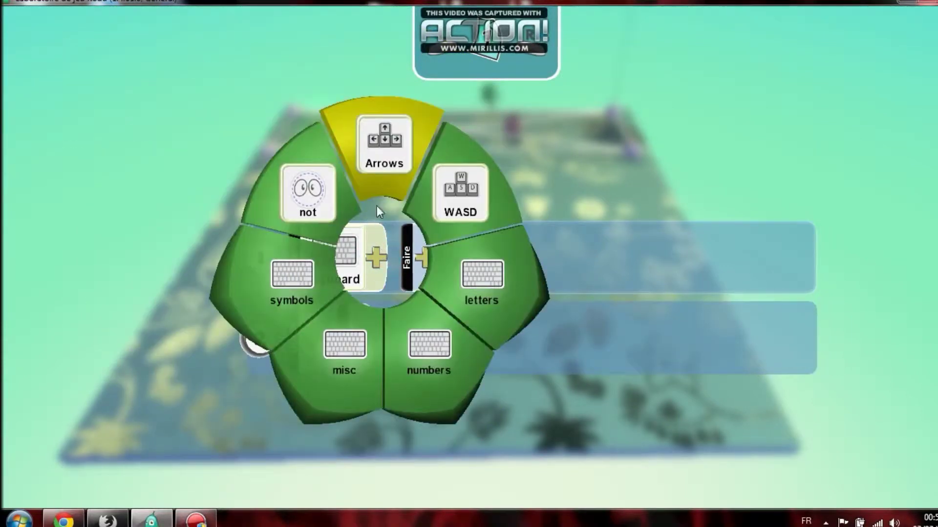
left_click(339, 353)
left_click(342, 110)
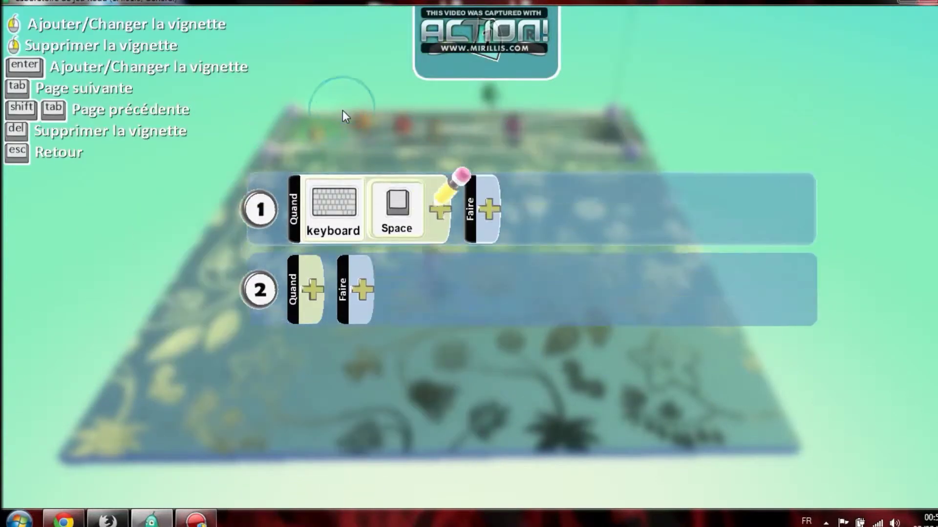
- Make the Kodu's first rule perform the shoot action with the missile option
left_click(488, 257)
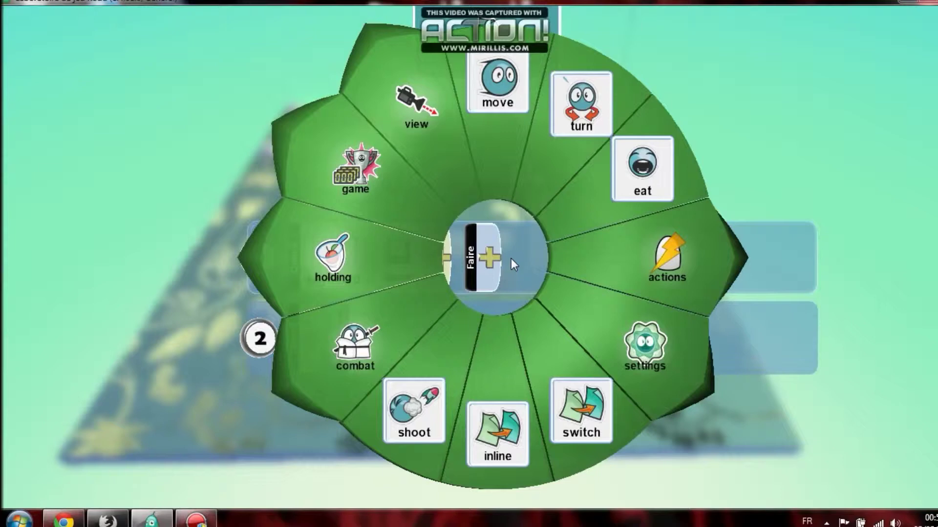
left_click(432, 395)
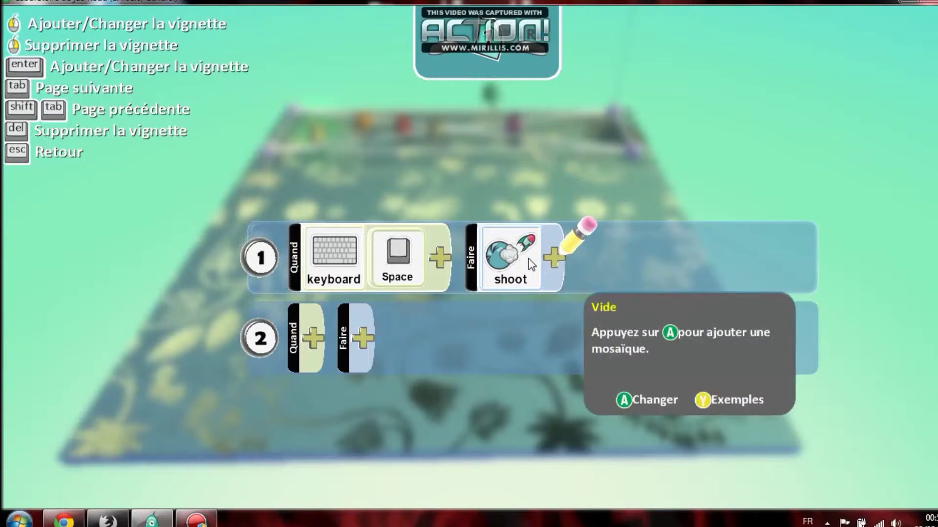
left_click(554, 252)
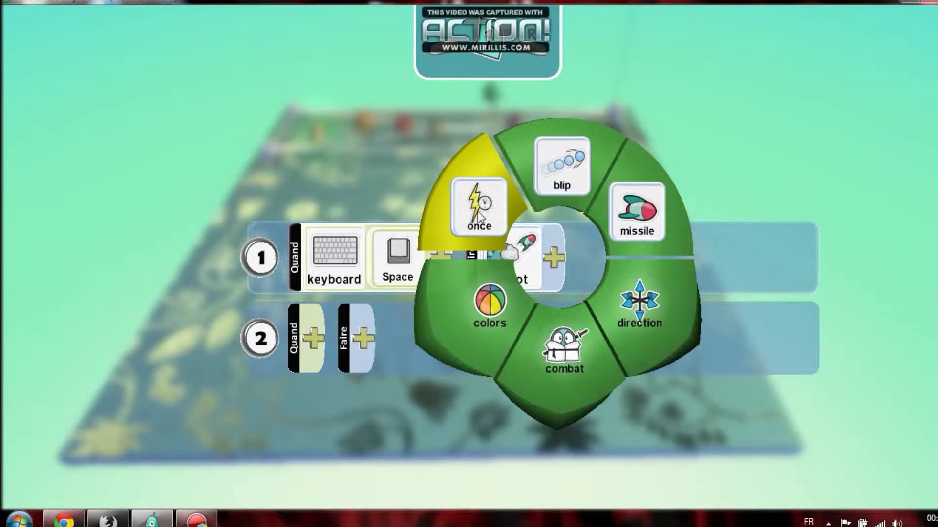
left_click(635, 226)
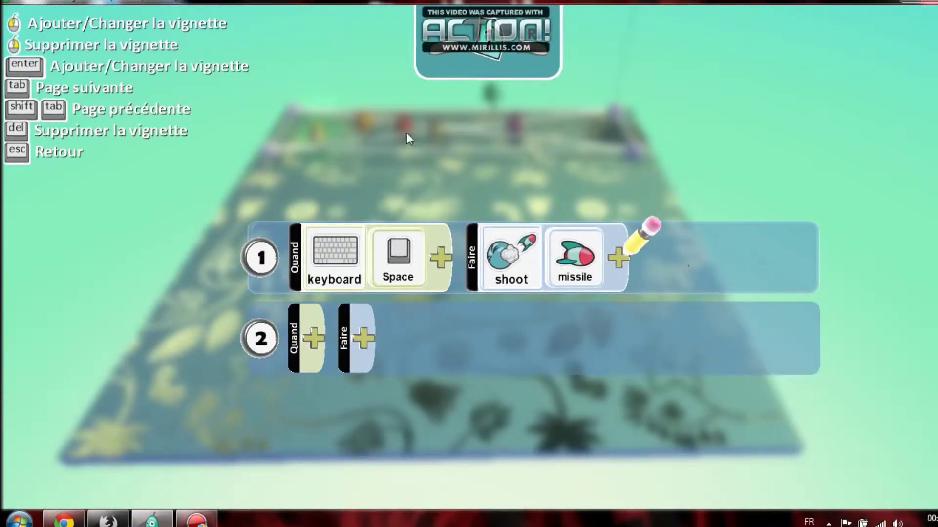
- Leave the Kodu's program, play the world to test the shooting, and return to edit mode
key("Escape")
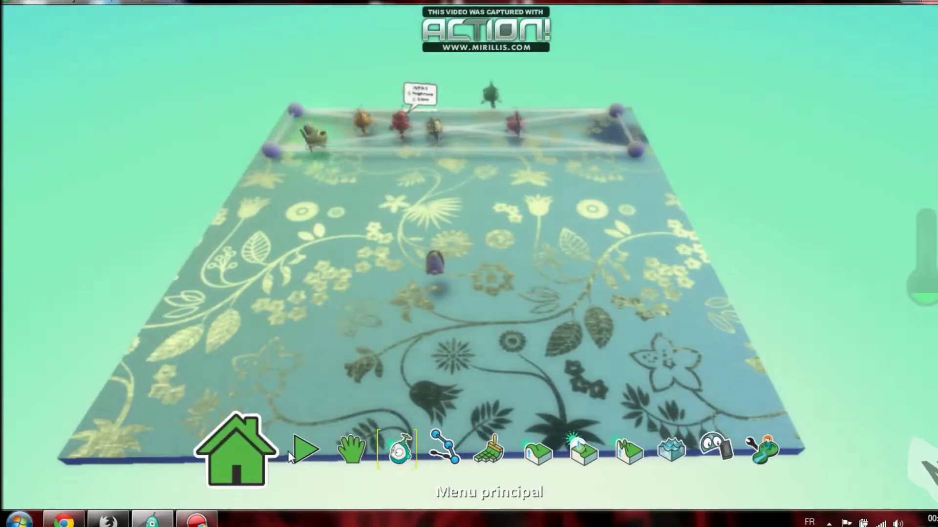
left_click(289, 456)
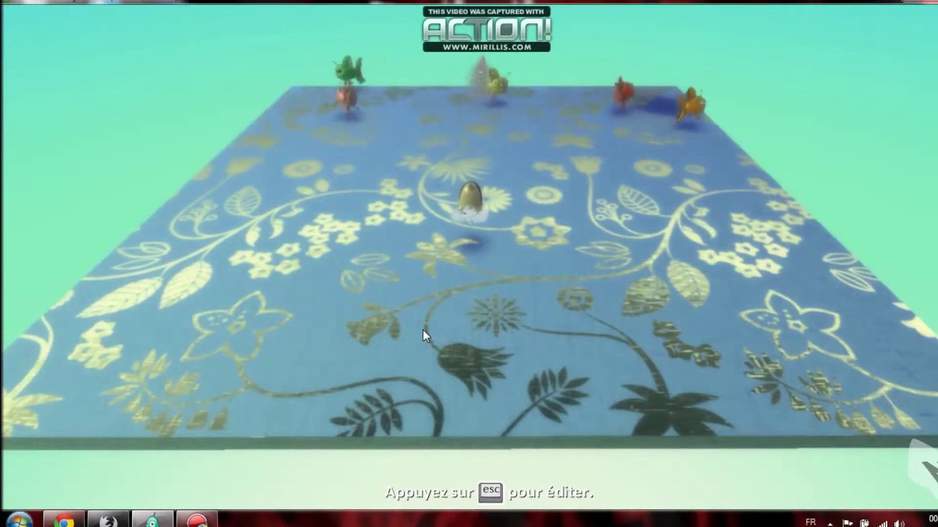
key("Escape")
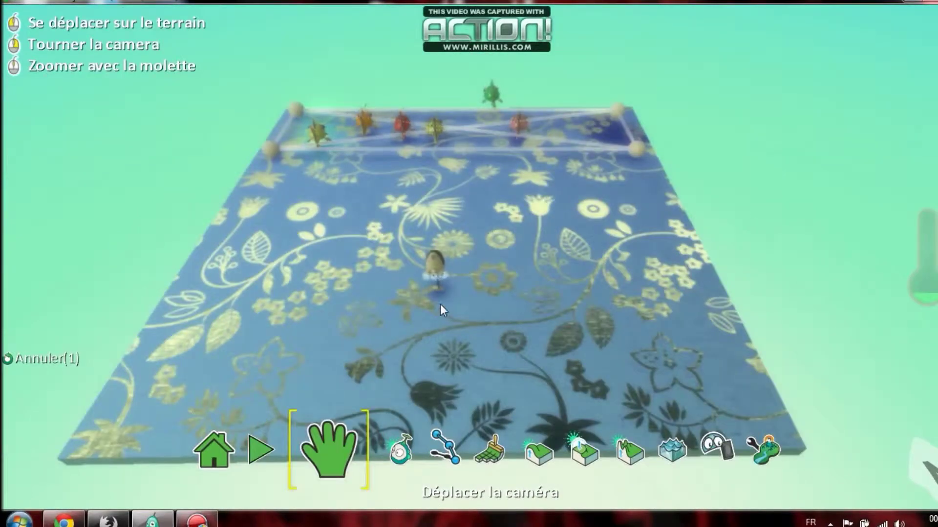
- Reopen the Kodu's program and set the condition of its second rule to keyboard with Arrows
left_click(398, 449)
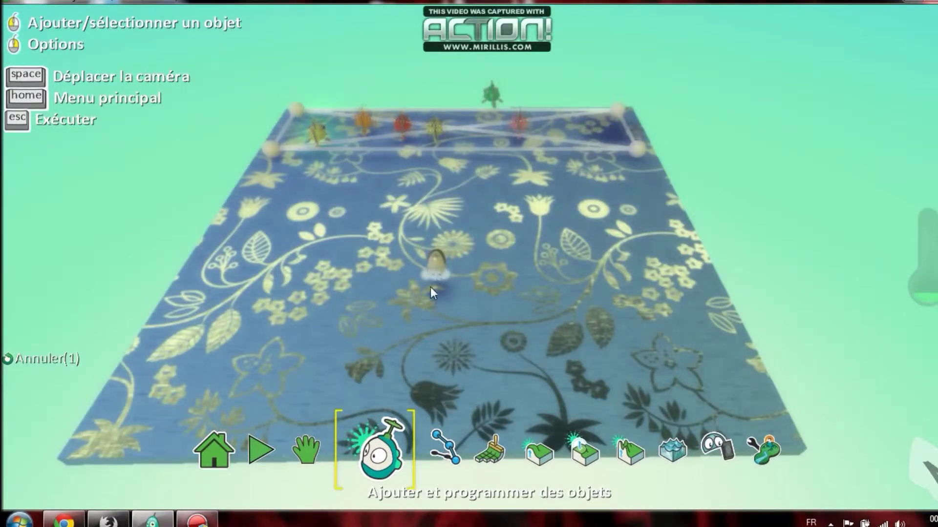
right_click(437, 261)
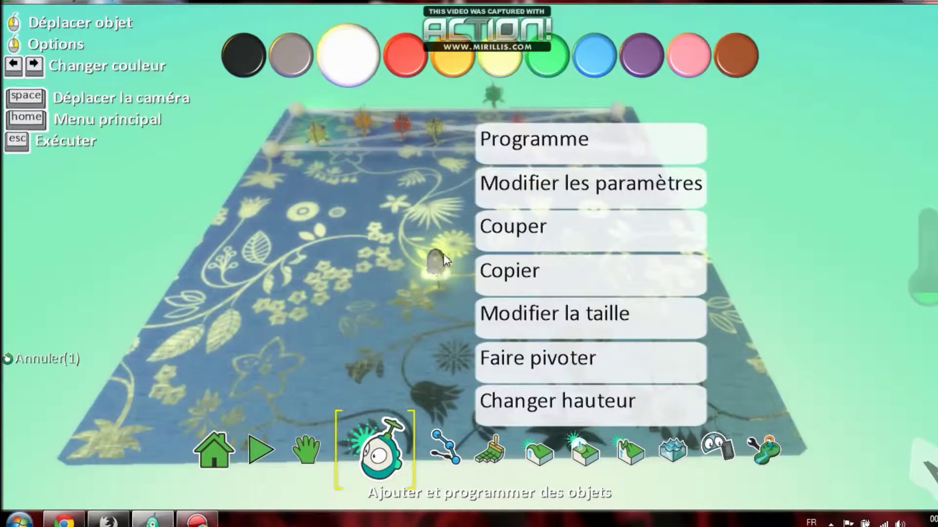
left_click(563, 140)
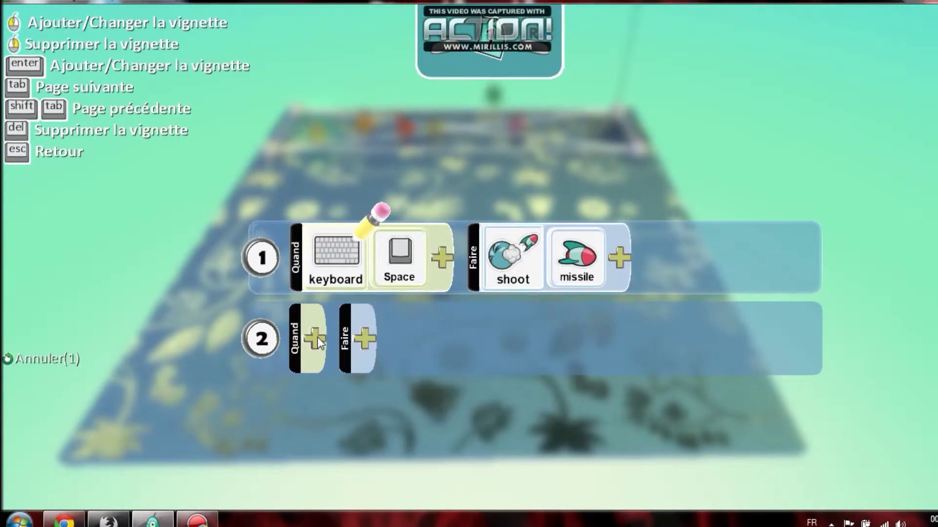
left_click(319, 261)
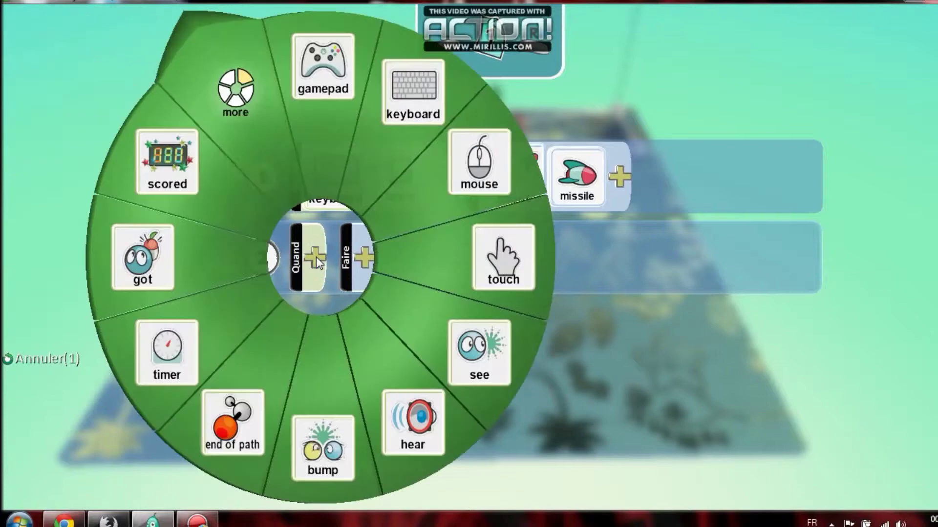
left_click(399, 147)
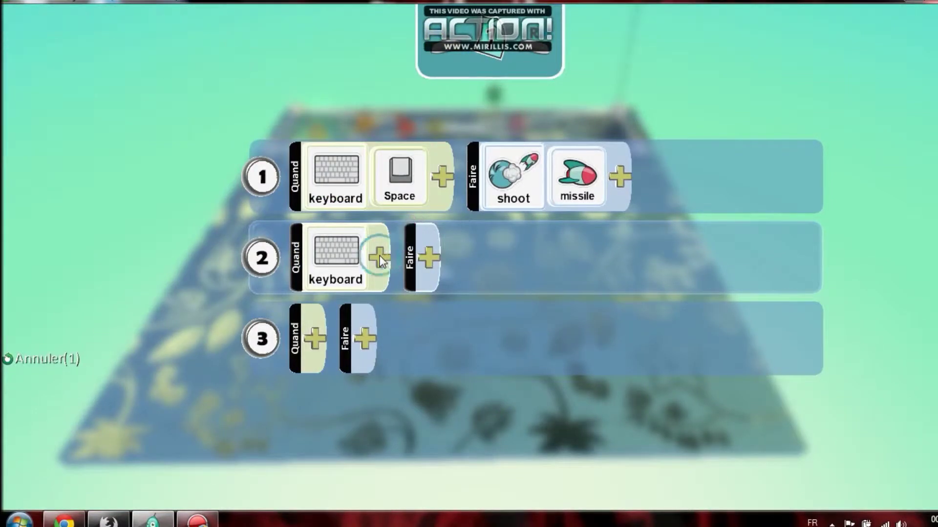
left_click(380, 255)
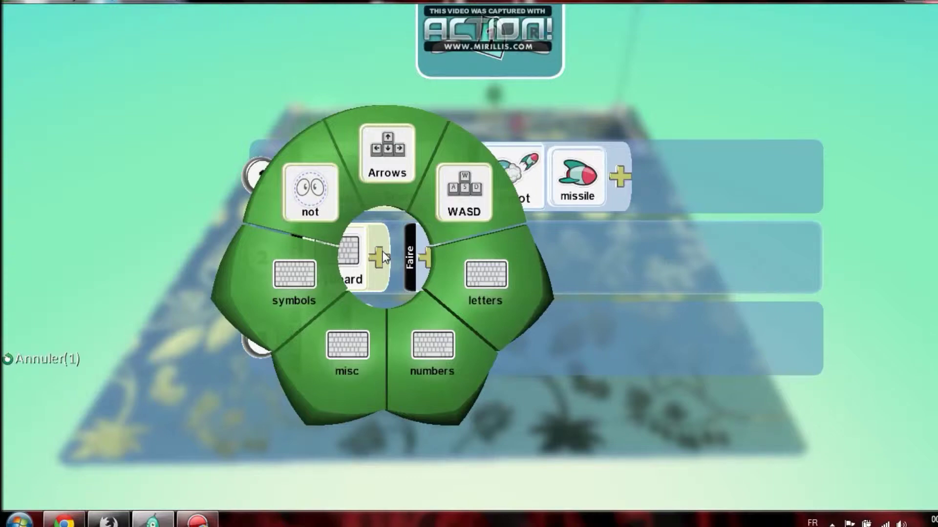
left_click(389, 161)
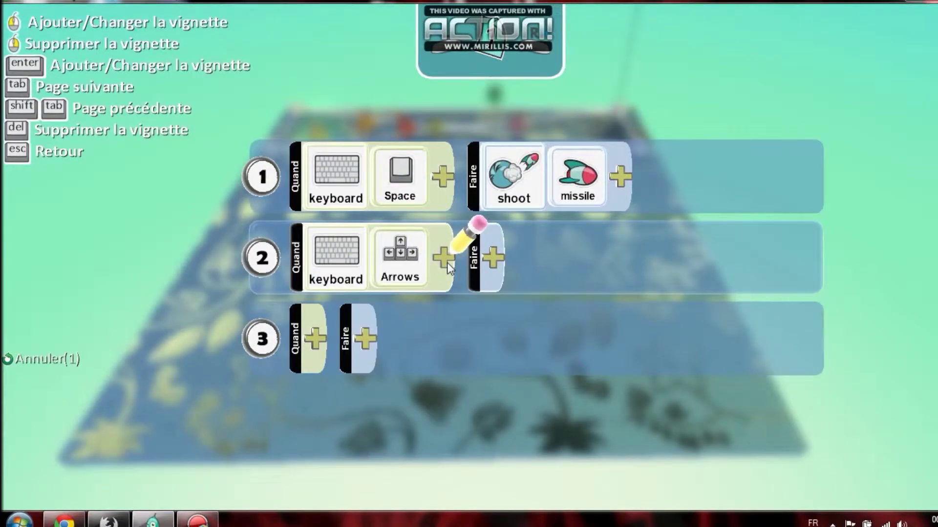
left_click(443, 258)
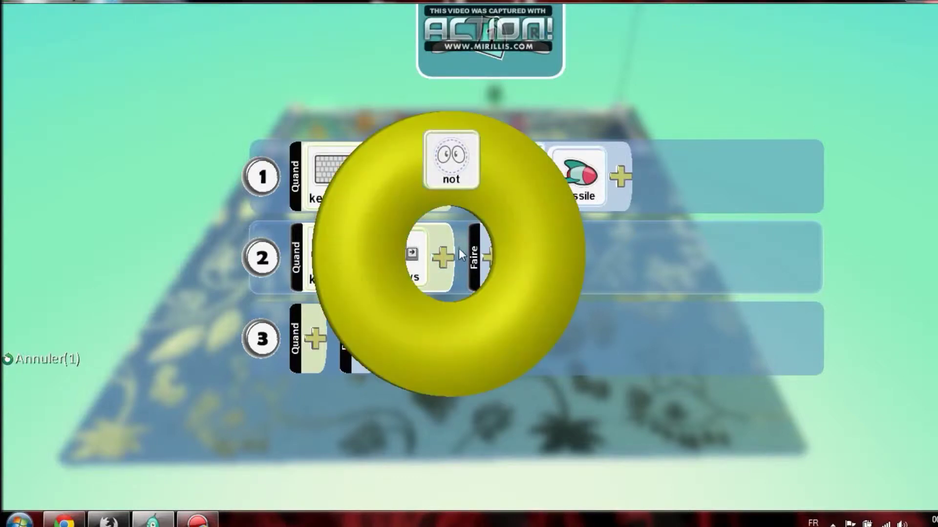
key("Escape")
key("Escape")
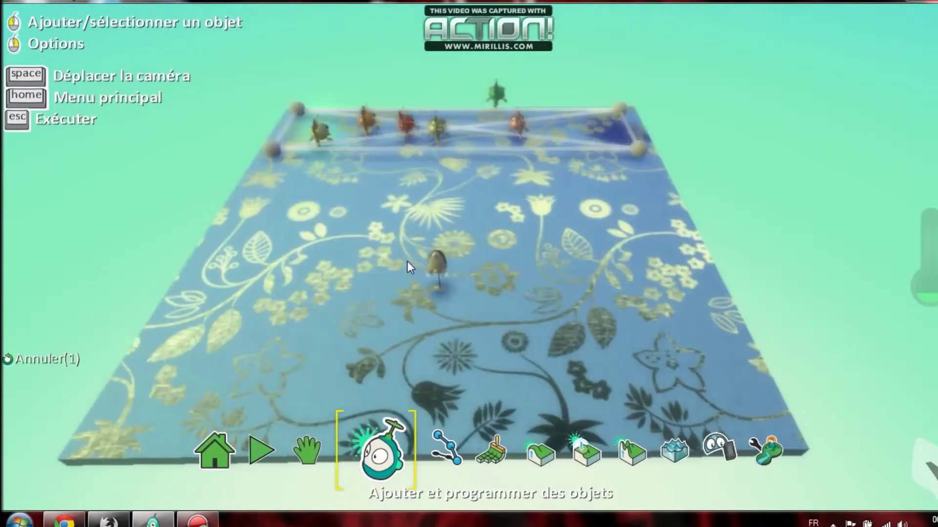
right_click(438, 266)
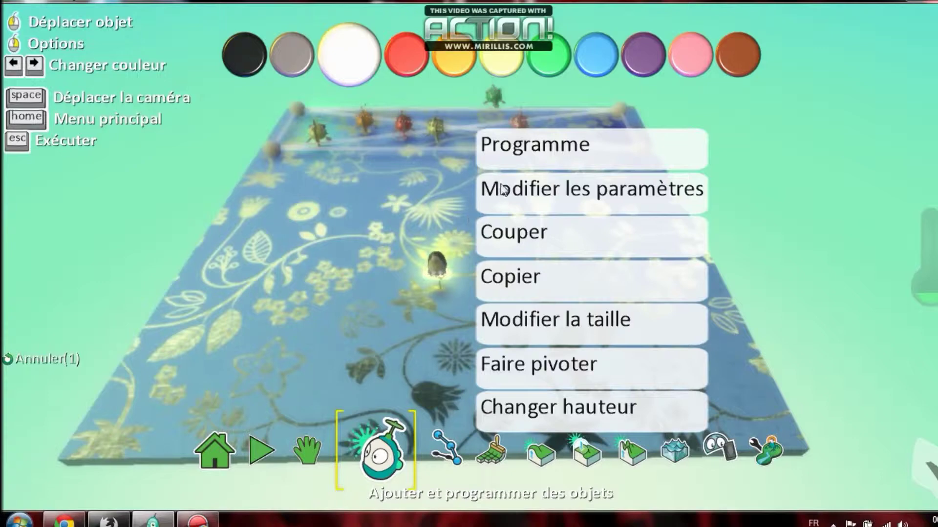
left_click(532, 153)
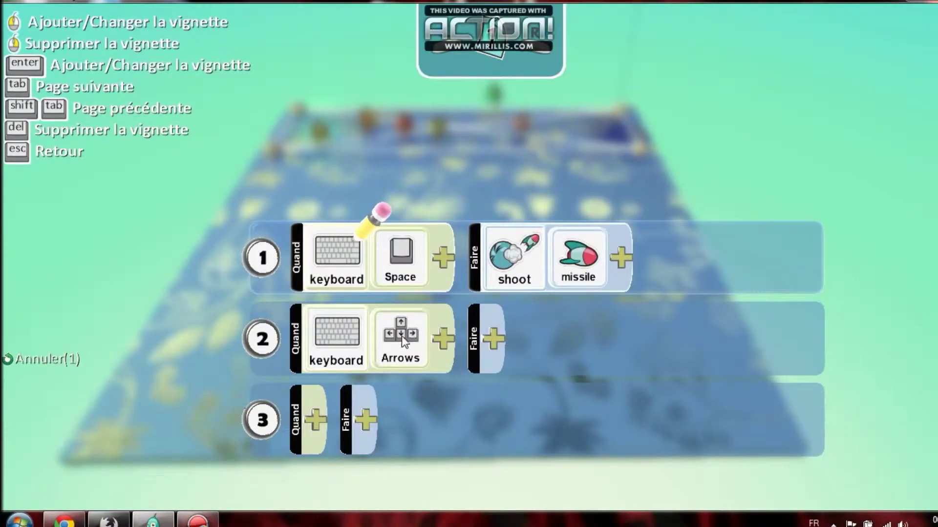
- Replace the Arrows option in the second rule's keyboard condition with the Right key
scroll(401, 341, "down", 1)
right_click(409, 256)
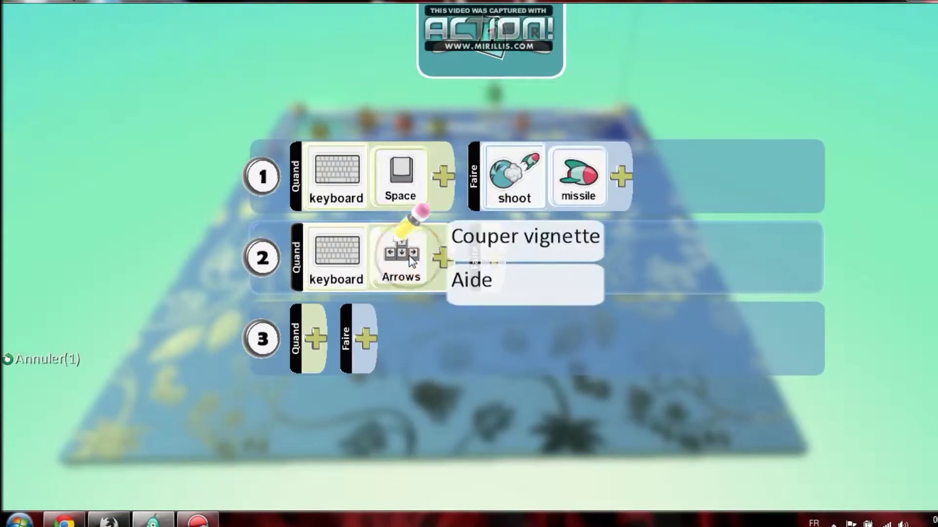
left_click(514, 247)
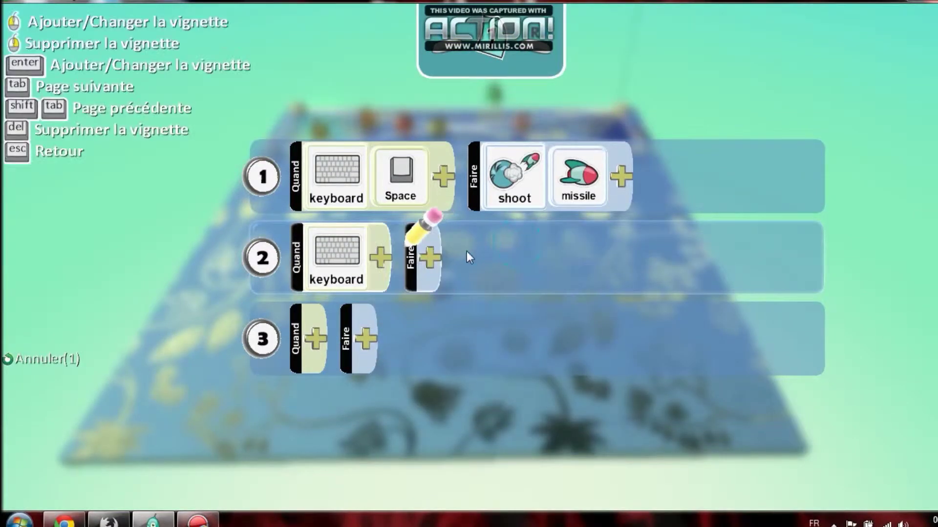
left_click(380, 256)
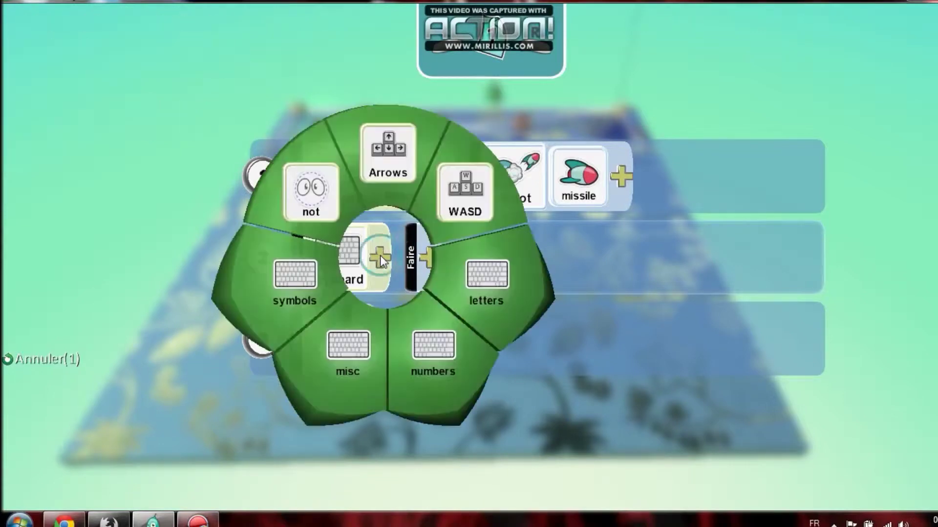
left_click(328, 388)
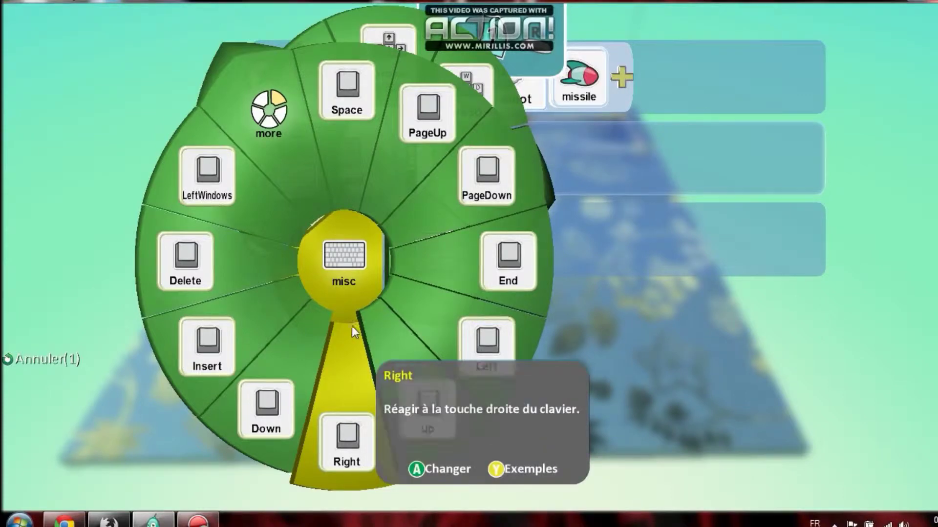
left_click(344, 403)
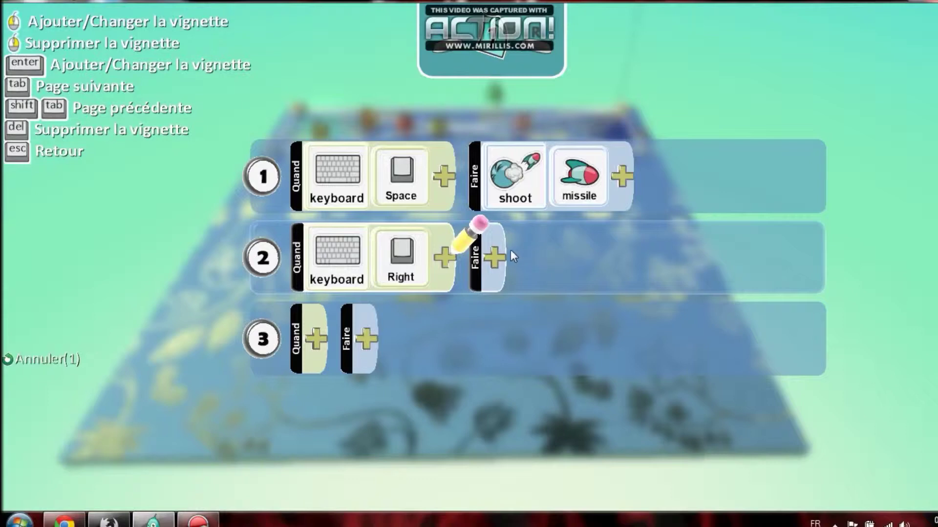
left_click(443, 257)
left_click(648, 257)
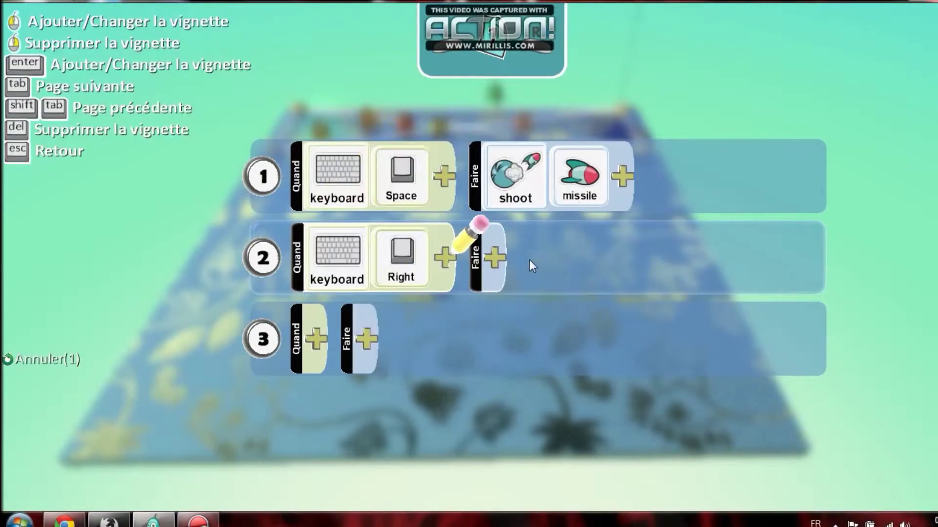
left_click(502, 254)
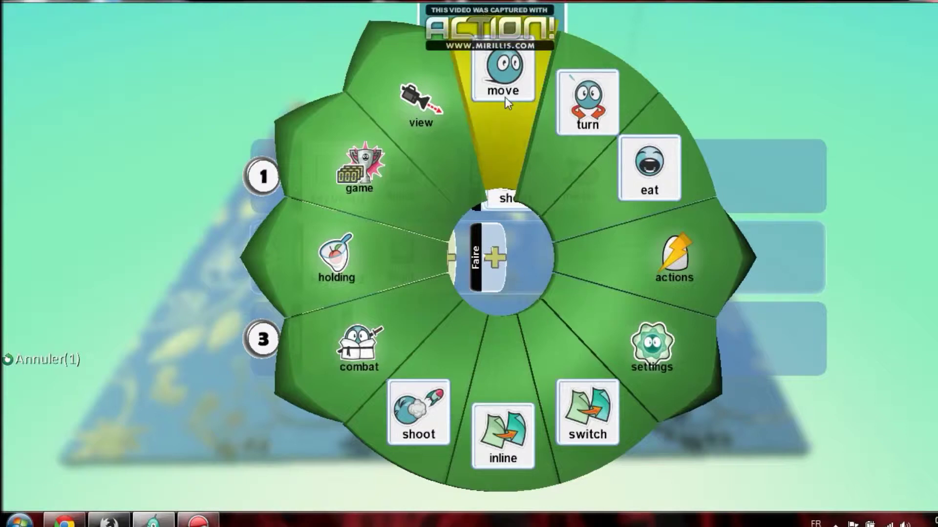
left_click(526, 264)
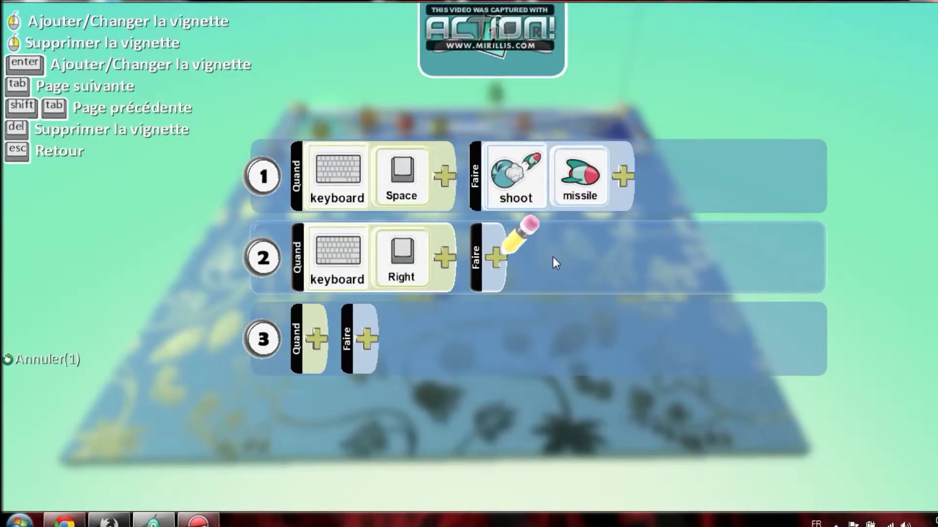
- Make the Kodu's second rule perform the turn action with the right option
left_click(499, 258)
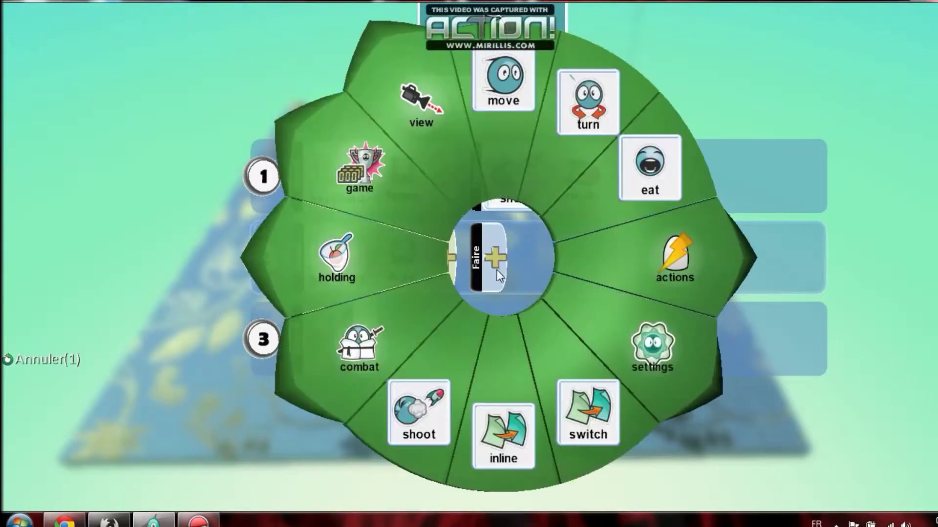
left_click(589, 127)
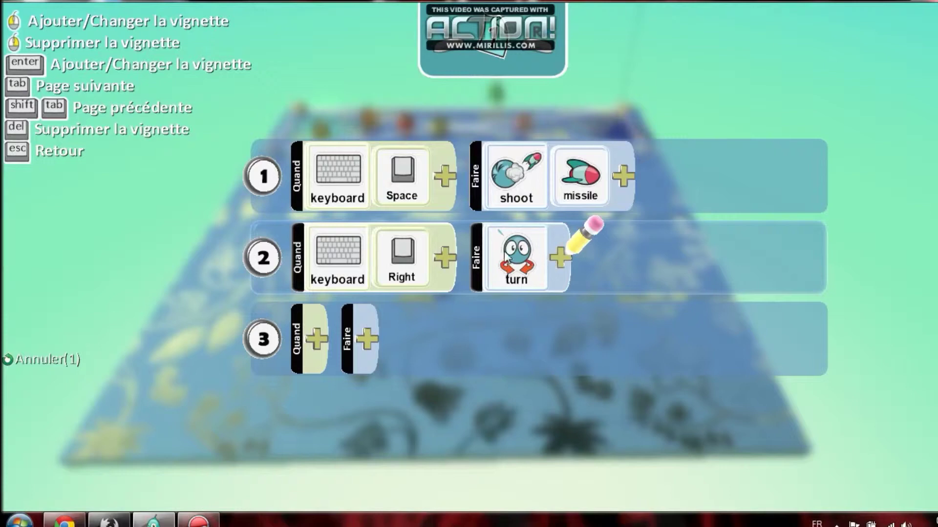
left_click(559, 257)
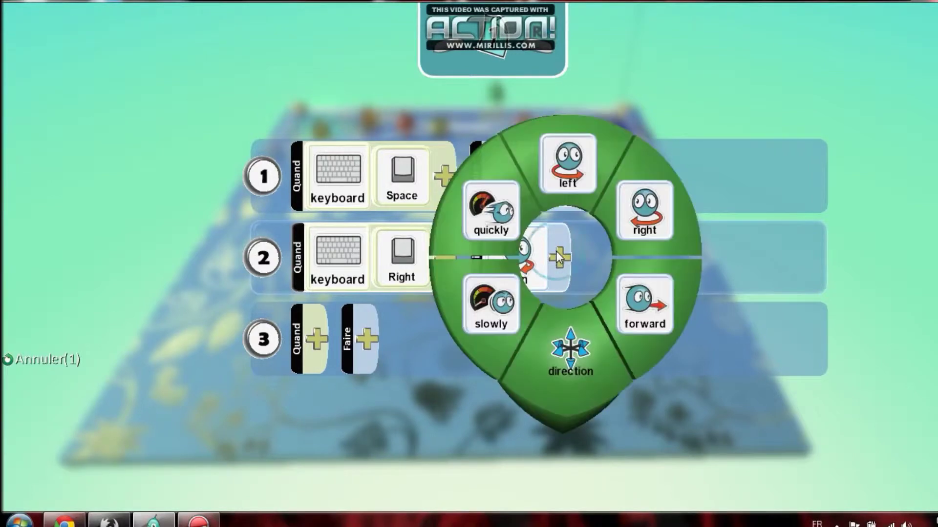
left_click(654, 230)
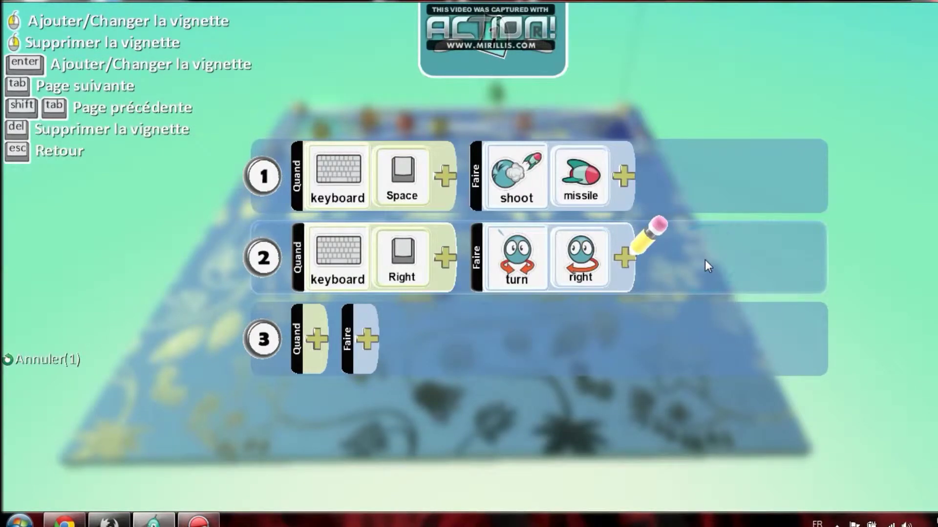
- Leave the Kodu's program, play the world to test turning right, and return to edit mode
key("Escape")
left_click(277, 447)
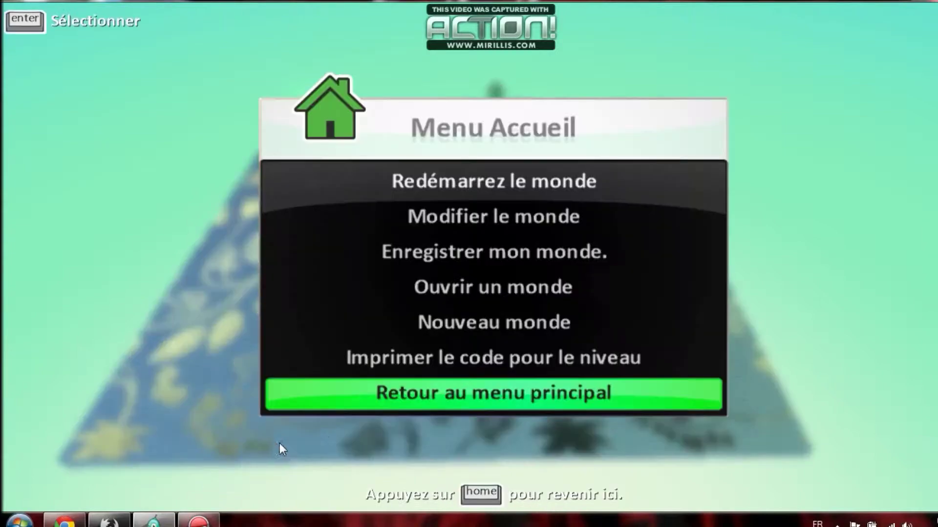
key("Escape")
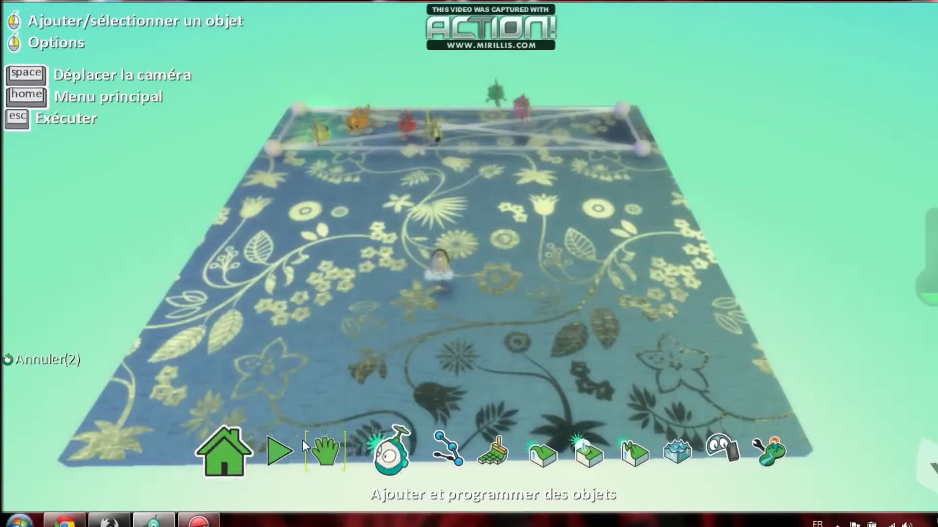
left_click(272, 450)
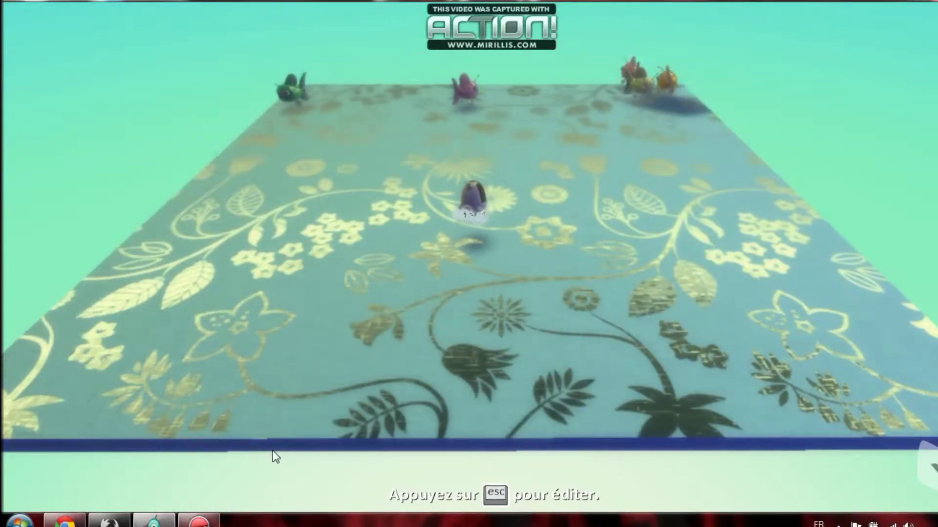
key("Escape")
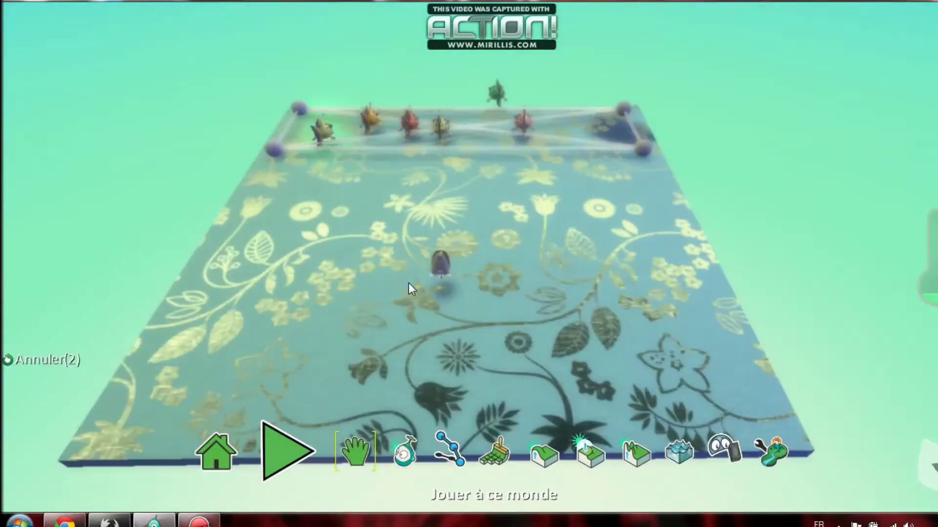
- Reopen the Kodu's program and set the condition of its third rule to keyboard with the Left key
left_click(407, 464)
right_click(443, 255)
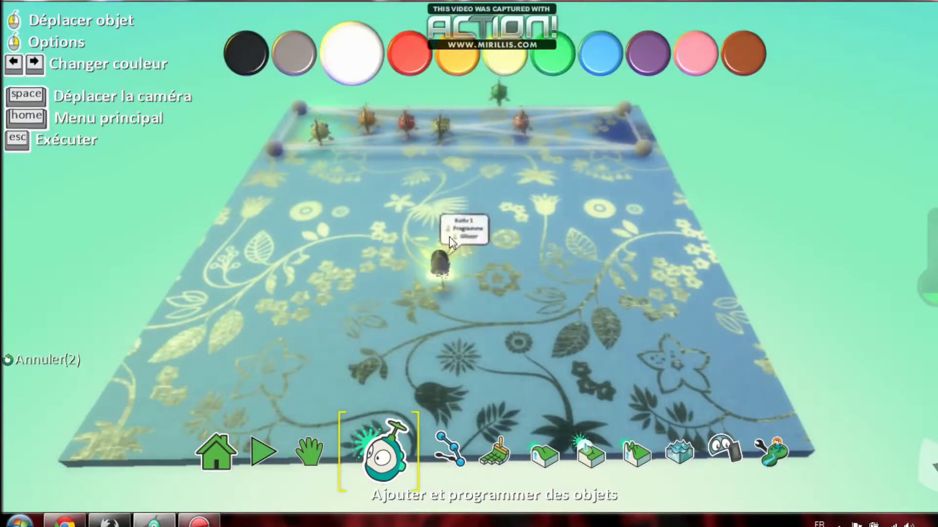
left_click(540, 144)
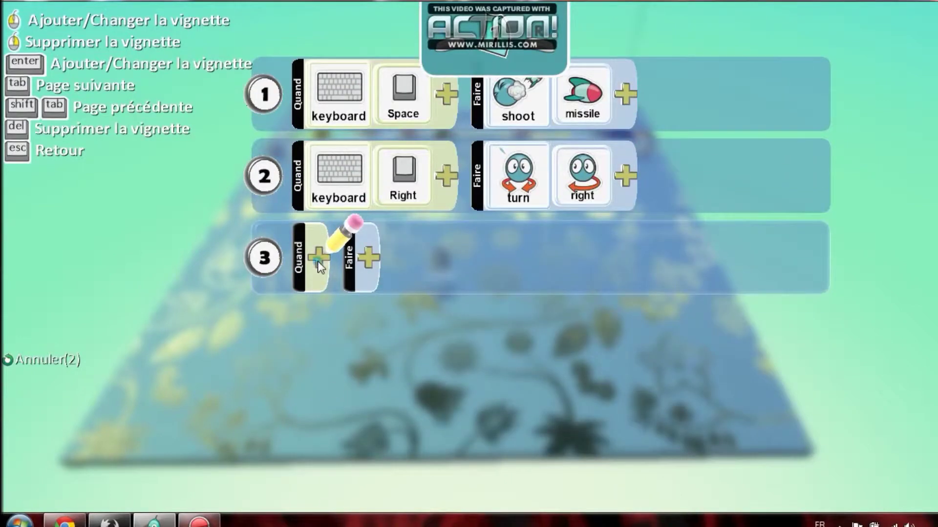
left_click(317, 261)
left_click(397, 88)
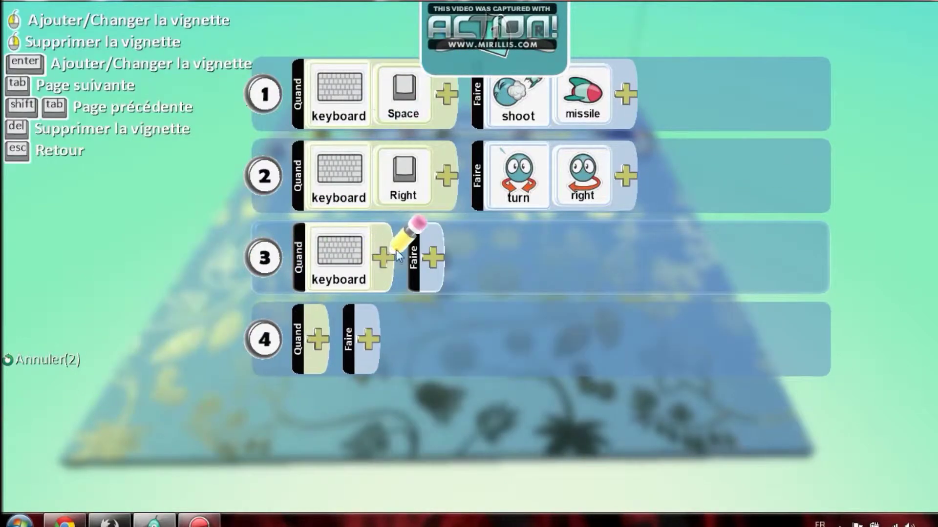
left_click(425, 256)
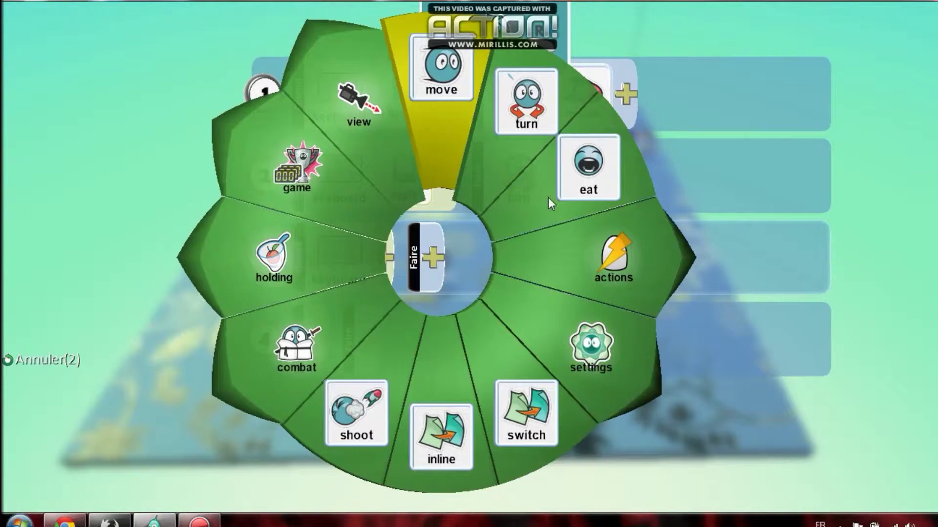
left_click(771, 269)
left_click(383, 258)
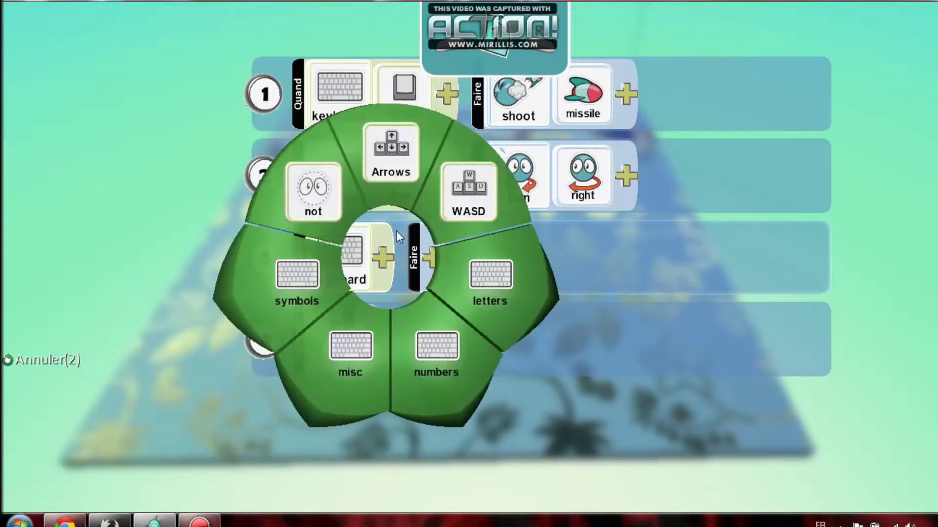
left_click(355, 364)
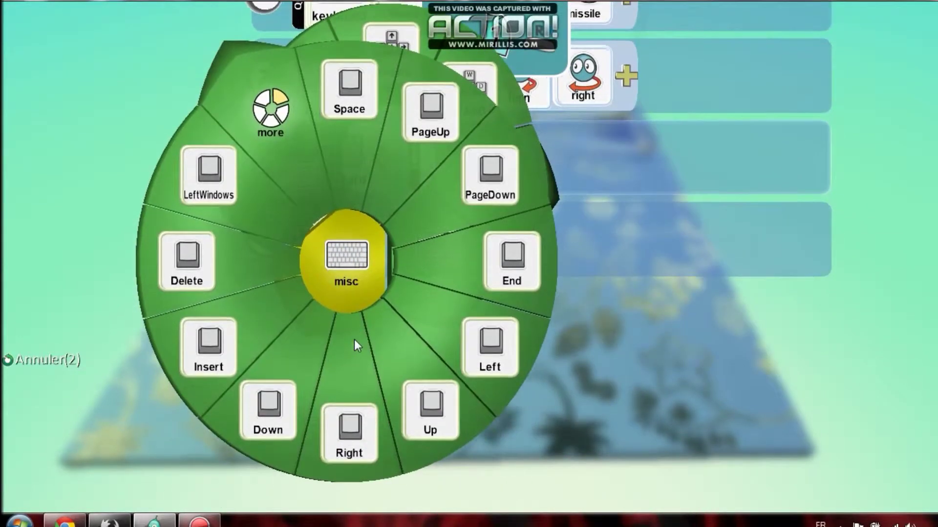
left_click(489, 347)
- Make the Kodu's third rule perform the turn action with the left option
left_click(505, 257)
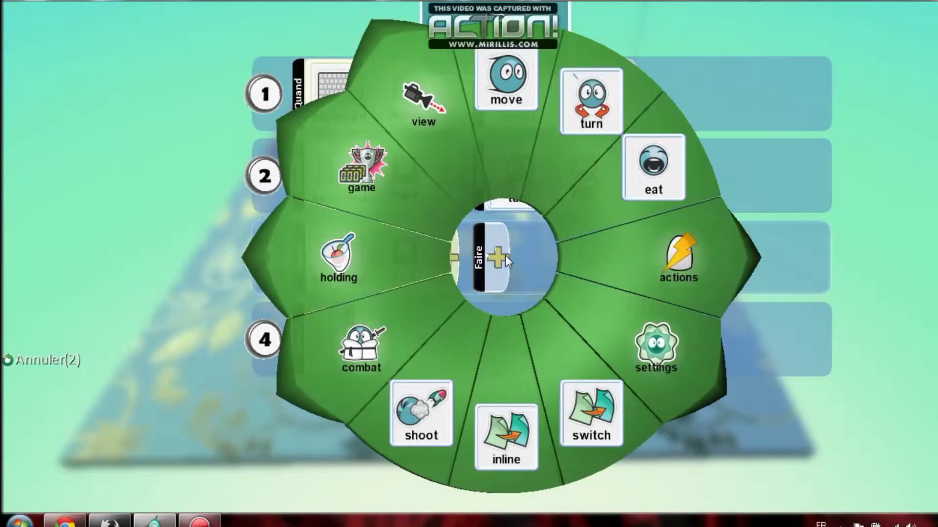
left_click(593, 94)
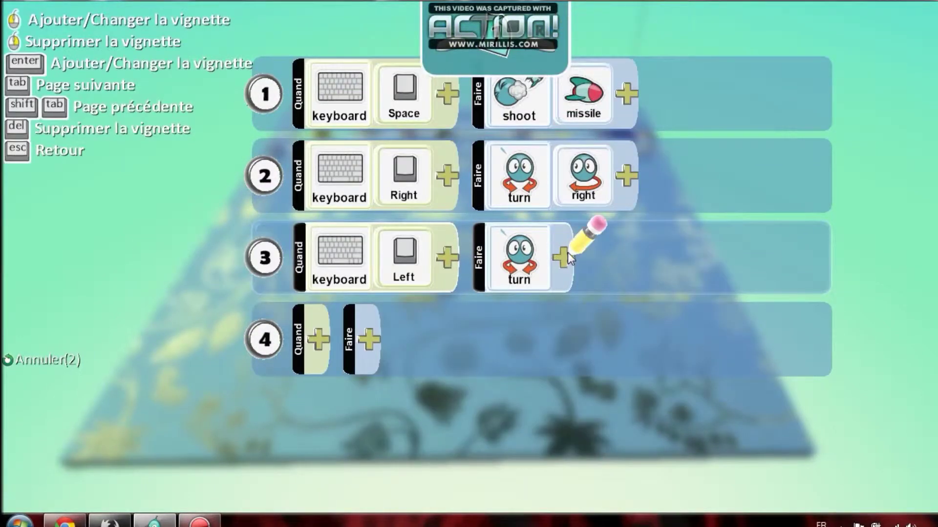
left_click(565, 254)
left_click(571, 195)
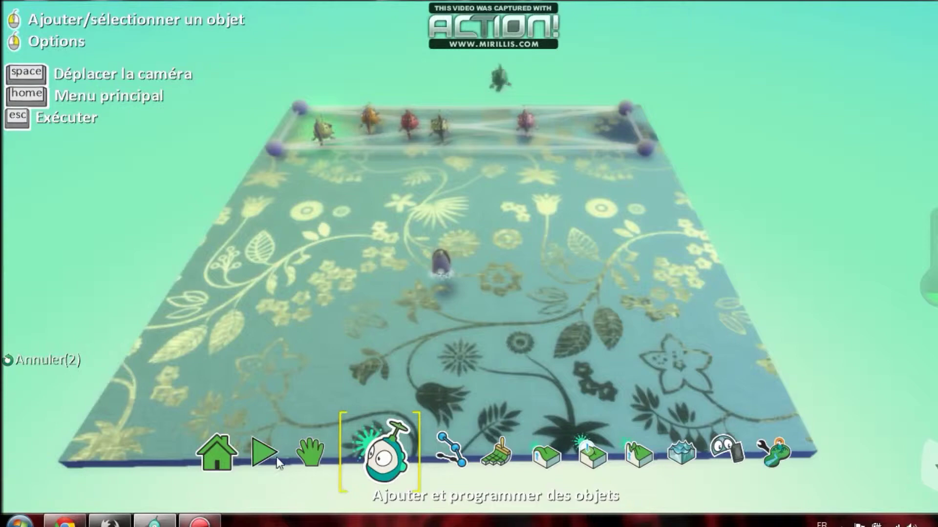
- Play the world to test turning and shooting in both directions, and return to edit mode
left_click(271, 452)
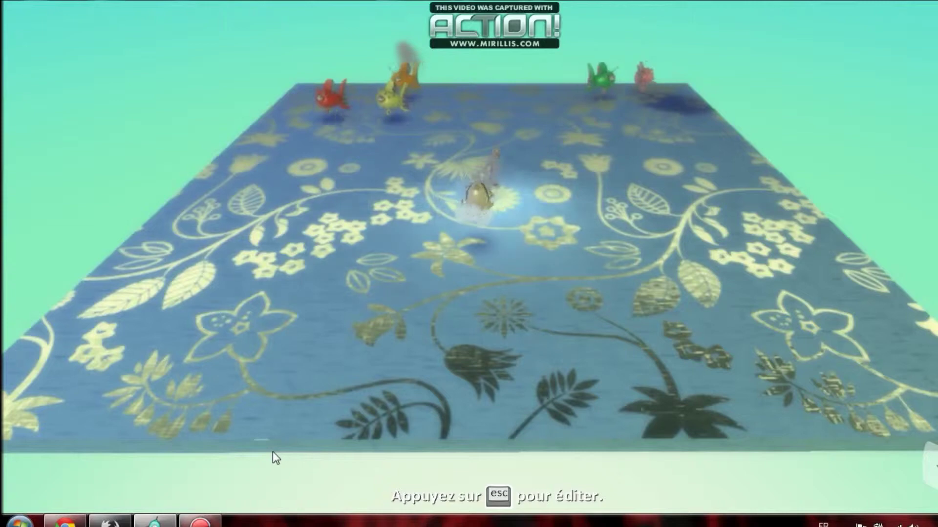
key("Escape")
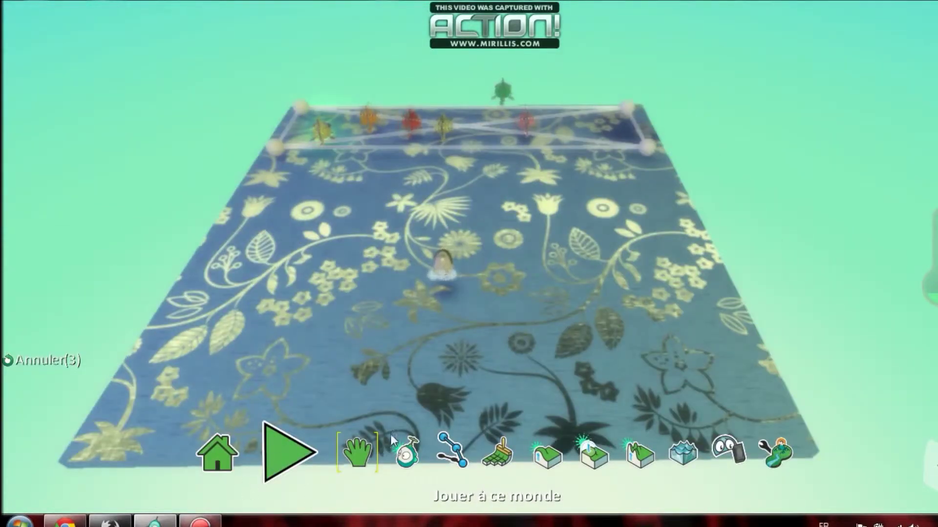
- Reopen the Kodu's program and set the condition of its fourth rule to keyboard with the Up key
right_click(442, 259)
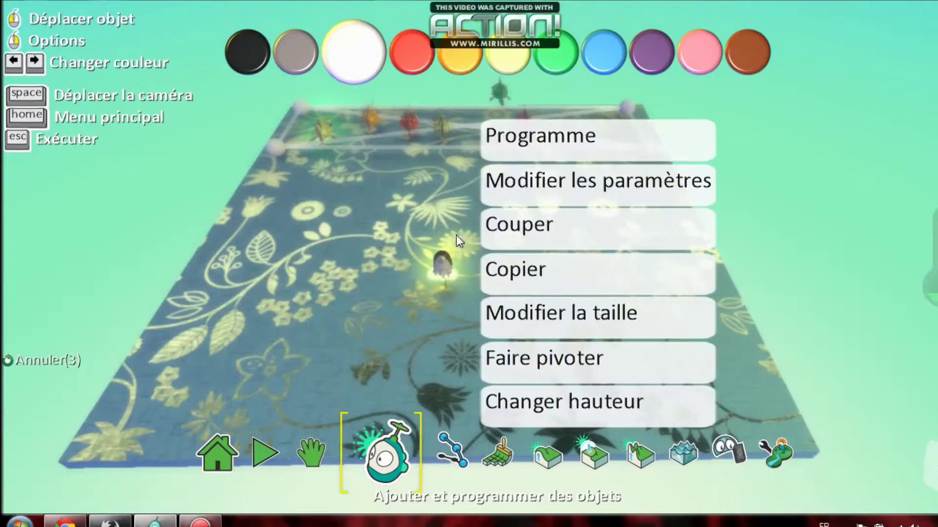
left_click(553, 156)
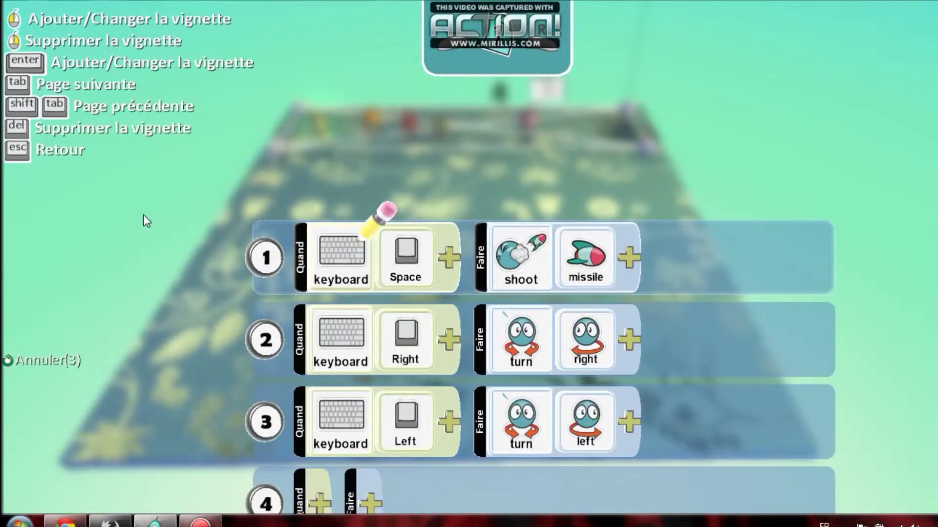
scroll(142, 215, "down", 3)
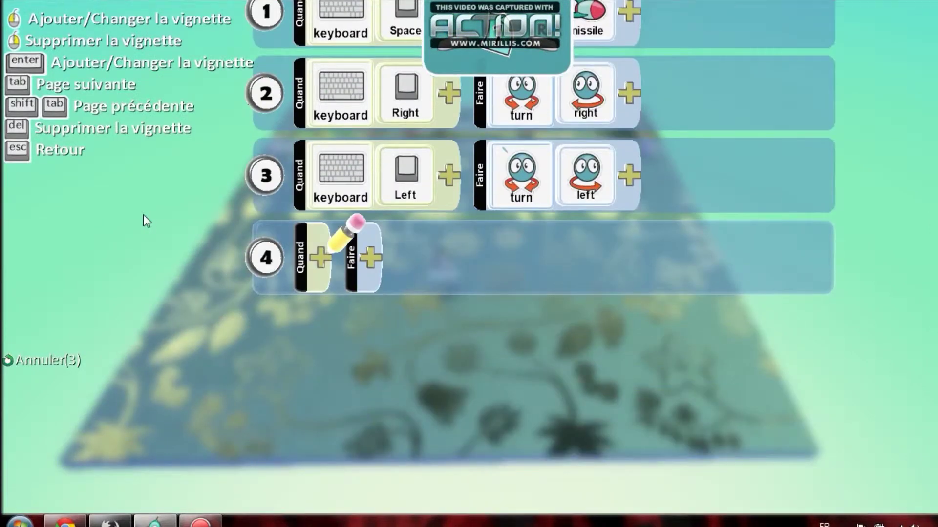
left_click(321, 258)
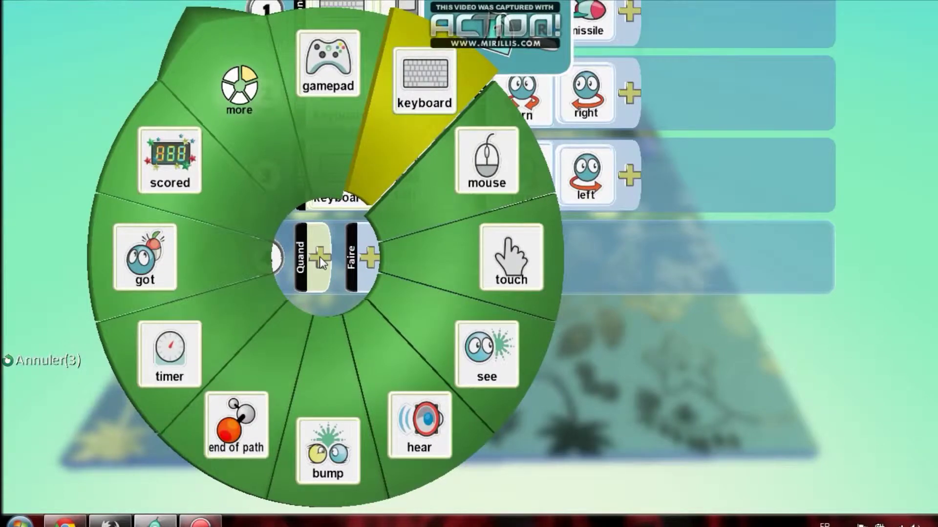
left_click(415, 122)
left_click(386, 254)
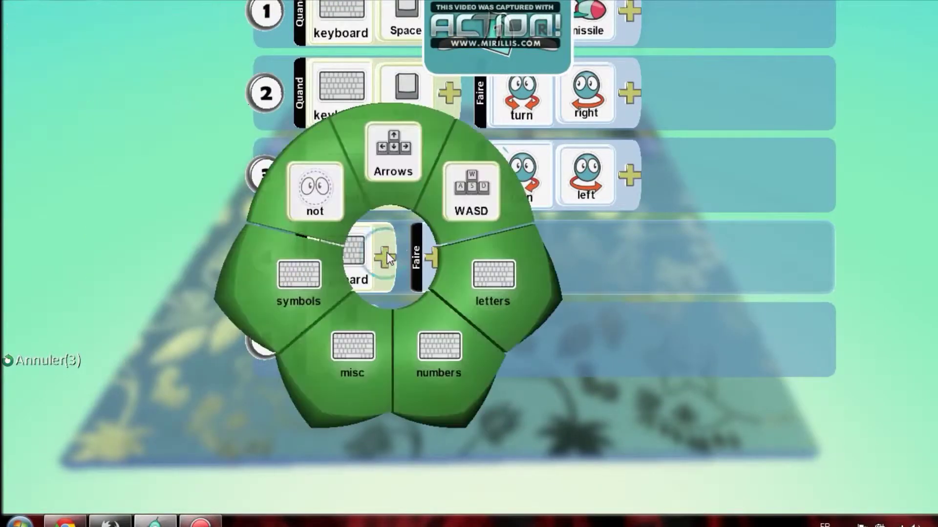
left_click(356, 358)
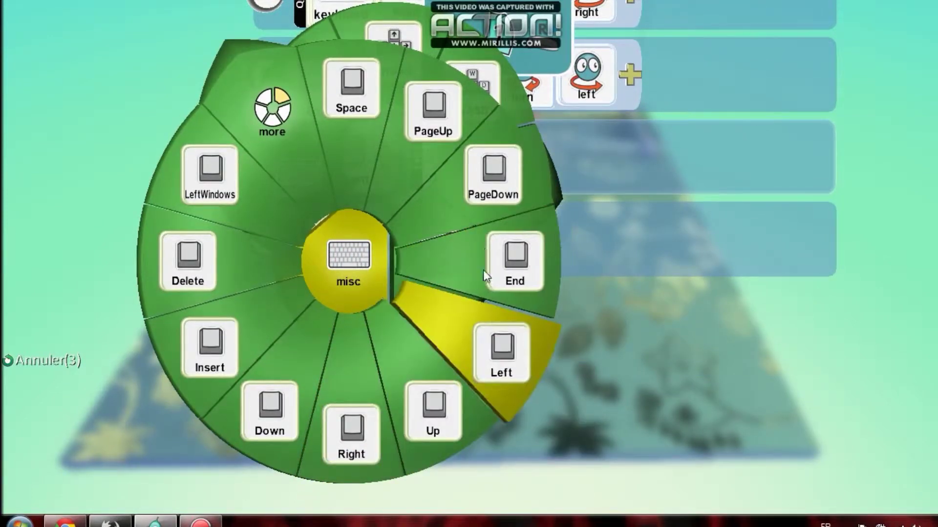
left_click(451, 411)
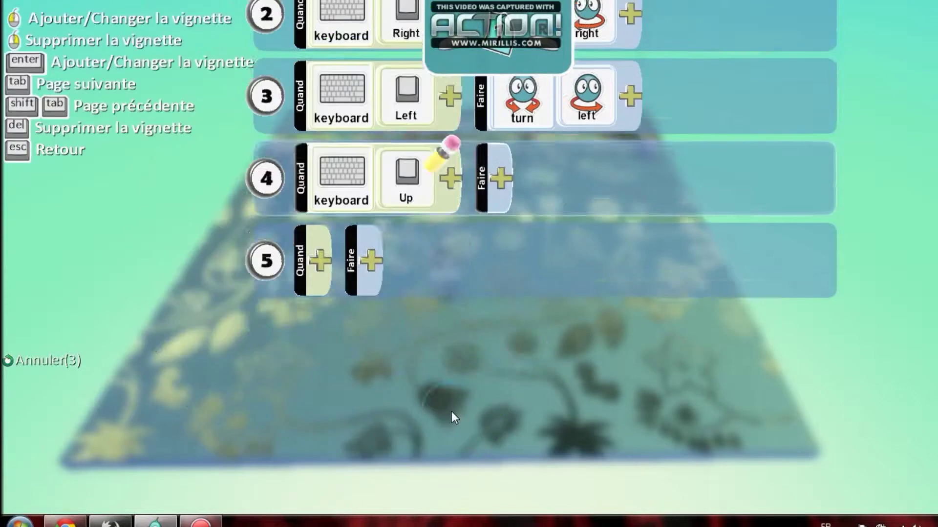
- Make the Kodu's fourth rule perform the move action with the direction north
left_click(501, 259)
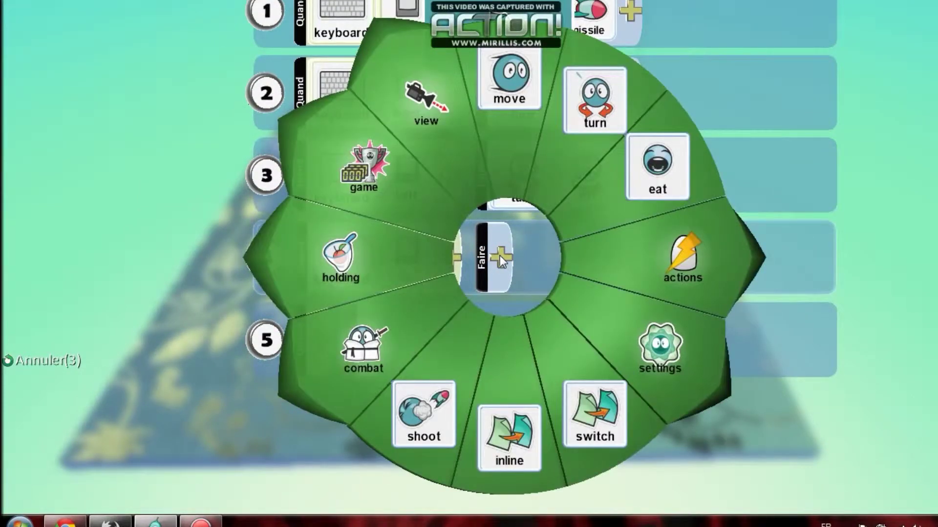
left_click(490, 109)
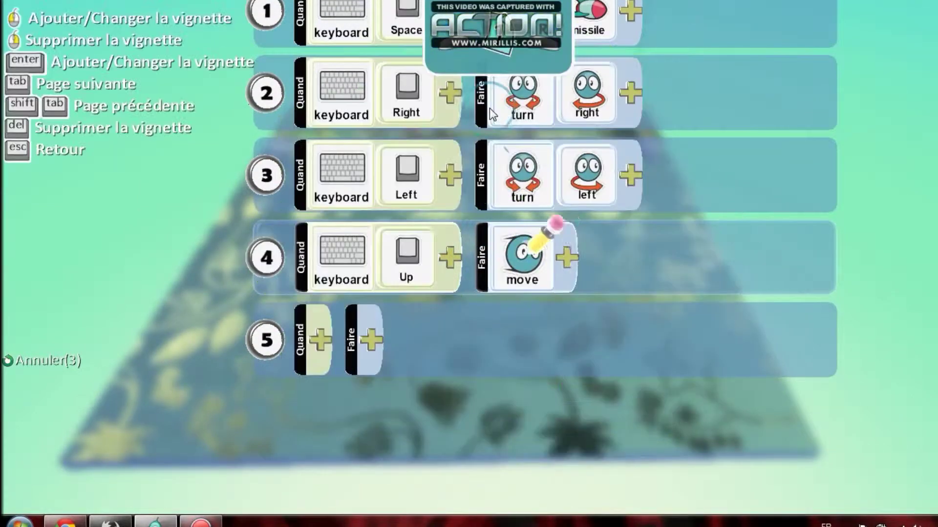
left_click(567, 262)
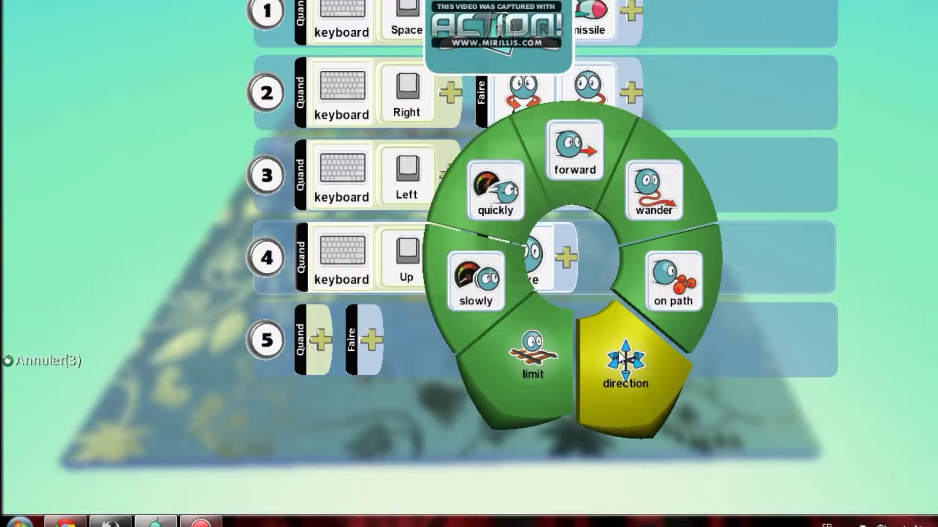
left_click(627, 360)
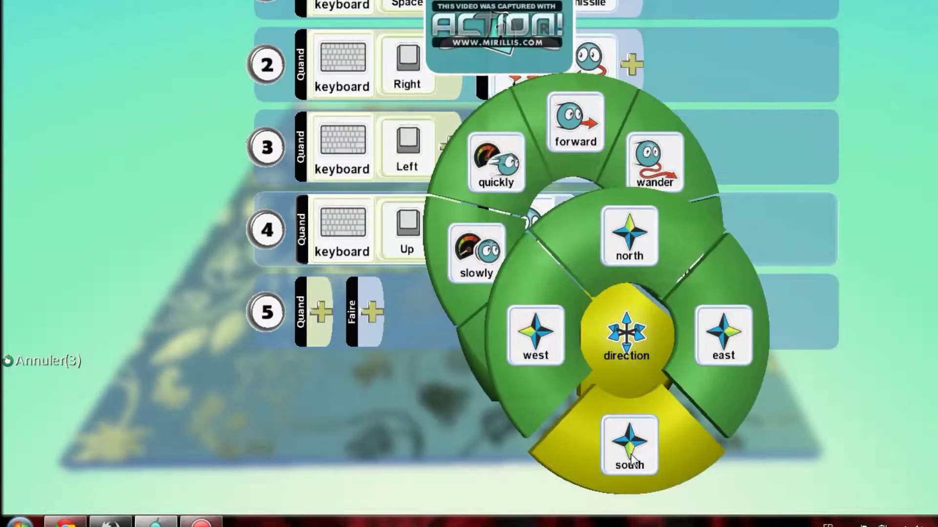
left_click(636, 261)
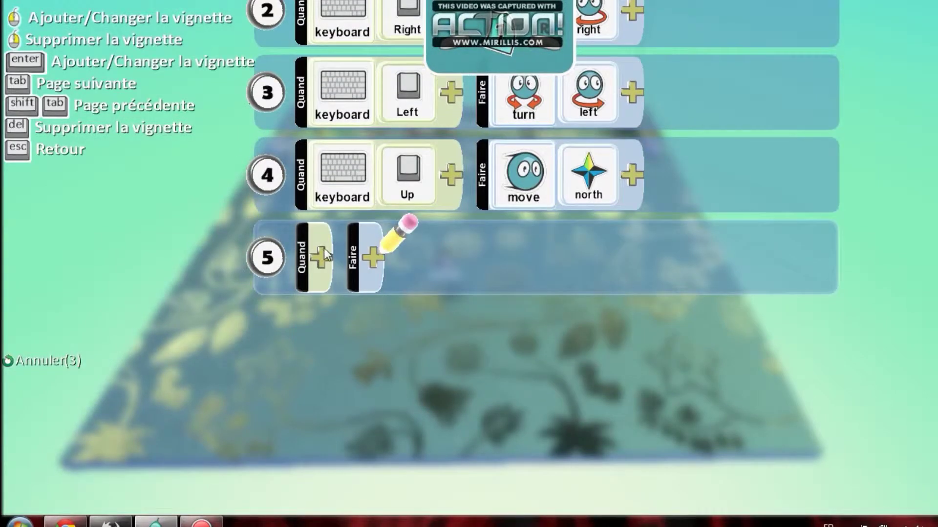
- Set the condition of the Kodu's fifth rule to keyboard with the Down key
left_click(324, 249)
left_click(412, 96)
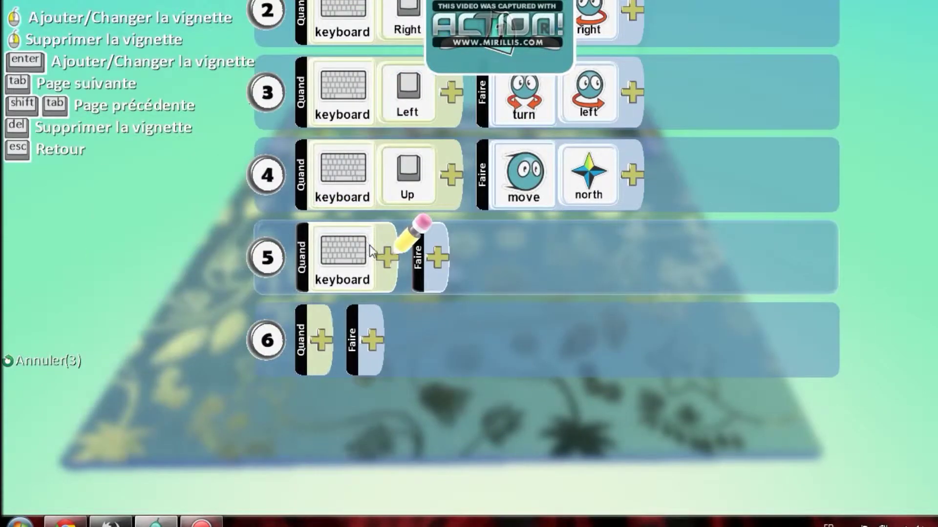
left_click(392, 256)
left_click(368, 335)
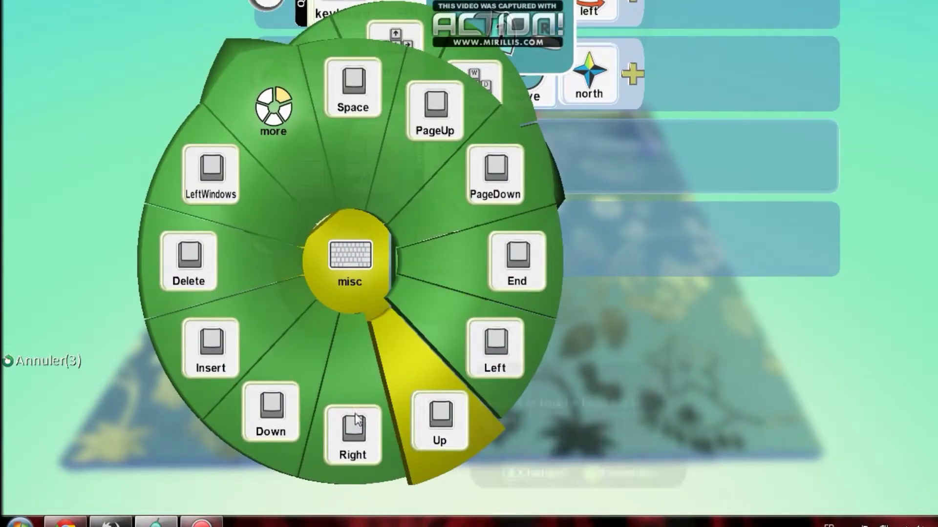
left_click(291, 418)
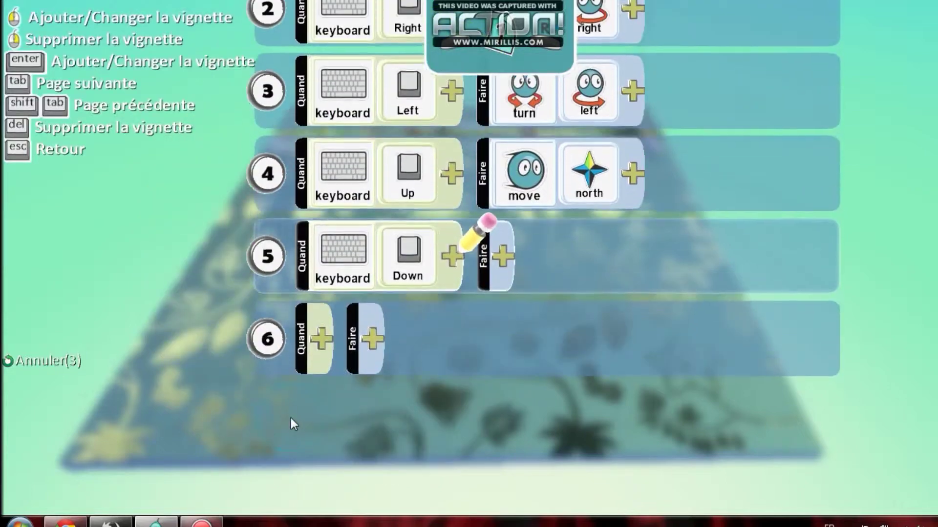
- Make the Kodu's fifth rule perform the move action with the direction south
left_click(502, 263)
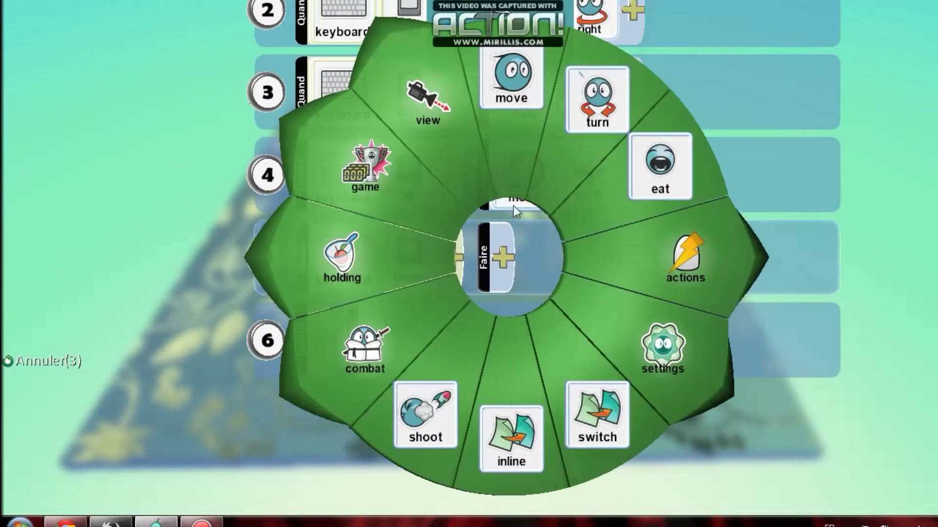
left_click(508, 92)
left_click(568, 254)
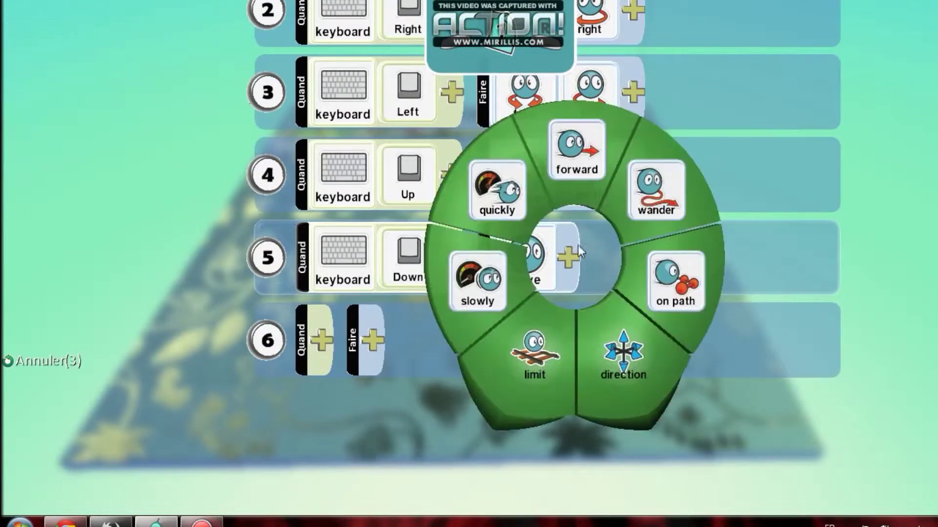
left_click(615, 377)
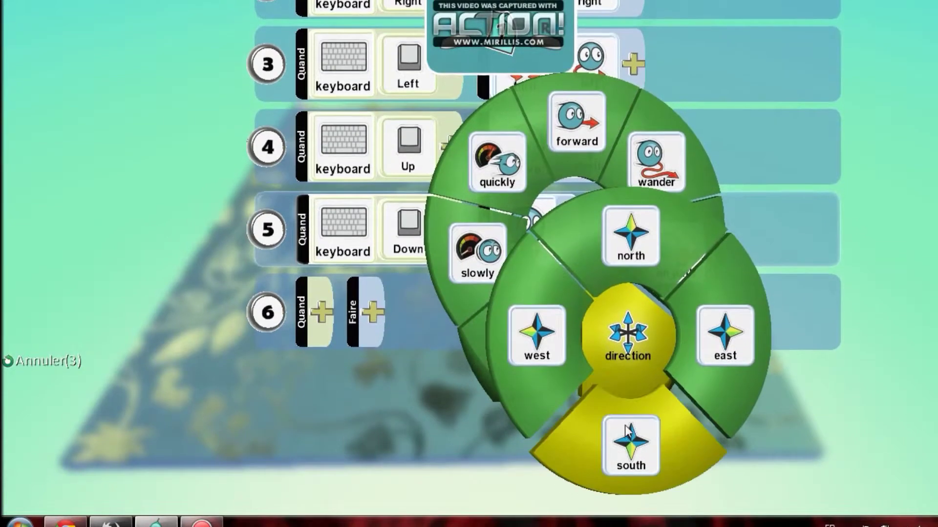
left_click(625, 426)
- Review the Kodu's rules, close its program, play the world to test the movement, and return to edit mode
scroll(622, 408, "up", 3)
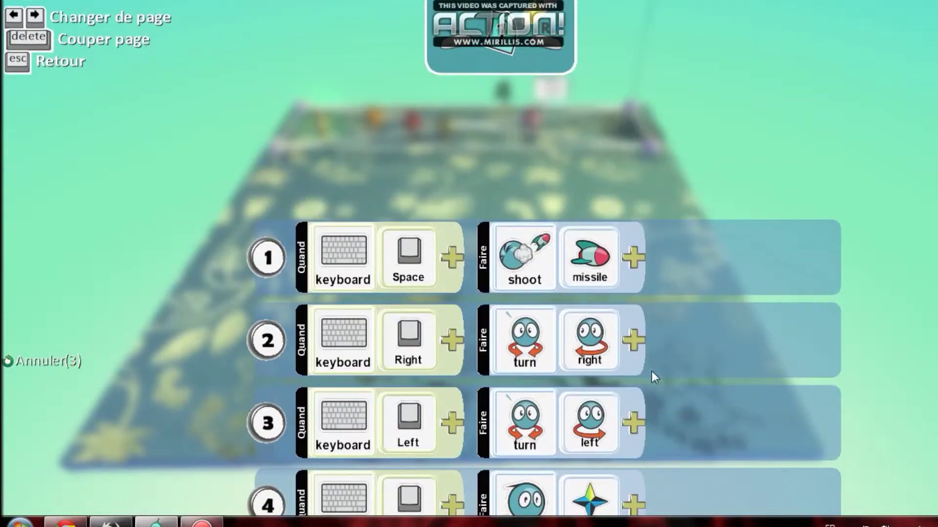
scroll(394, 196, "down", 1)
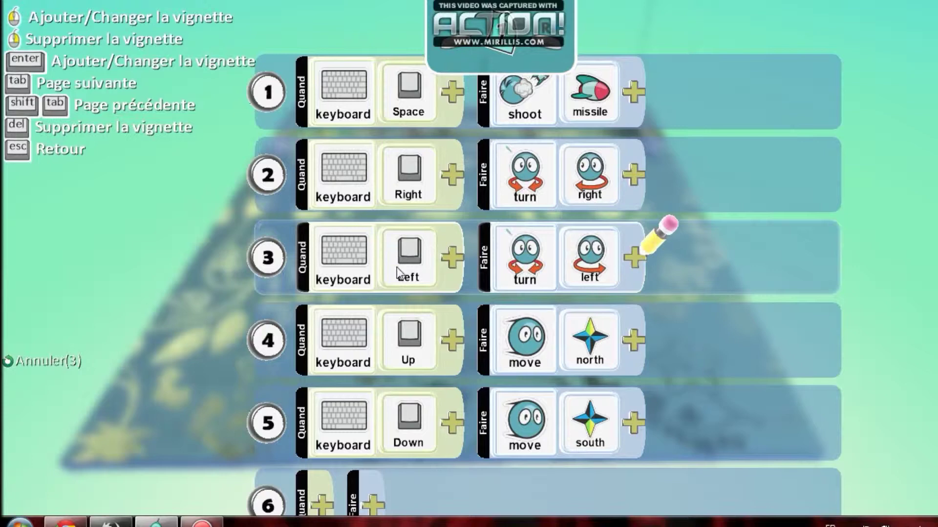
key("Escape")
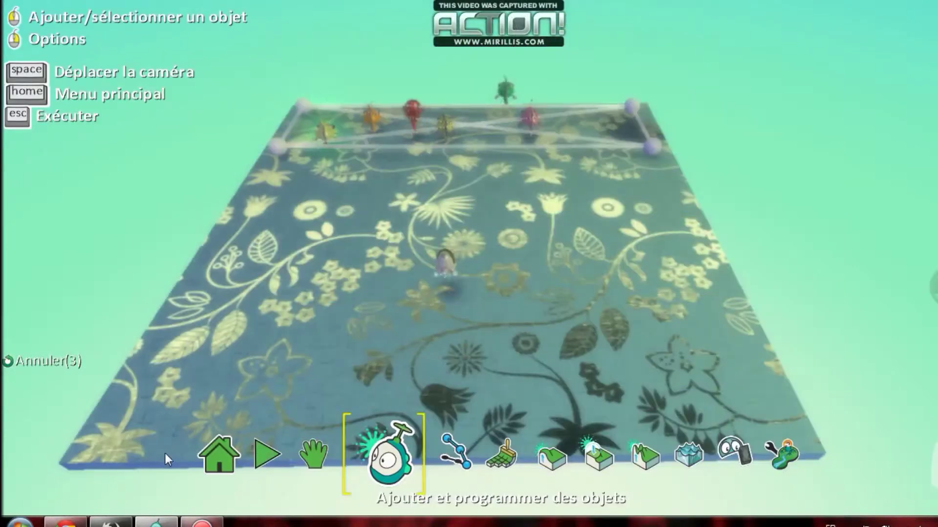
left_click(259, 455)
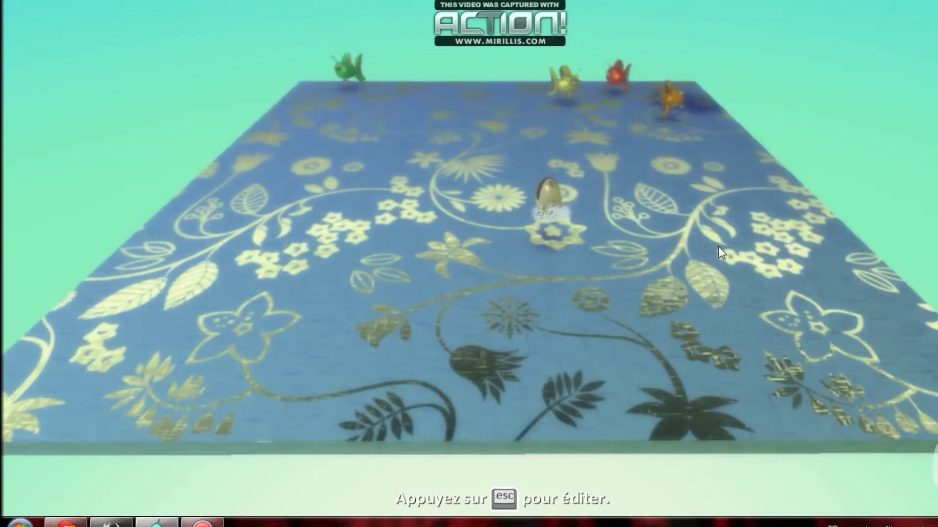
key("Escape")
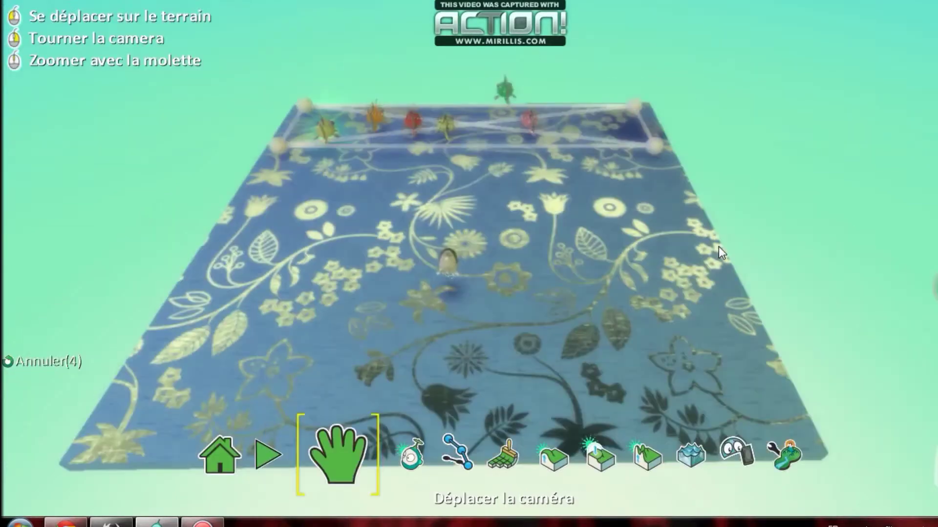
left_click(202, 522)
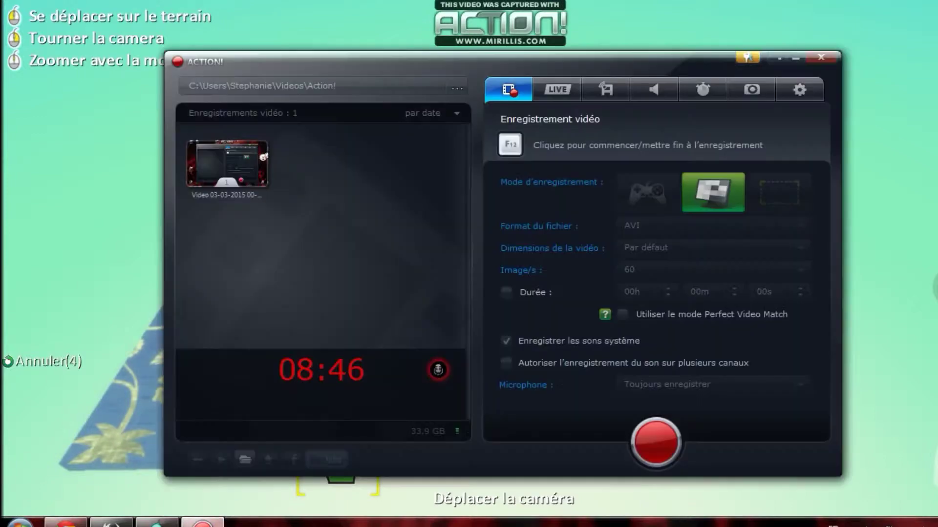
left_click(202, 522)
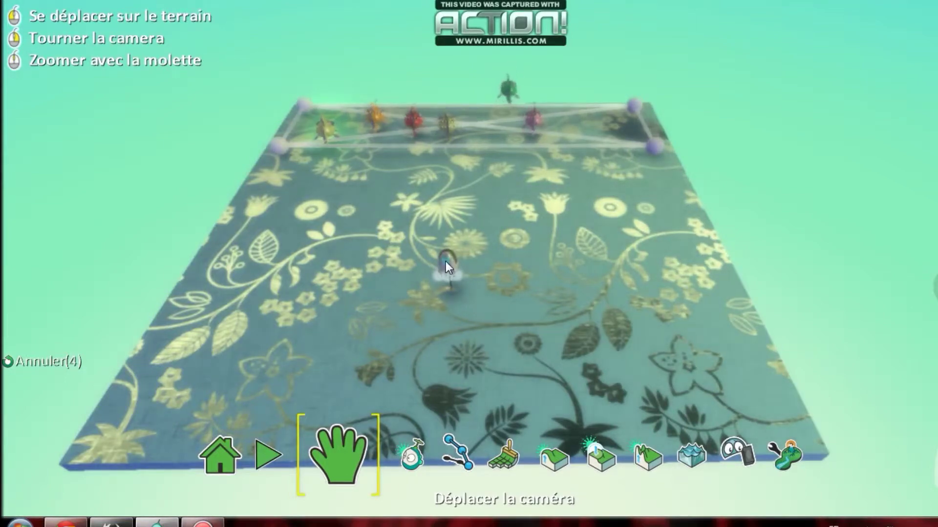
left_click(412, 454)
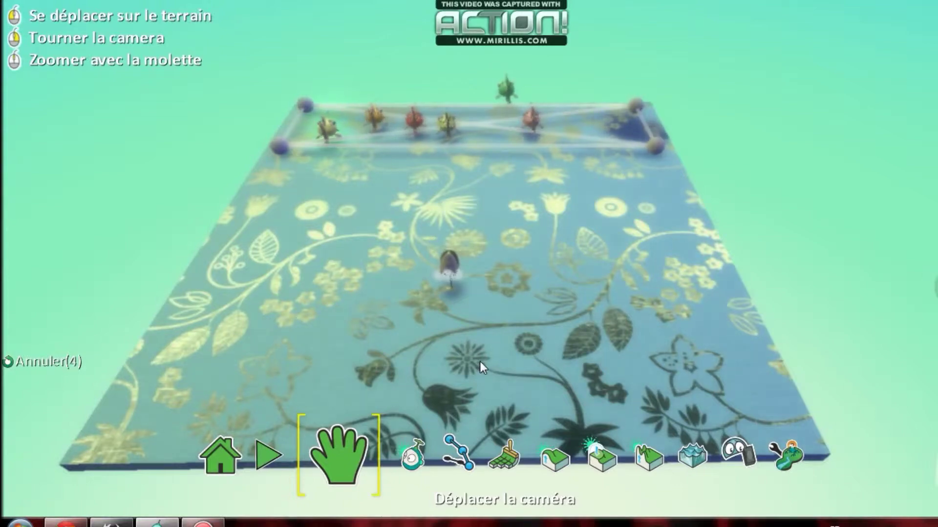
mouse_move(490, 458)
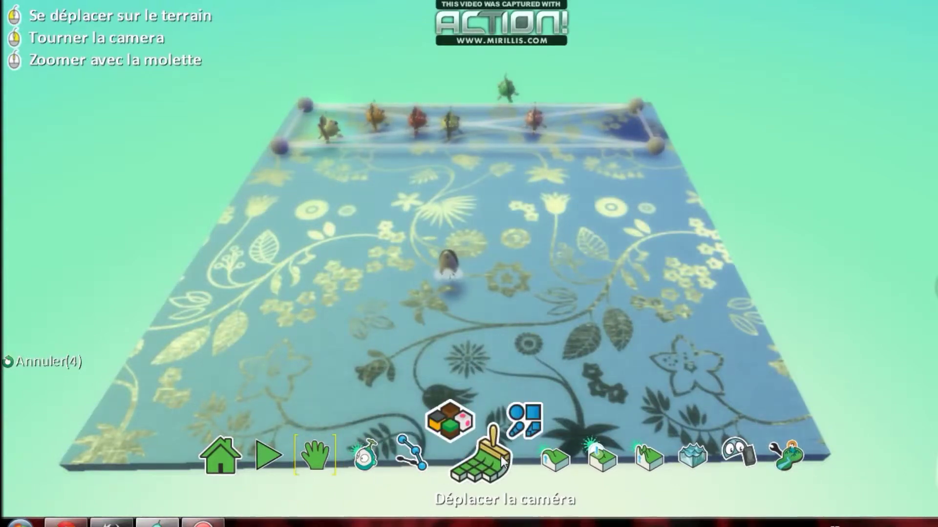
left_click(490, 459)
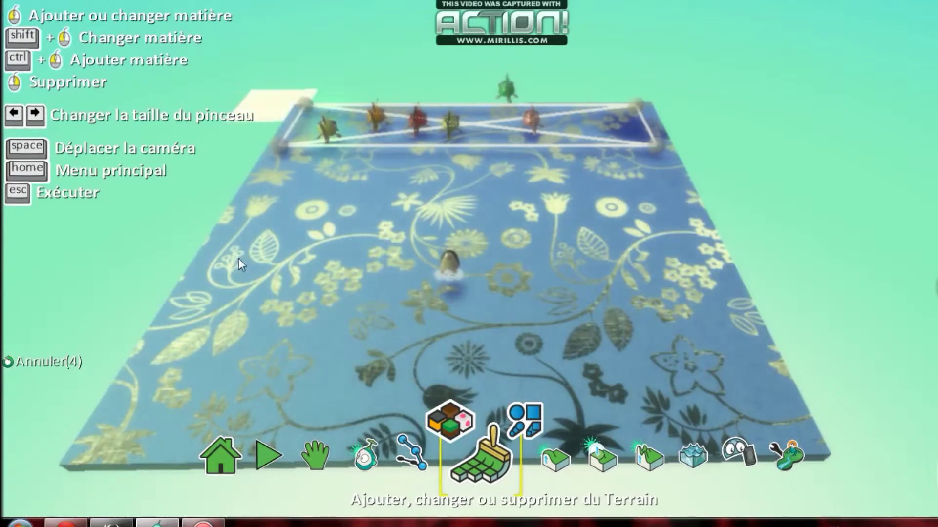
left_click(478, 281)
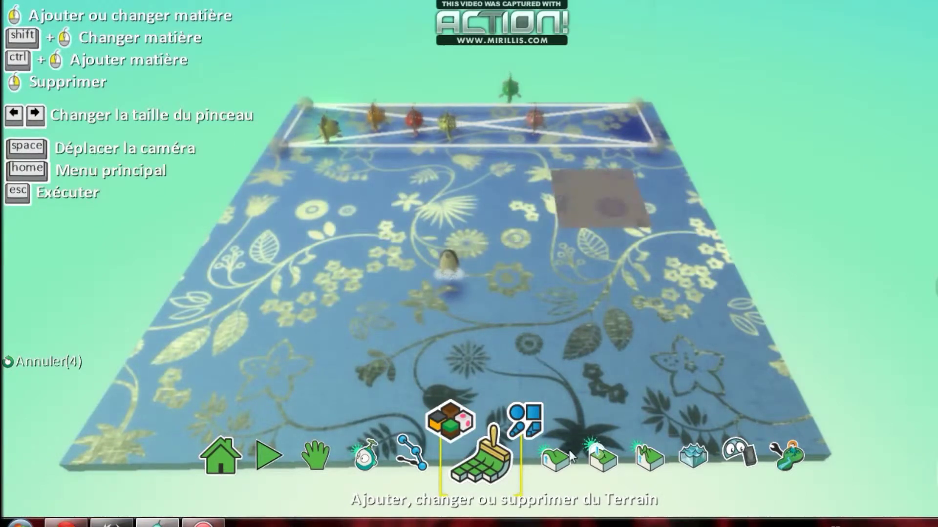
- Raise the terrain at the ground's near corner behind the Kodu into a tall peak
mouse_move(564, 463)
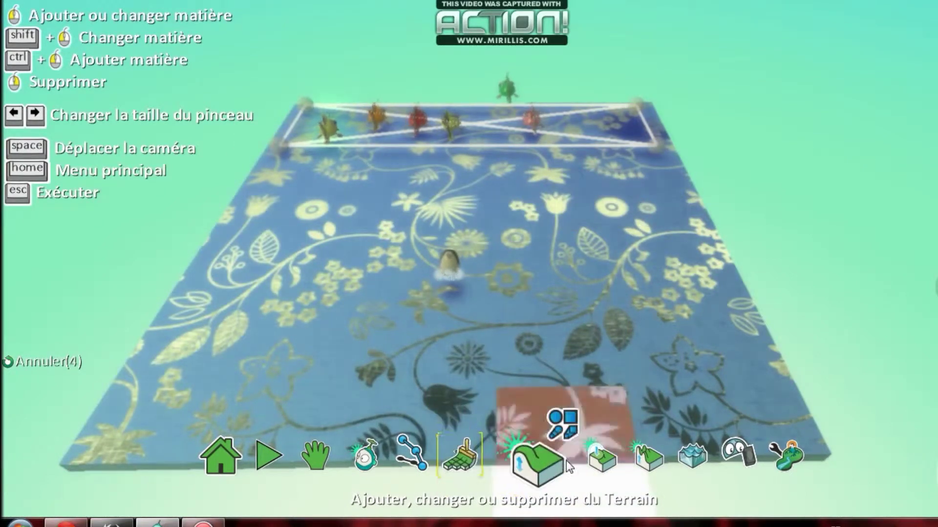
left_click(540, 470)
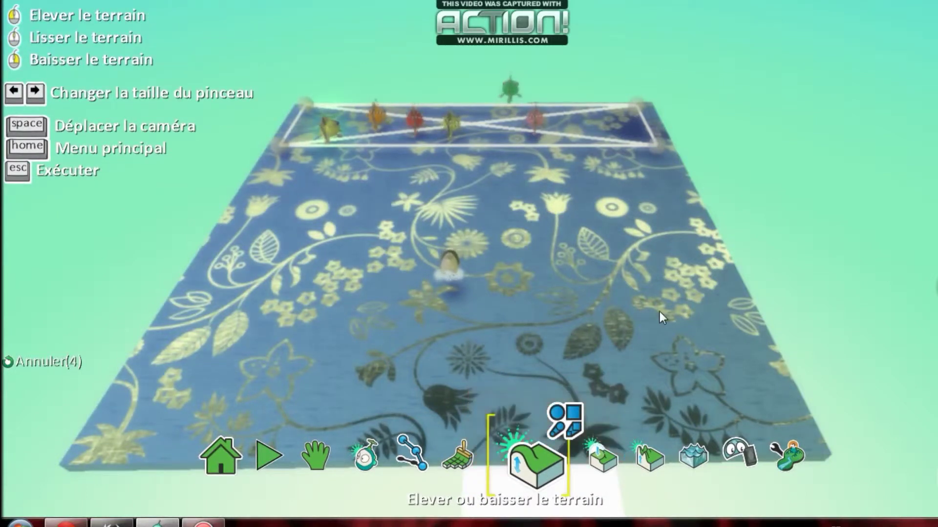
scroll(661, 322, "down", 2)
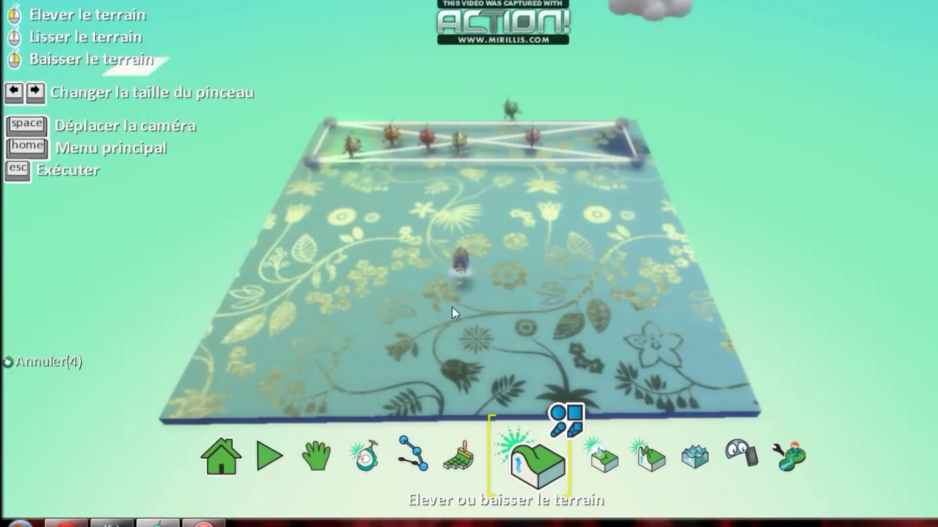
mouse_move(692, 385)
left_mouse_down()
mouse_move(723, 381)
mouse_move(662, 359)
left_mouse_up()
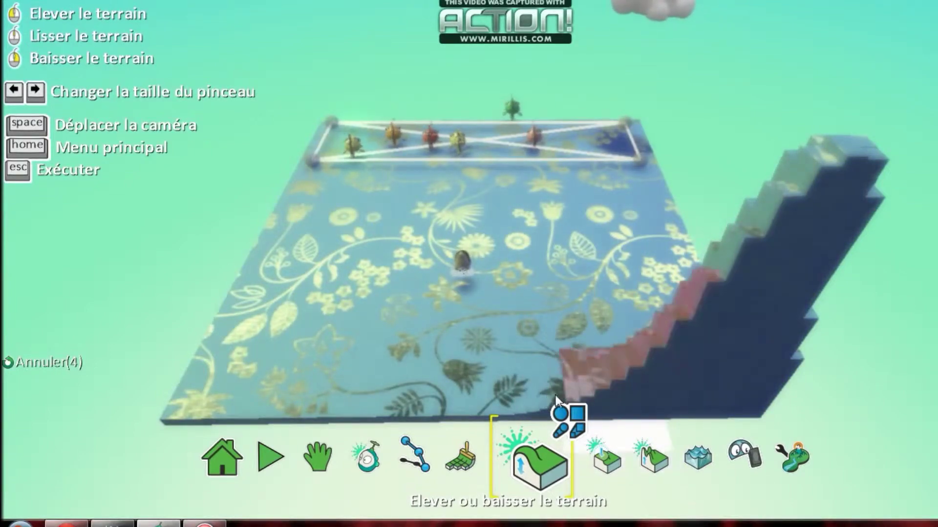
- Raise more terrain along the ground's edge behind the Kodu, extending the peak into a row of hills
left_click(320, 457)
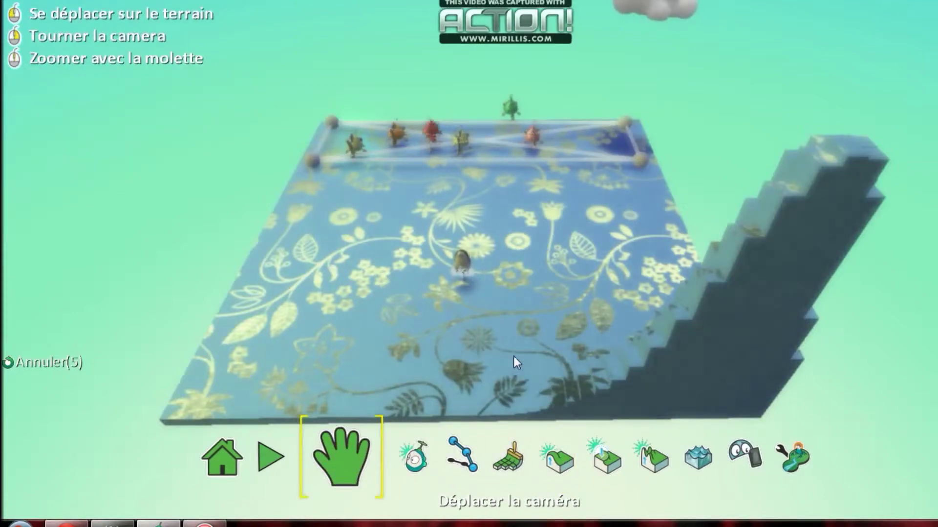
right_click_drag(650, 360, 531, 359)
right_click_drag(781, 334, 550, 237)
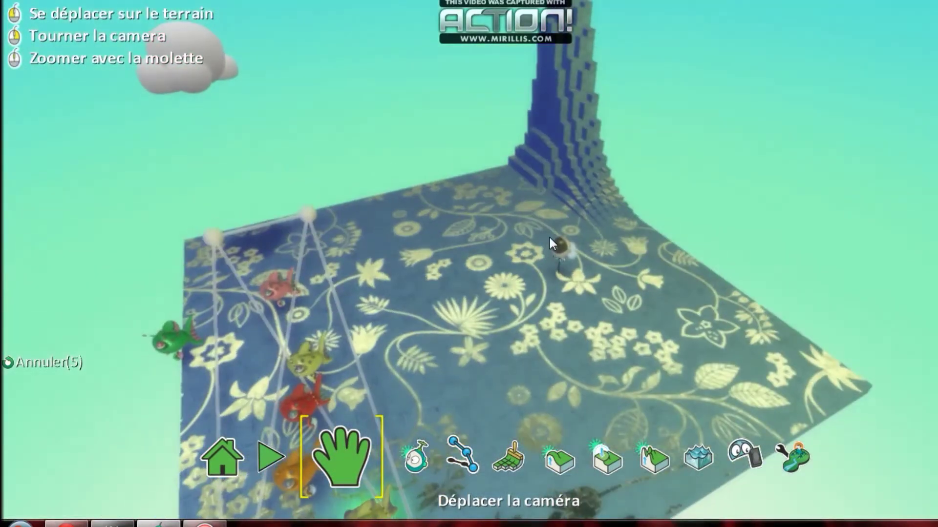
left_click(554, 460)
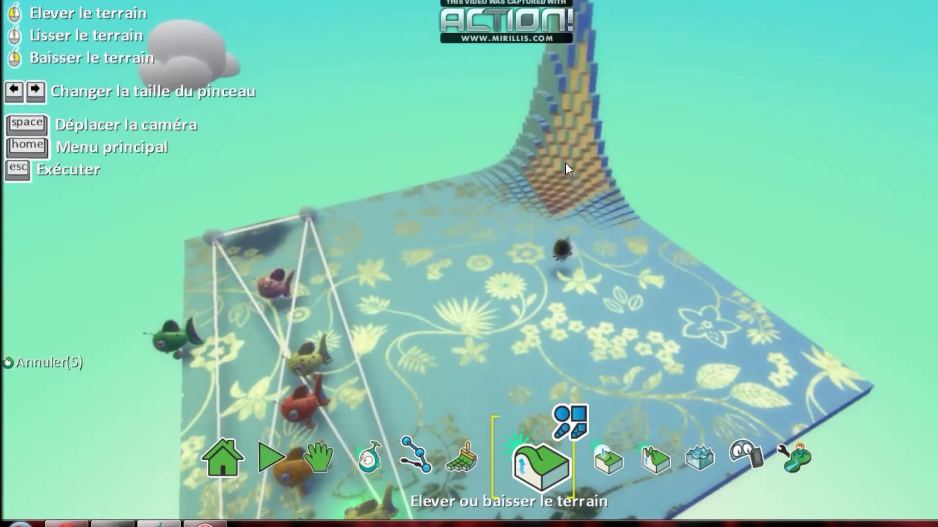
mouse_move(578, 237)
left_mouse_down()
mouse_move(620, 217)
mouse_move(652, 259)
mouse_move(711, 304)
left_mouse_up()
mouse_move(711, 303)
right_mouse_down()
mouse_move(623, 215)
mouse_move(614, 244)
mouse_move(657, 323)
mouse_move(670, 321)
mouse_move(644, 224)
mouse_move(704, 297)
mouse_move(784, 359)
right_mouse_up()
mouse_move(784, 355)
left_mouse_down()
mouse_move(811, 369)
mouse_move(739, 269)
mouse_move(594, 128)
mouse_move(617, 149)
left_mouse_up()
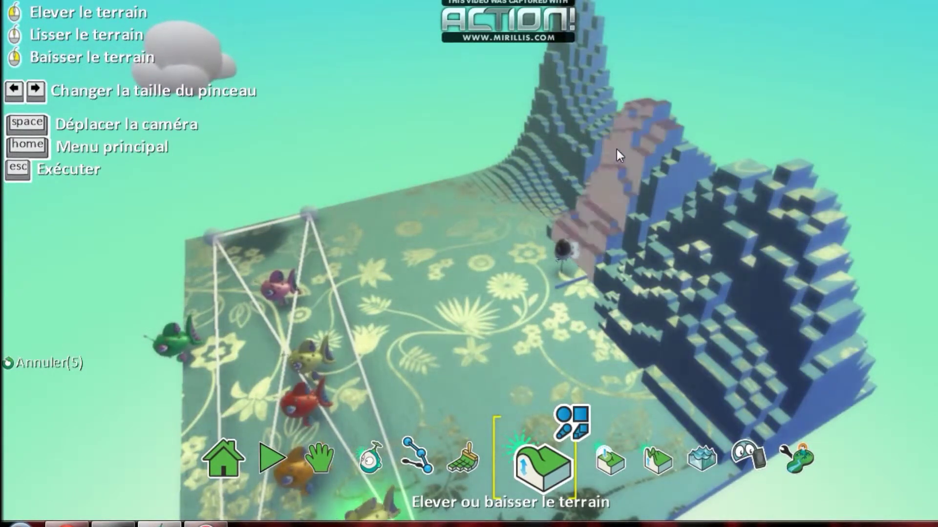
- Smooth the raised hills behind the Kodu so their slopes blend into the flat ground
left_click(321, 456)
left_click_drag(367, 202, 592, 218)
right_click_drag(591, 218, 613, 213)
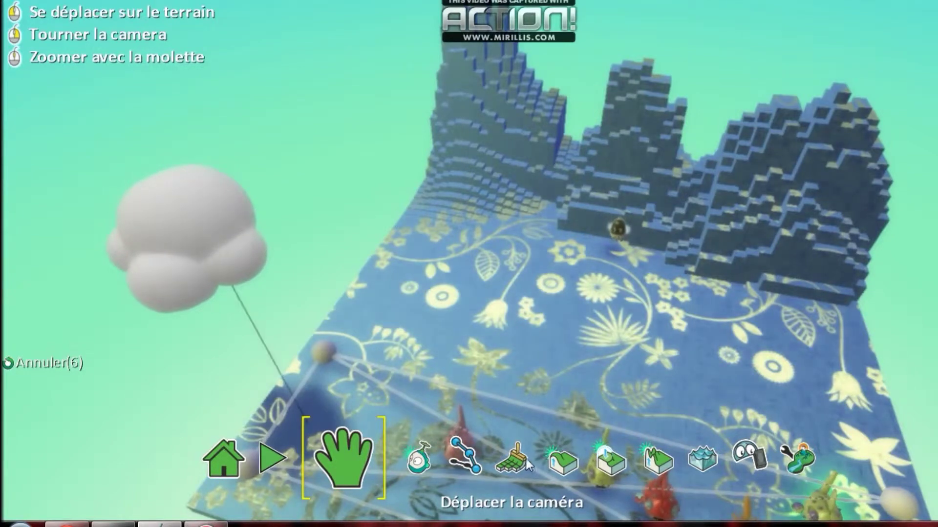
left_click(562, 462)
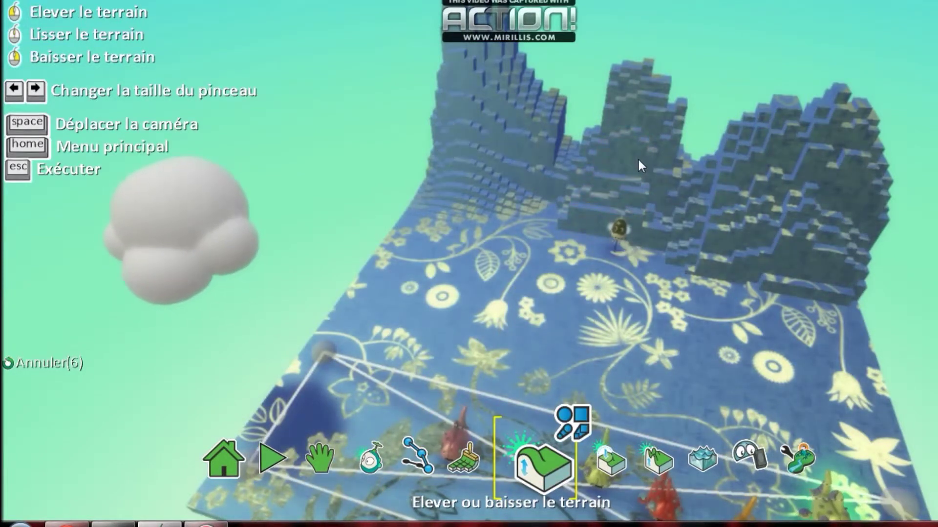
scroll(640, 154, "down", 2)
scroll(627, 139, "up", 3)
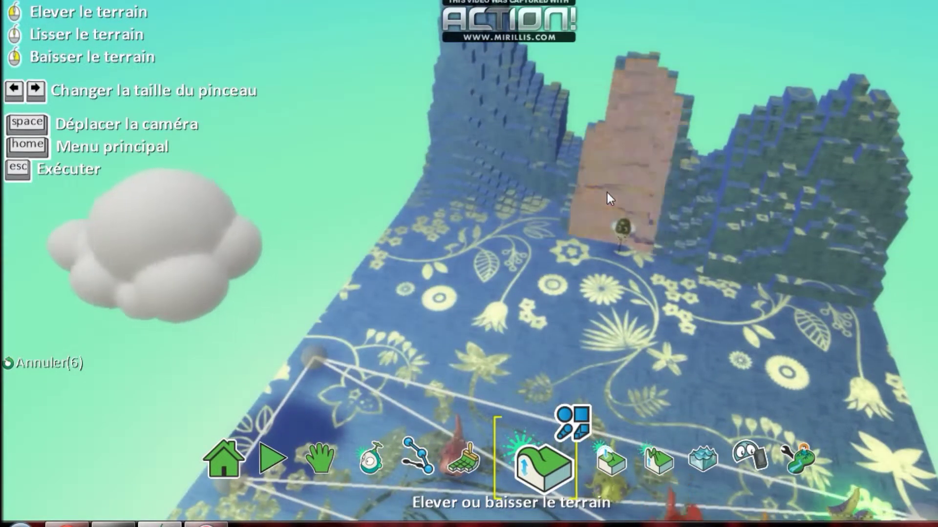
mouse_move(563, 179)
left_mouse_down()
mouse_move(584, 159)
mouse_move(596, 169)
mouse_move(590, 206)
left_mouse_up()
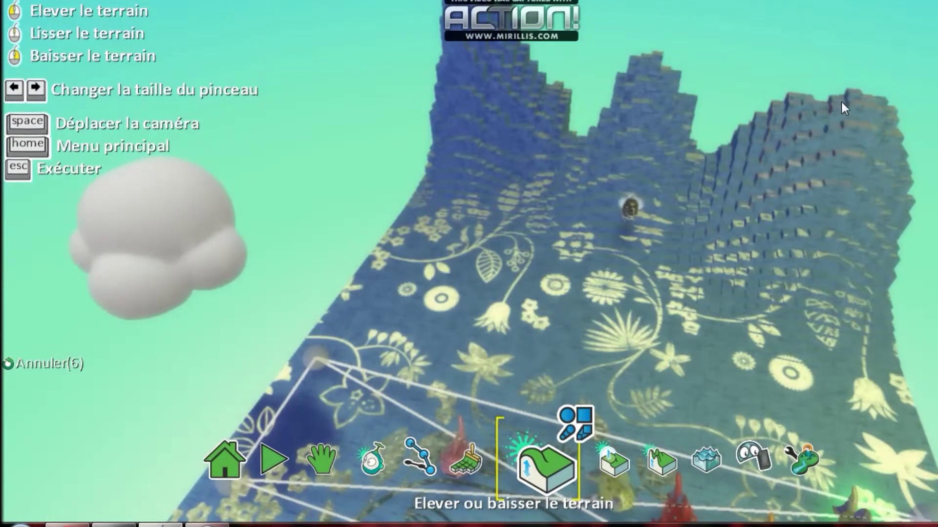
left_click_drag(818, 111, 804, 203)
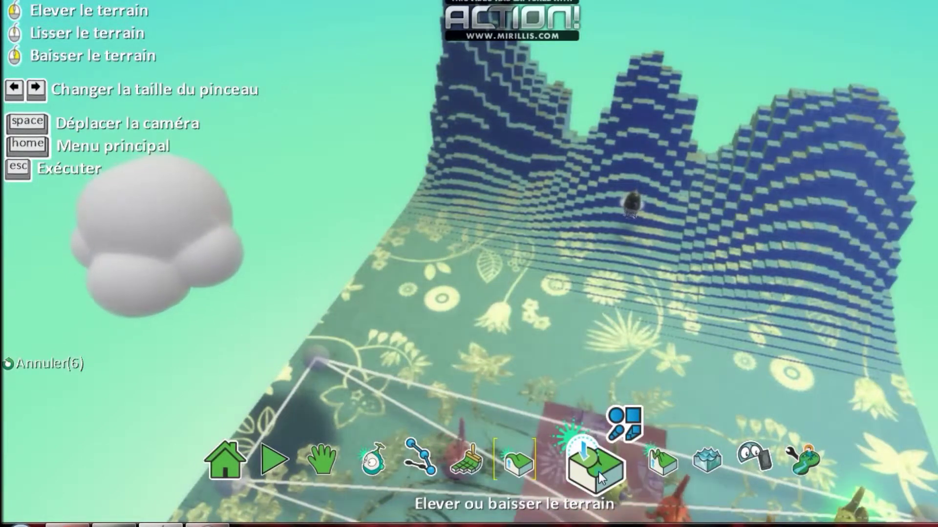
- Examine the terrain tools for flattening or making hills and for smoothing or roughening the ground
left_click(598, 472)
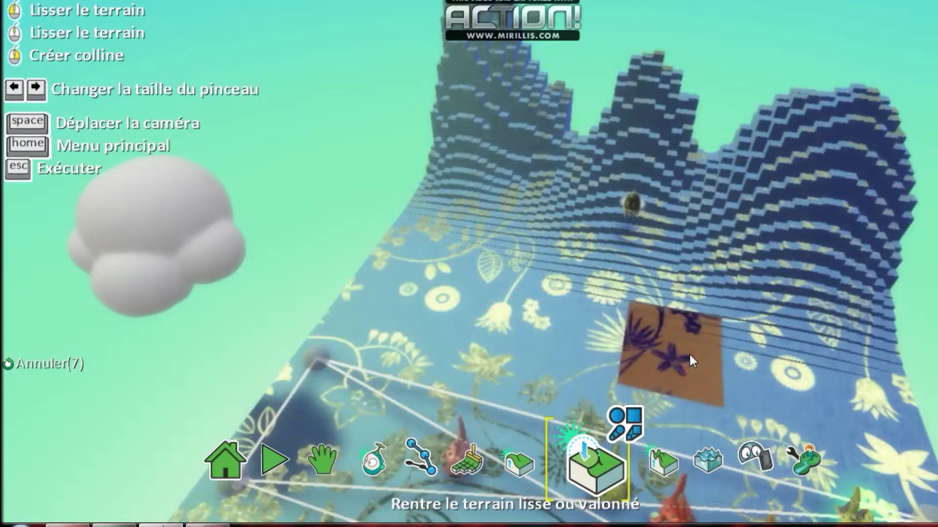
left_click(659, 466)
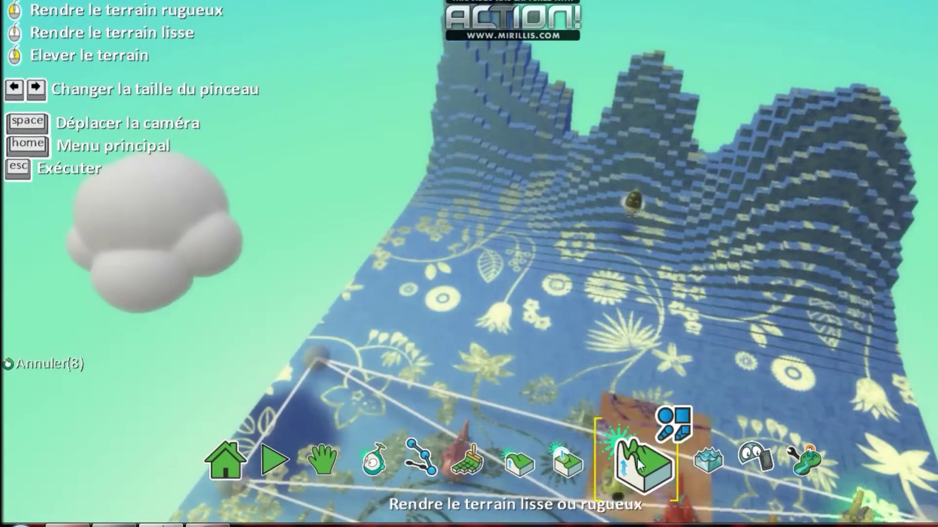
left_click(564, 464)
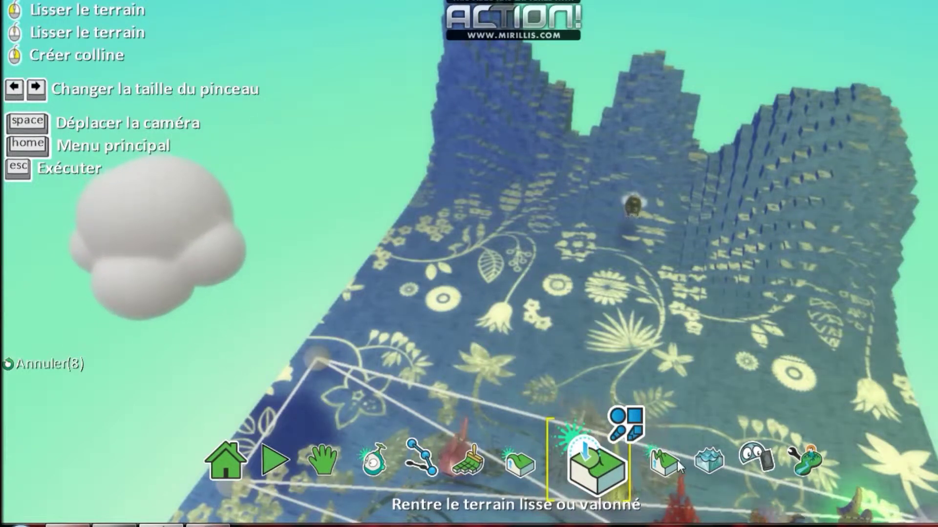
- Flood the world with water up to about the hilltops and view the water level from the side
left_click(701, 455)
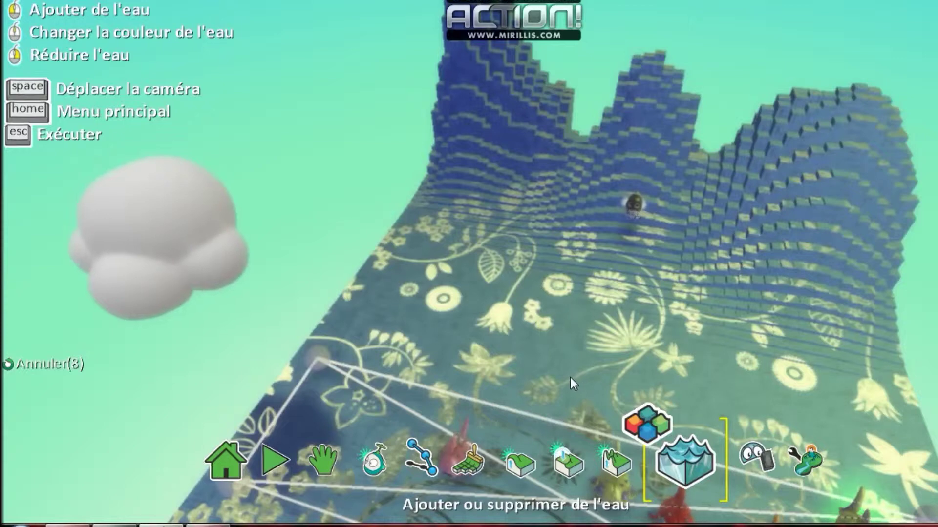
scroll(570, 377, "down", 2)
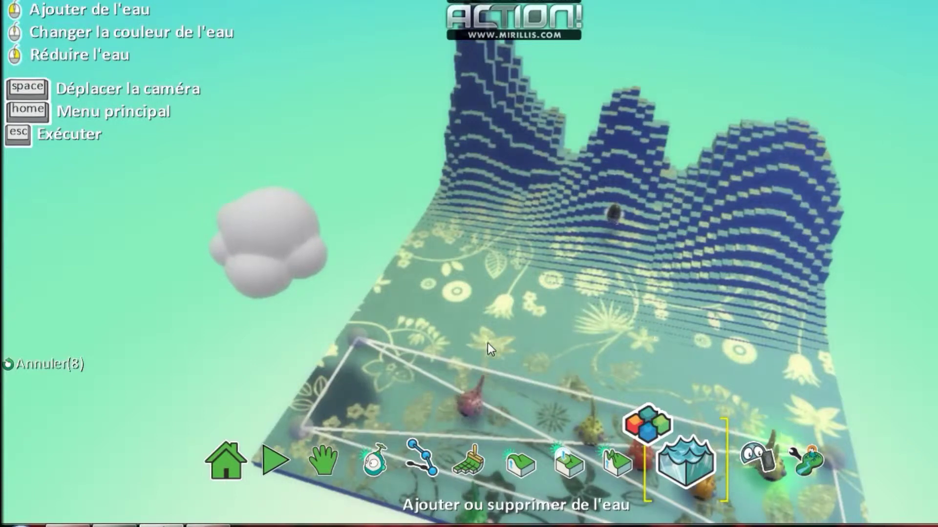
left_click(518, 327)
left_click_drag(518, 327, 523, 322)
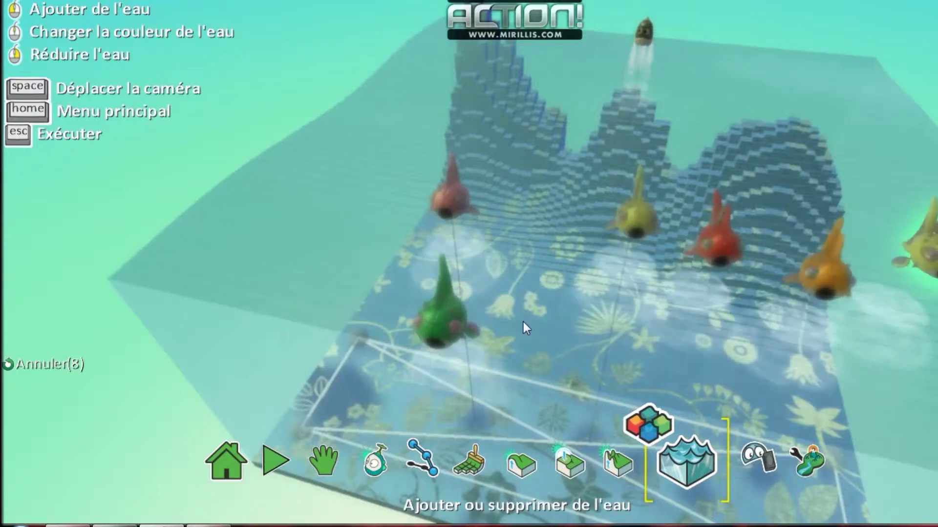
left_click(320, 469)
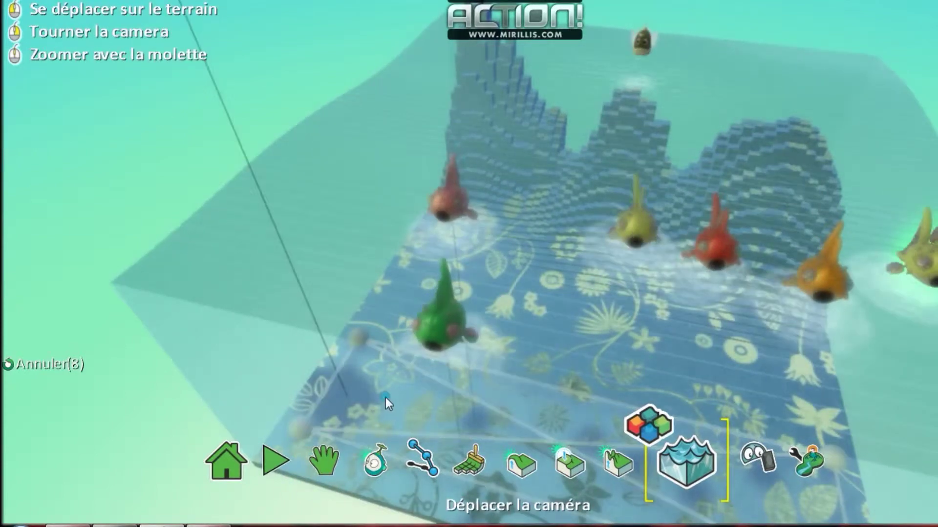
left_click_drag(432, 368, 472, 355)
right_click_drag(471, 356, 464, 324)
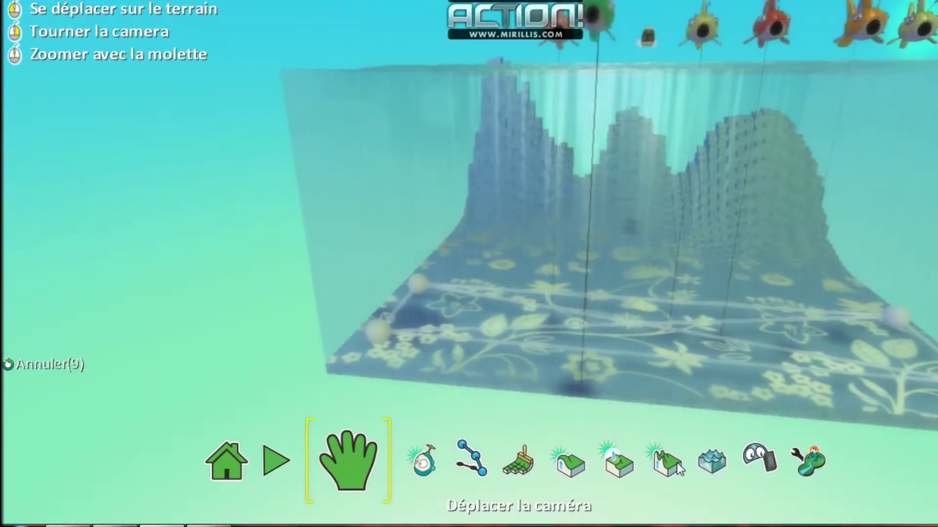
- Lower the water until only a shallow layer covers the flat ground in front of the hills
left_click(706, 464)
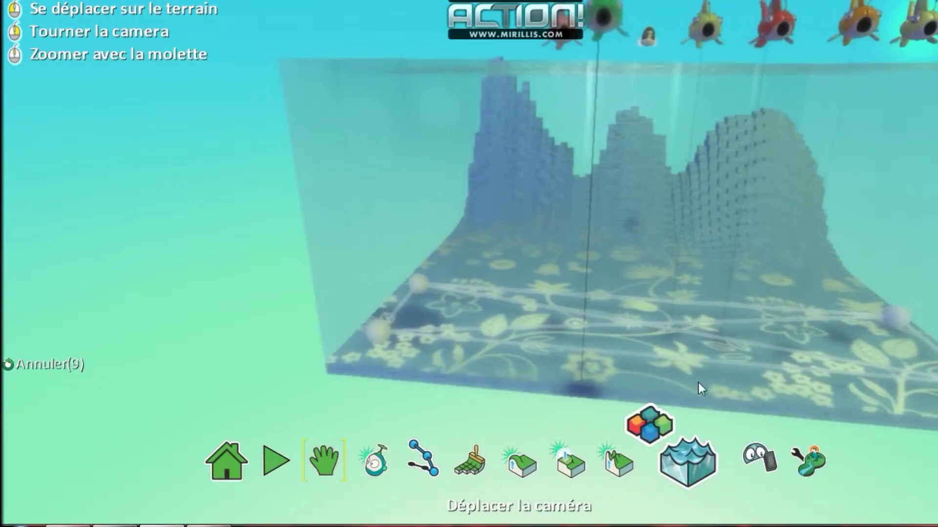
right_click(684, 269)
right_click_drag(683, 269, 659, 318)
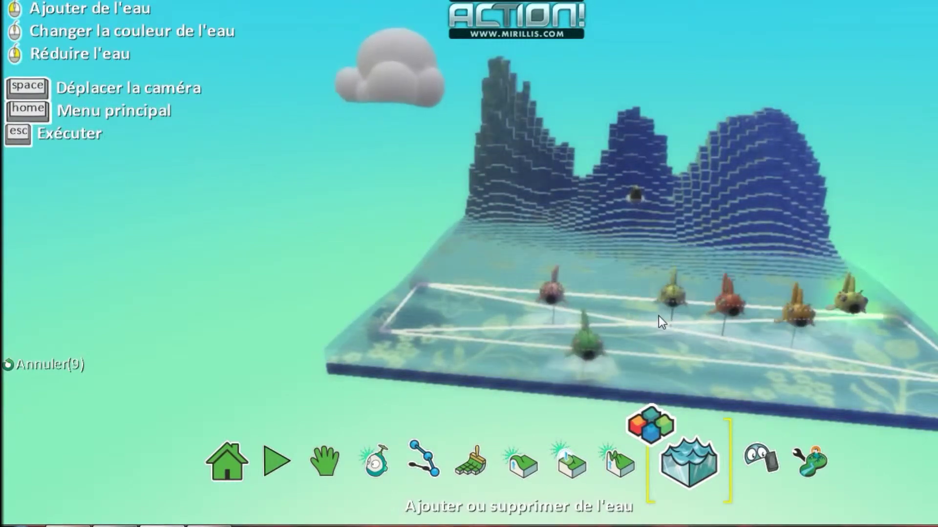
- Look at the object deletion tool and the world settings, and return to the camera mode
left_click(800, 463)
left_click(735, 462)
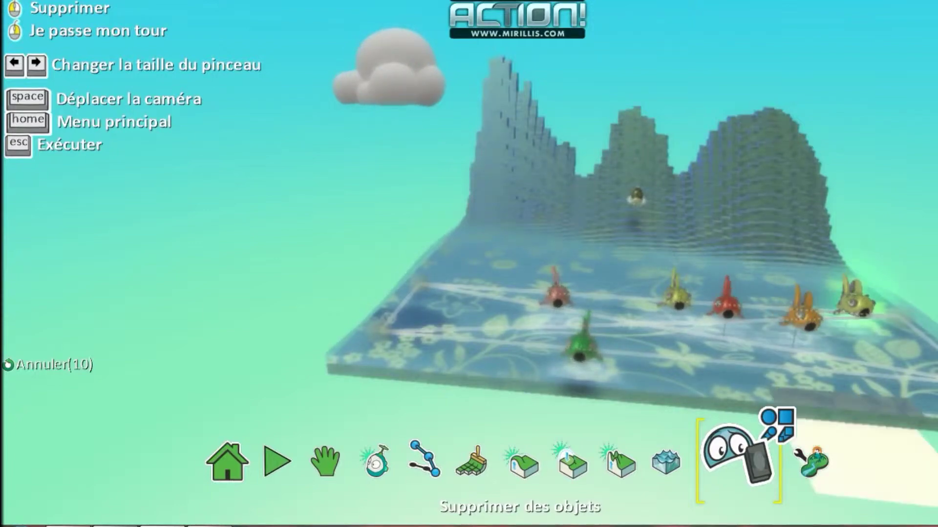
left_click(804, 468)
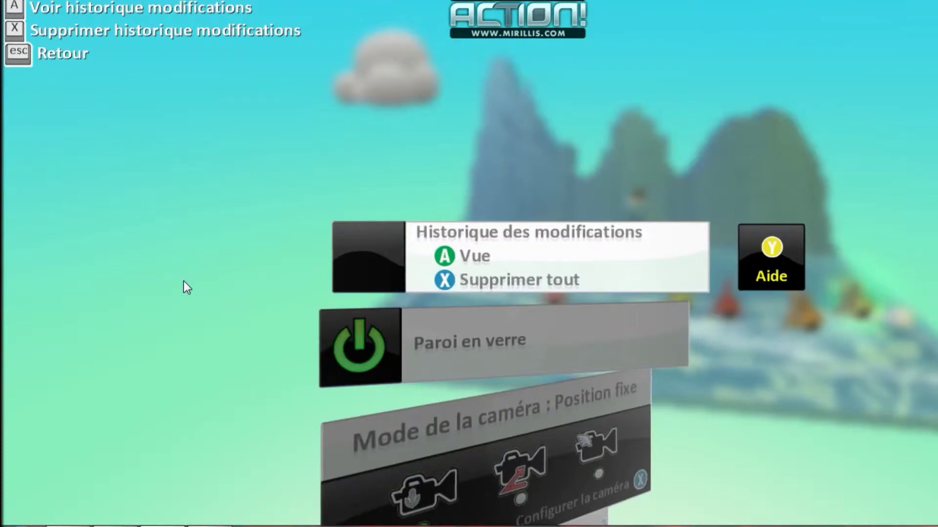
key("Escape")
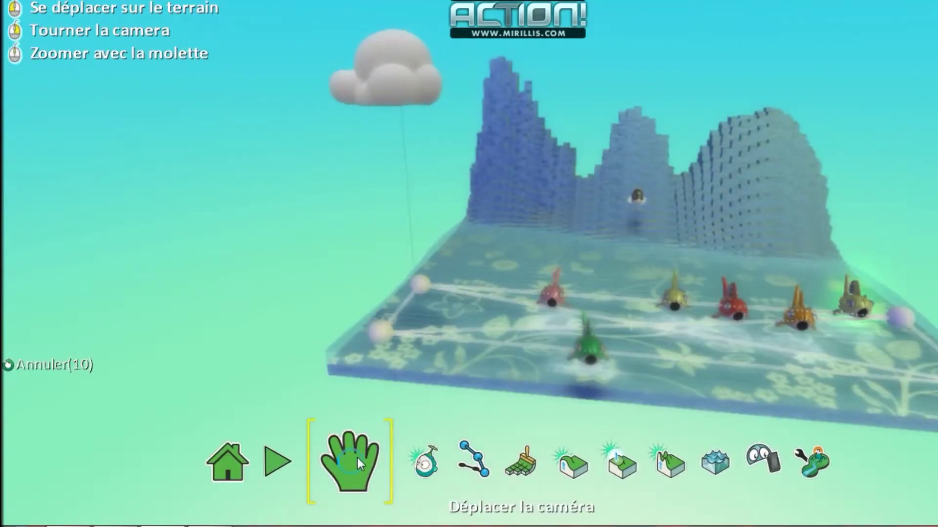
- Play the world to check the hills and water in the game, return to edit mode and view the hills from behind
right_click_drag(709, 283, 336, 303)
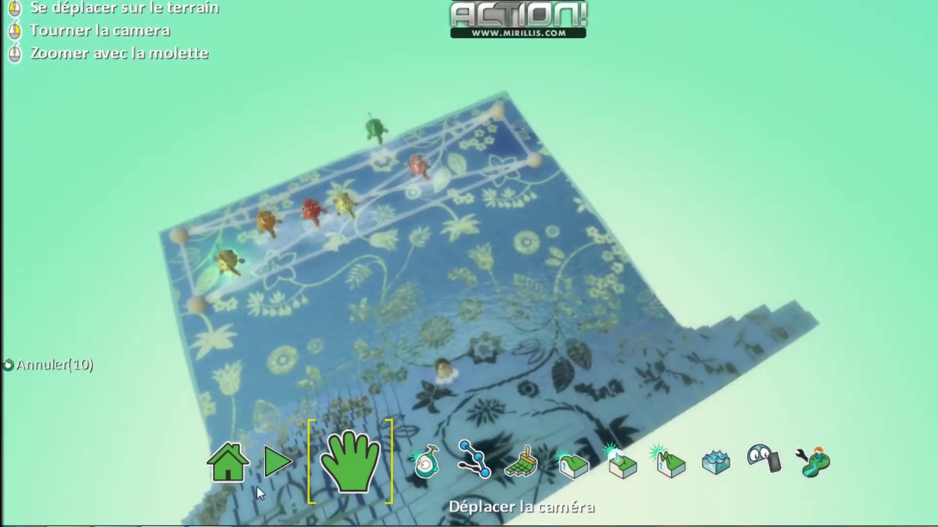
left_click(278, 460)
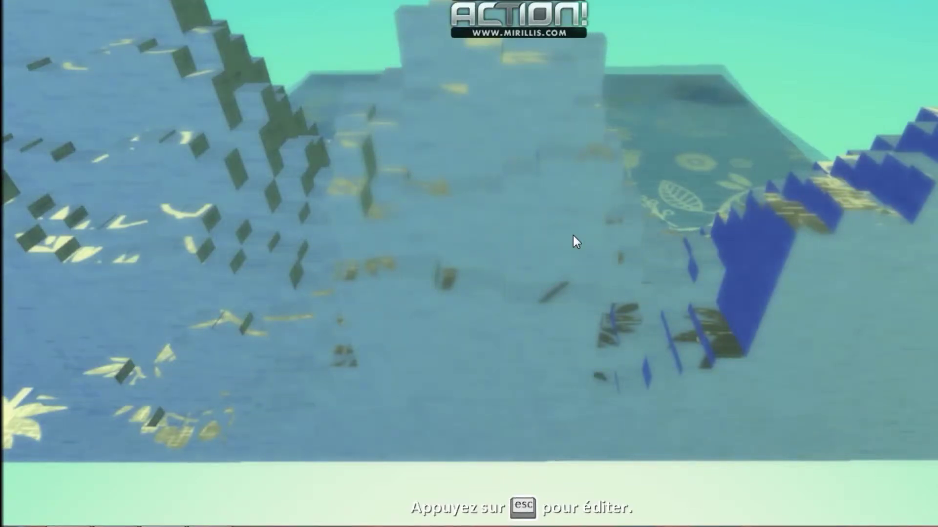
key("Escape")
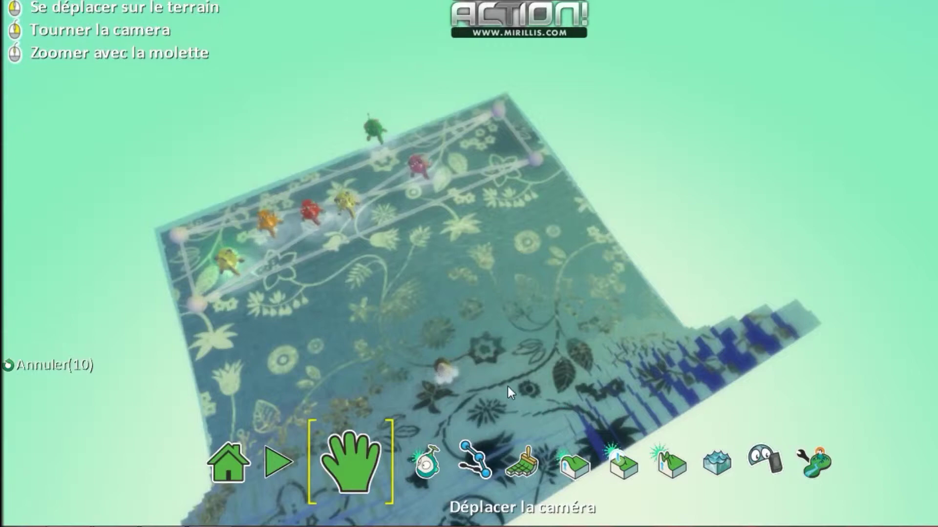
right_click_drag(508, 386, 504, 380)
right_click_drag(439, 330, 437, 328)
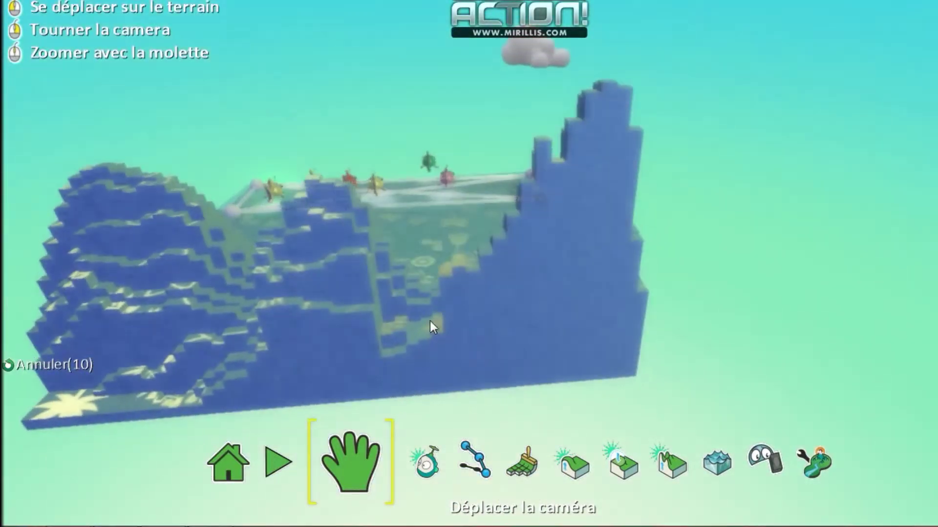
- Try the camera modes in the world settings, set the mode to Libre, and toggle the Départ de la caméra option
left_click(806, 453)
left_click(473, 426)
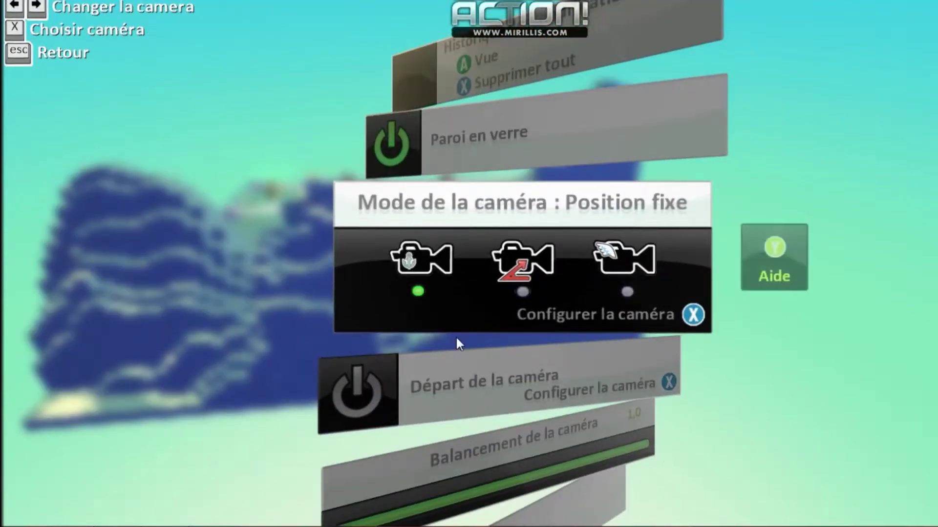
left_click(632, 271)
left_click(527, 272)
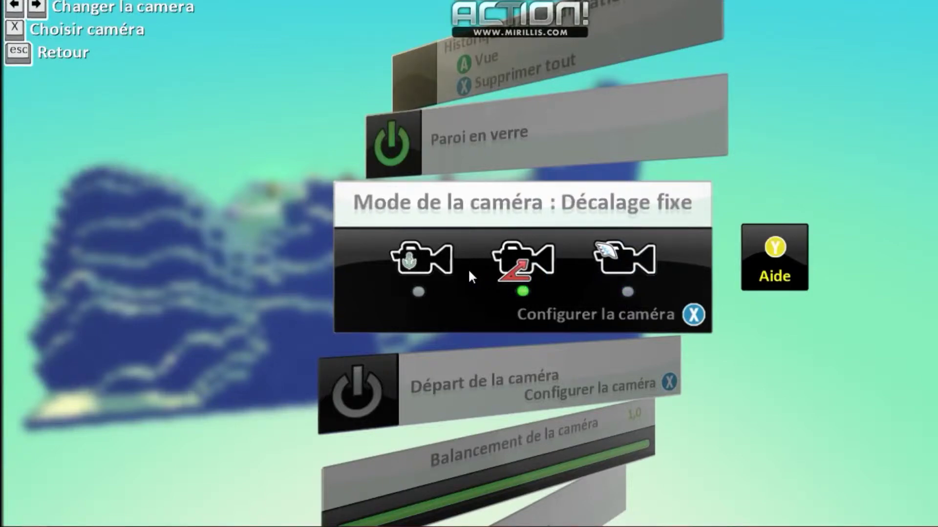
left_click(441, 262)
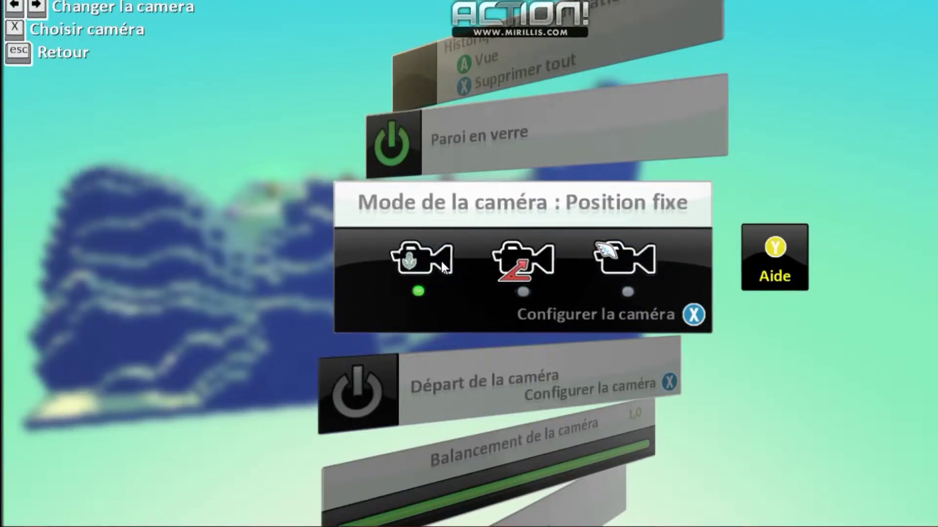
left_click(635, 262)
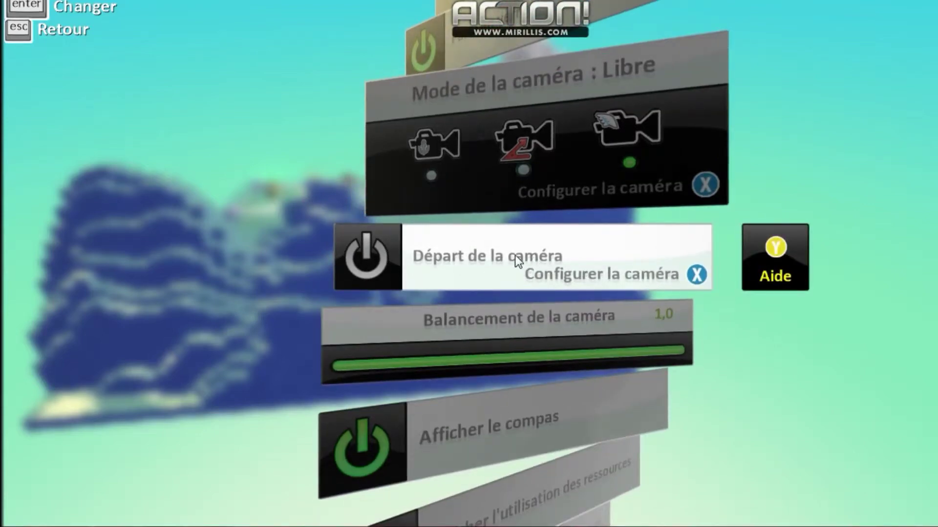
left_click(361, 255)
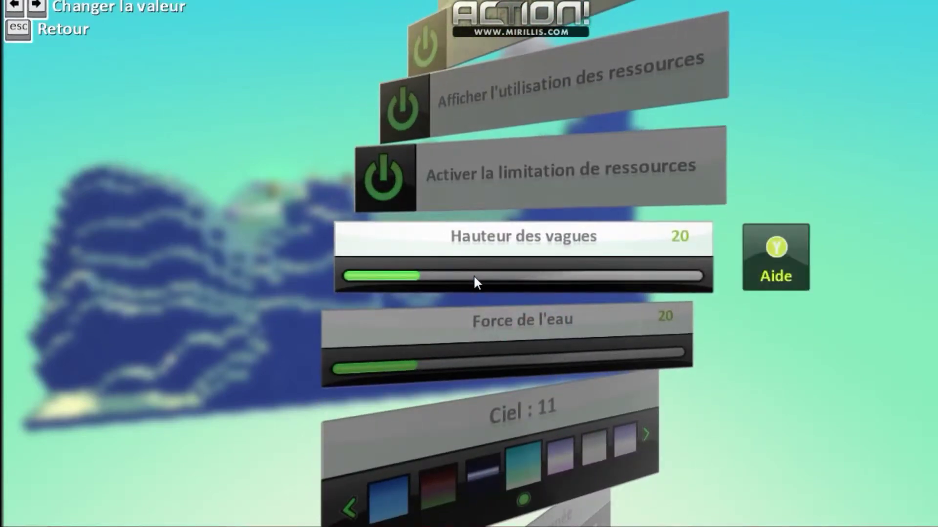
- Increase the height of the waves and change the world's sky to number 9
left_click_drag(473, 276, 419, 276)
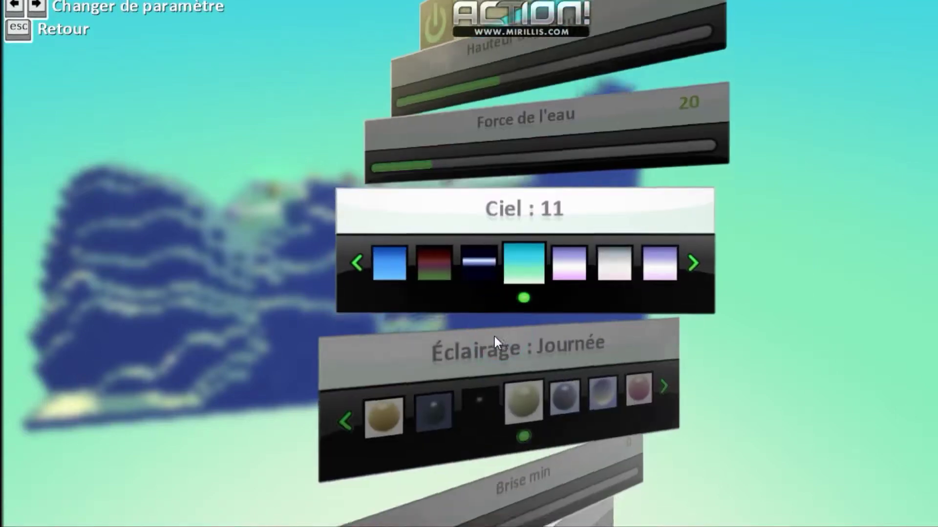
left_click(439, 275)
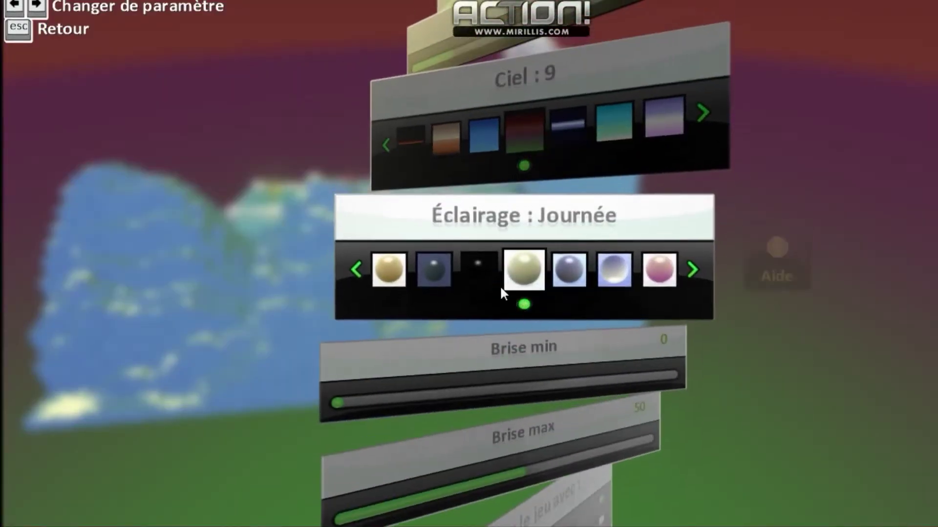
- Try the Très sombre and Journée lighting and set the world's lighting to Espace
left_click(480, 282)
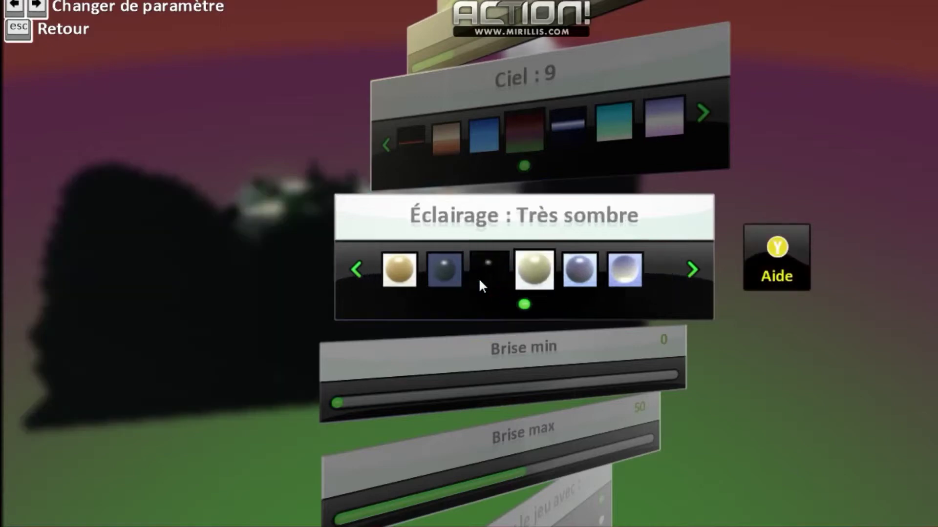
left_click(568, 266)
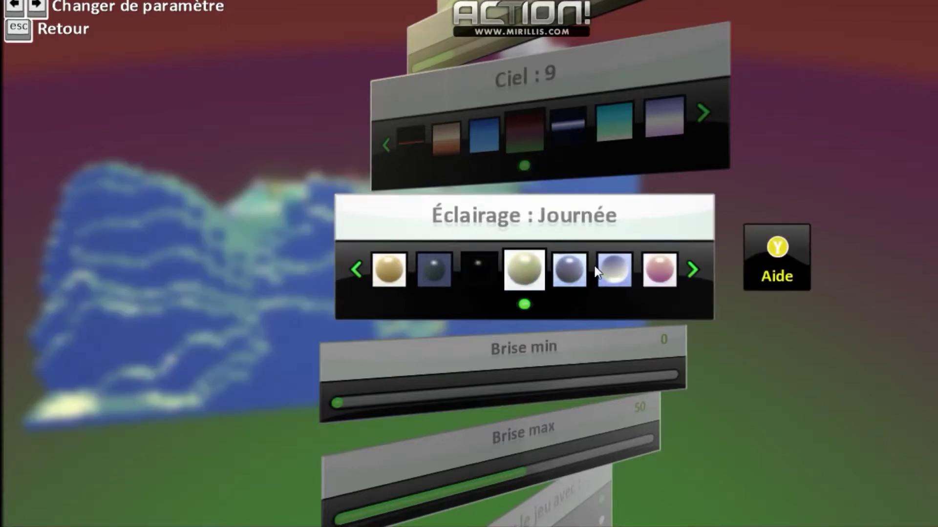
left_click(579, 271)
left_click(579, 271)
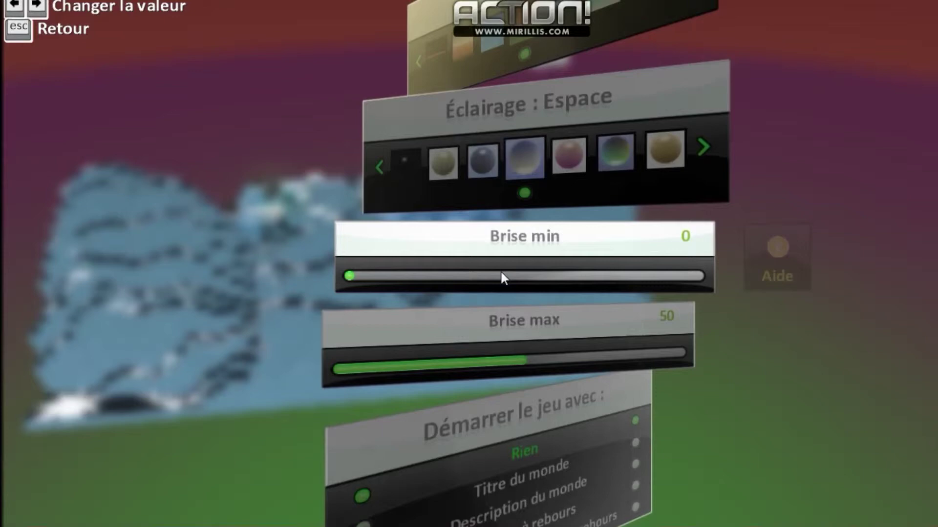
- Set the minimum breeze to 30, make the game start with Titre du monde, and close the world settings
left_click_drag(501, 275, 454, 276)
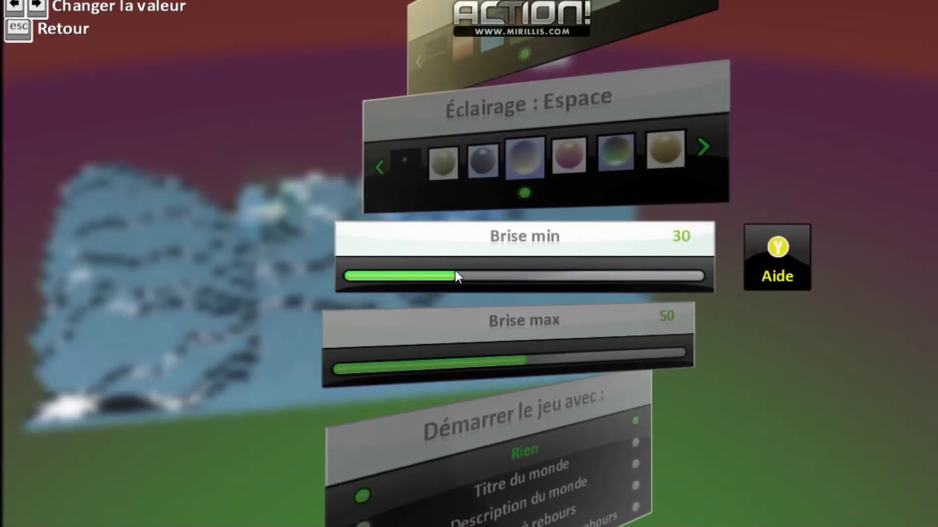
left_click(535, 315)
left_click(527, 318)
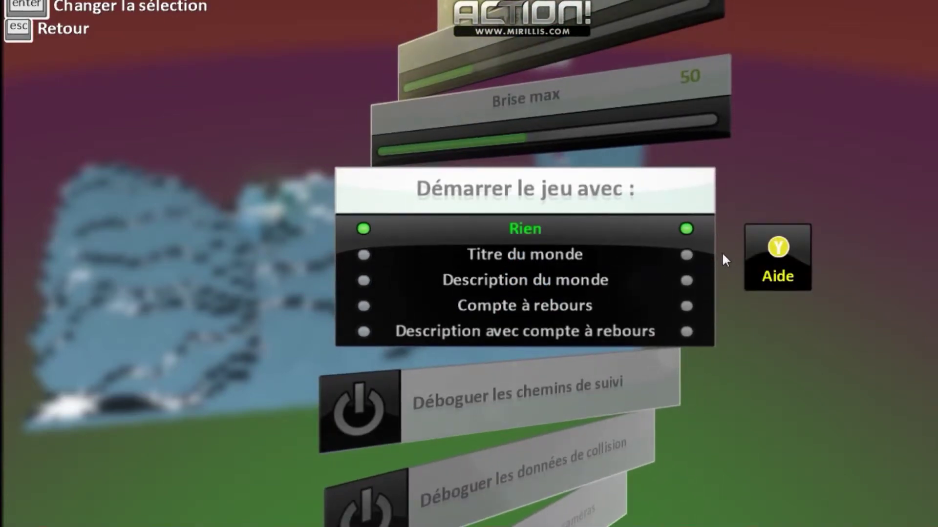
left_click(689, 255)
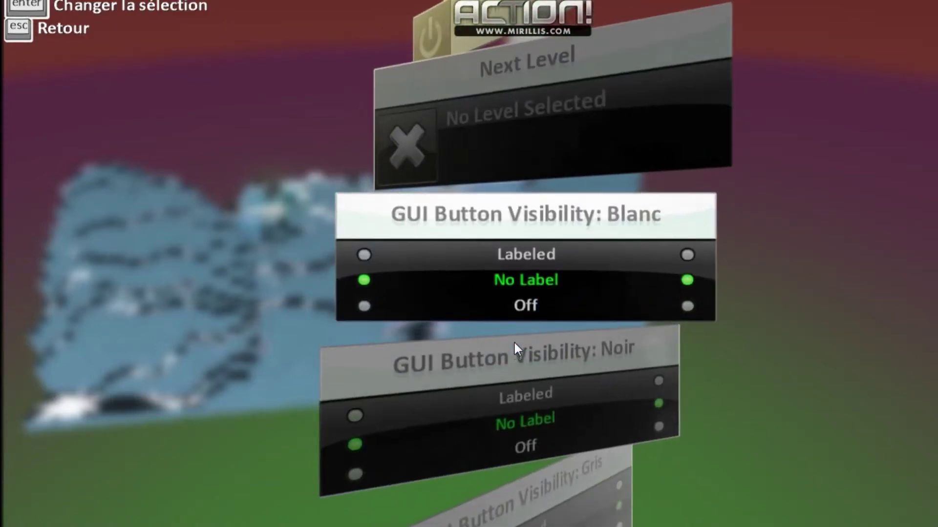
key("Escape")
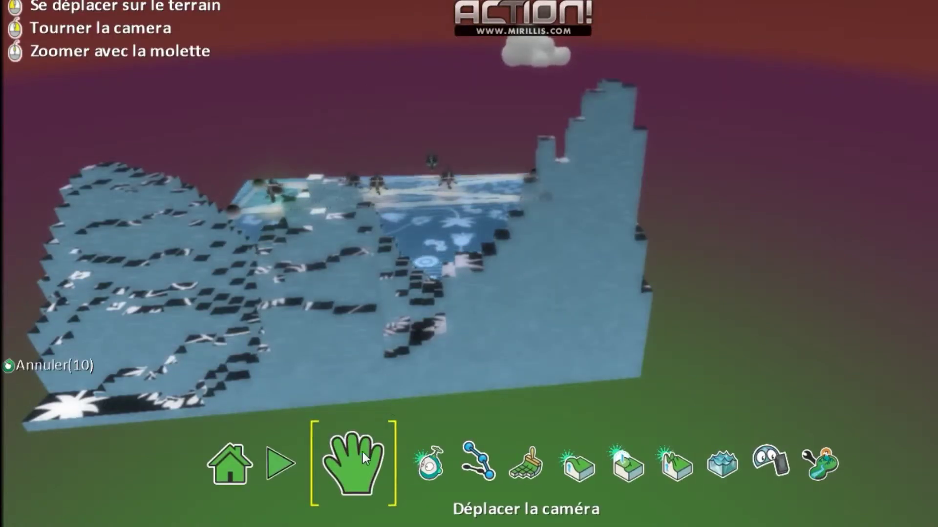
- Open the parameters of the Kodu standing at the foot of the hills
right_click_drag(457, 269, 357, 238)
scroll(366, 195, "up", 5)
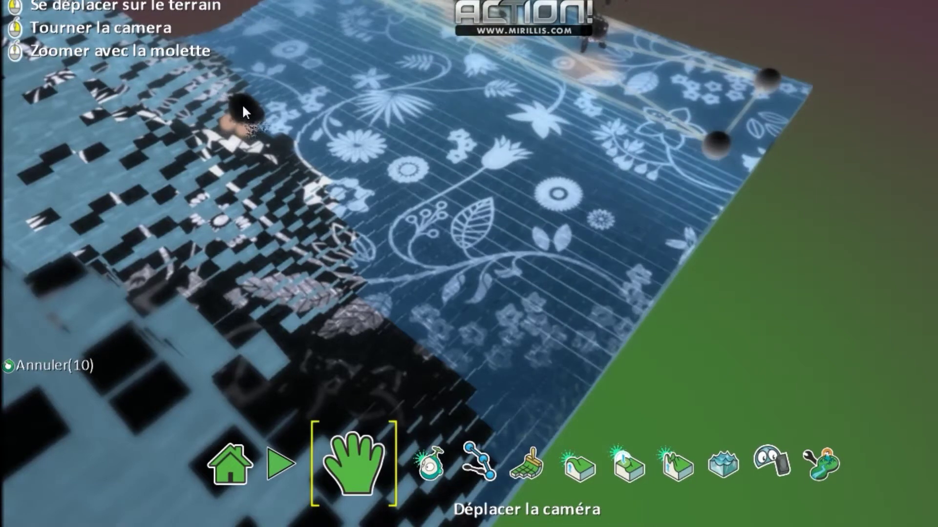
left_click(464, 479)
left_click(395, 462)
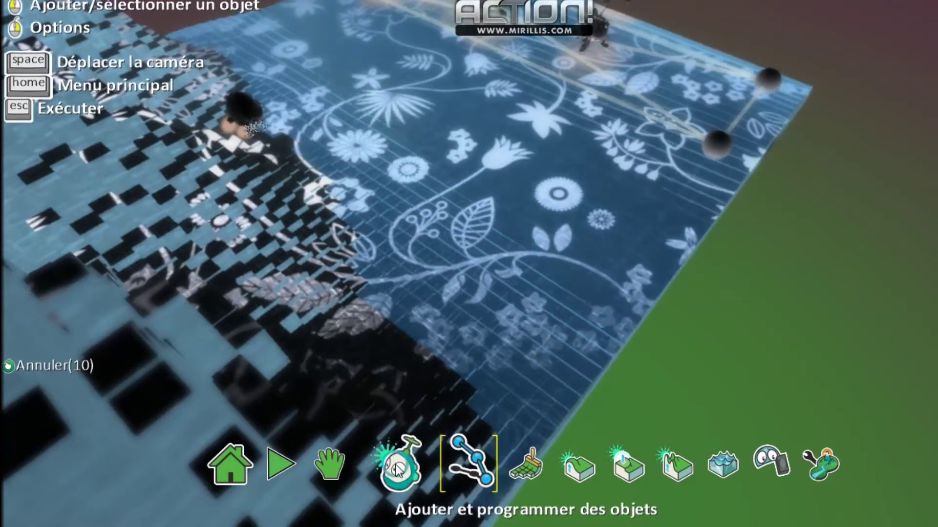
right_click(240, 112)
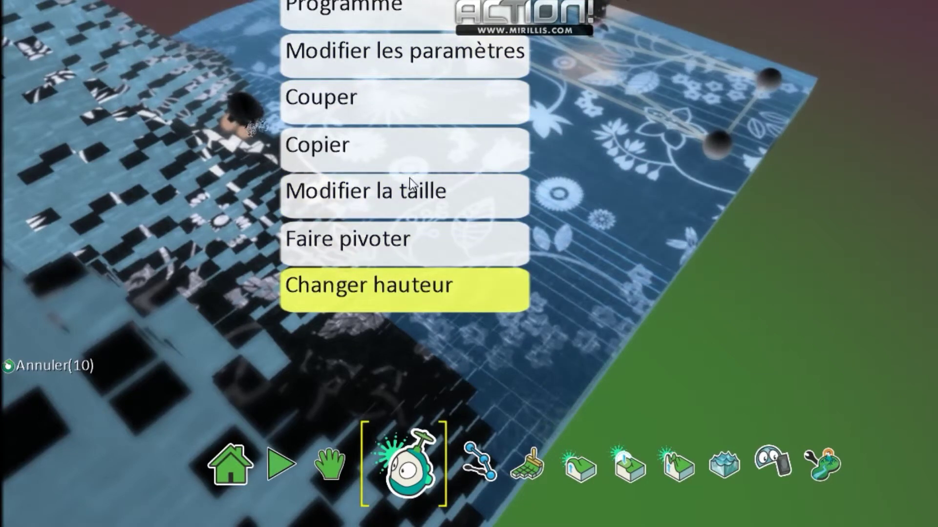
left_click(417, 52)
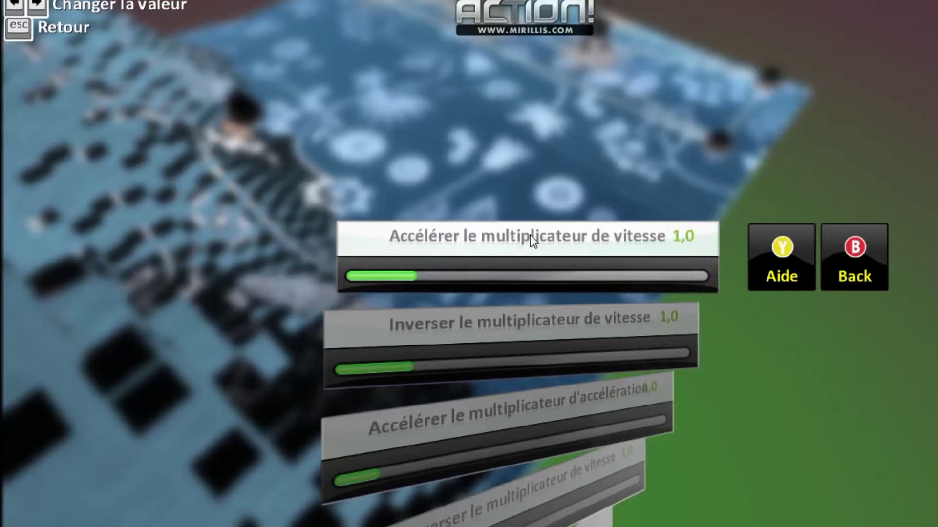
- Turn off the Rester au-dessus de l'eau setting for the Kodu
left_click(531, 315)
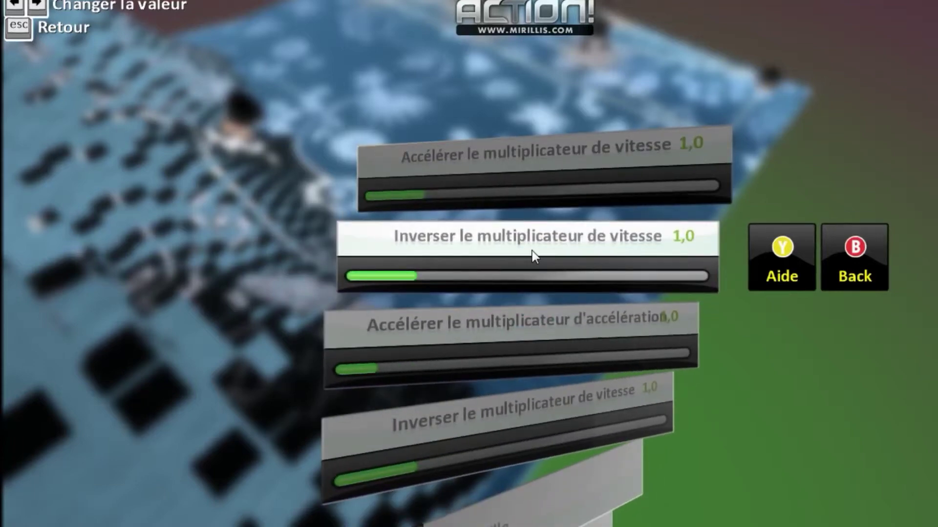
left_click(525, 306)
left_click(519, 313)
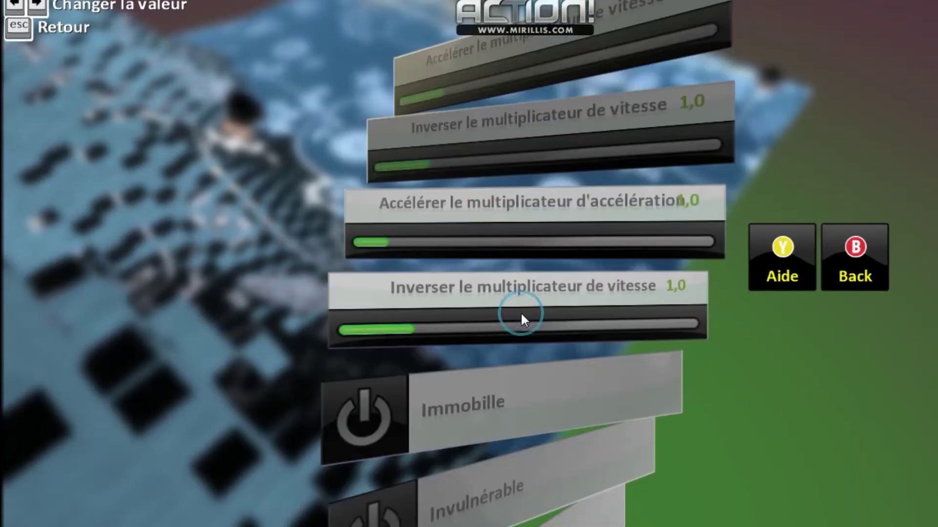
left_click(518, 328)
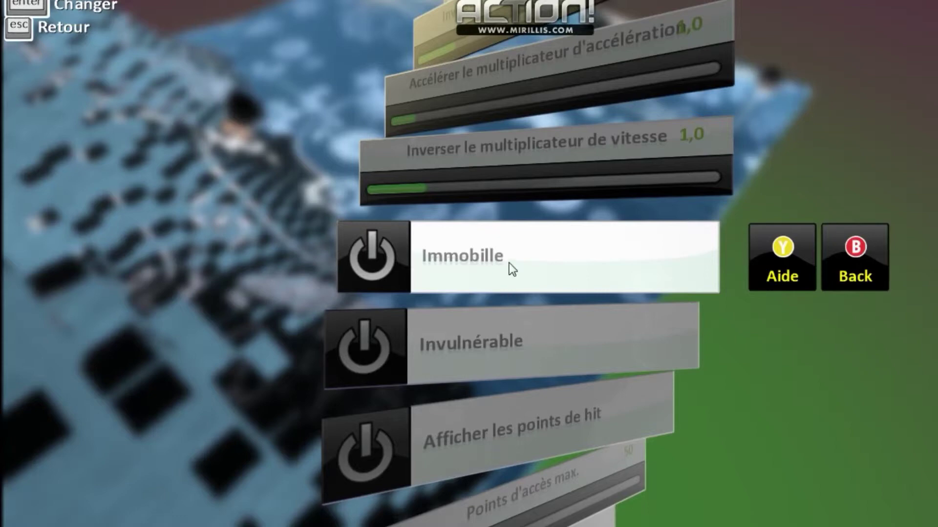
left_click(520, 317)
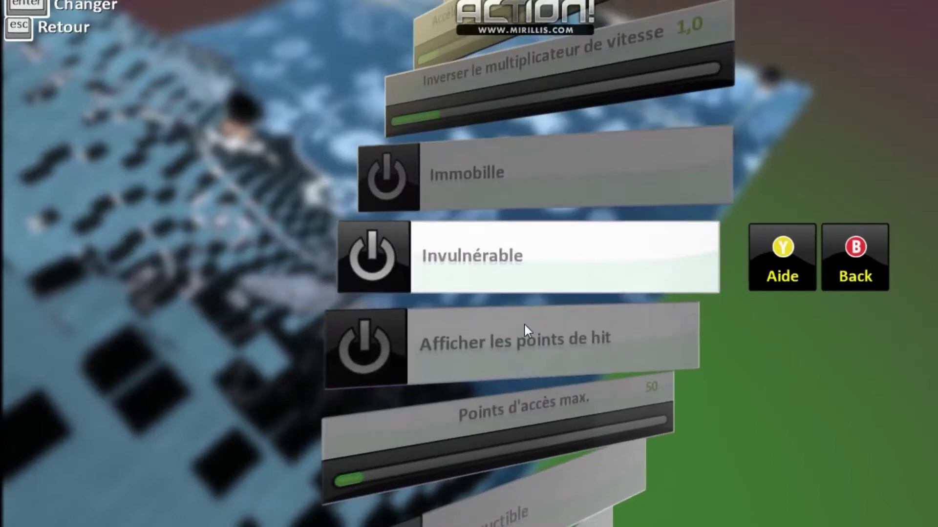
left_click(634, 342)
left_click(570, 322)
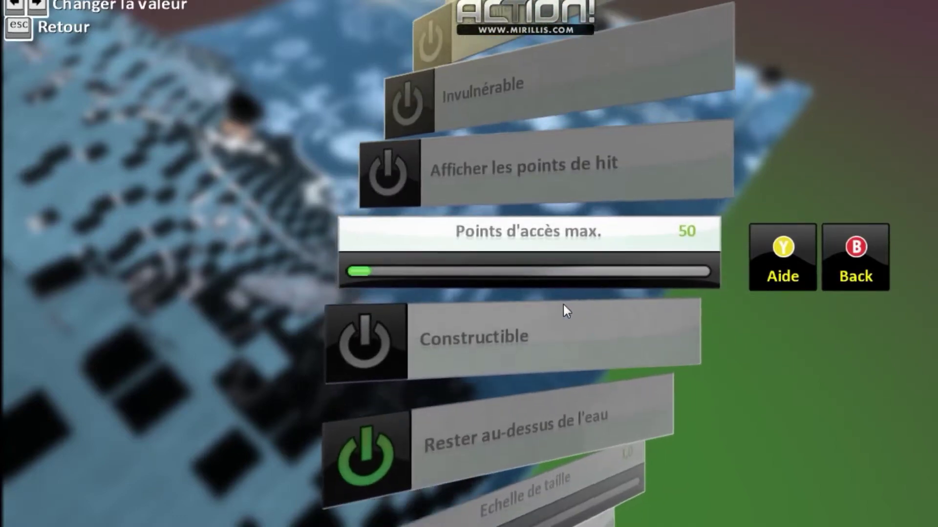
left_click(594, 360)
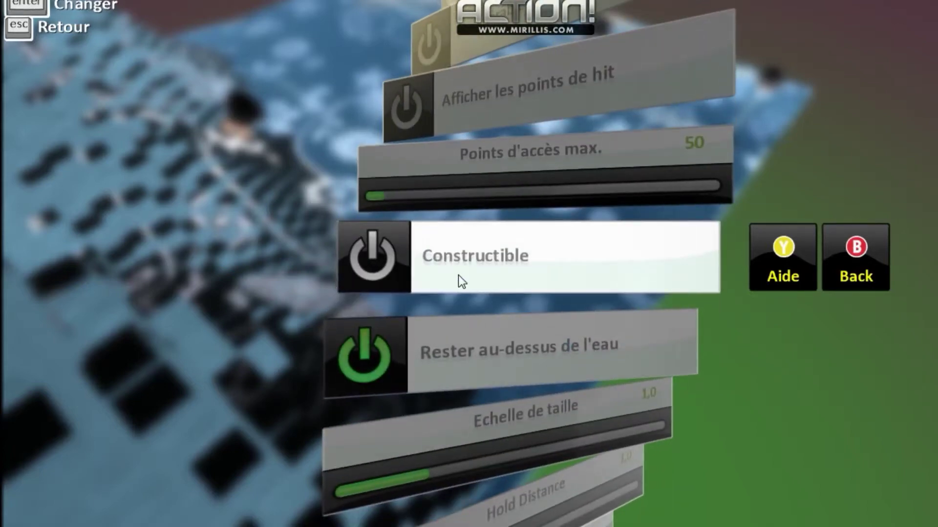
left_click(569, 312)
left_click(373, 263)
- Look through the Kodu's remaining parameters, from Echelle de taille and Hold Distance onward, and close its settings
left_click(531, 319)
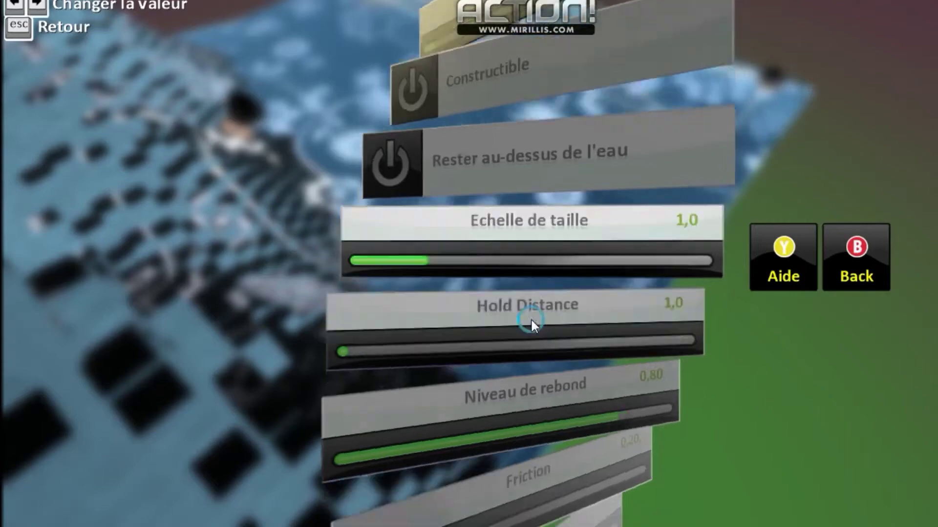
left_click(531, 320)
left_click(531, 321)
left_click(532, 321)
left_click(531, 321)
left_click(532, 321)
left_click(531, 321)
left_click(532, 318)
key("Escape")
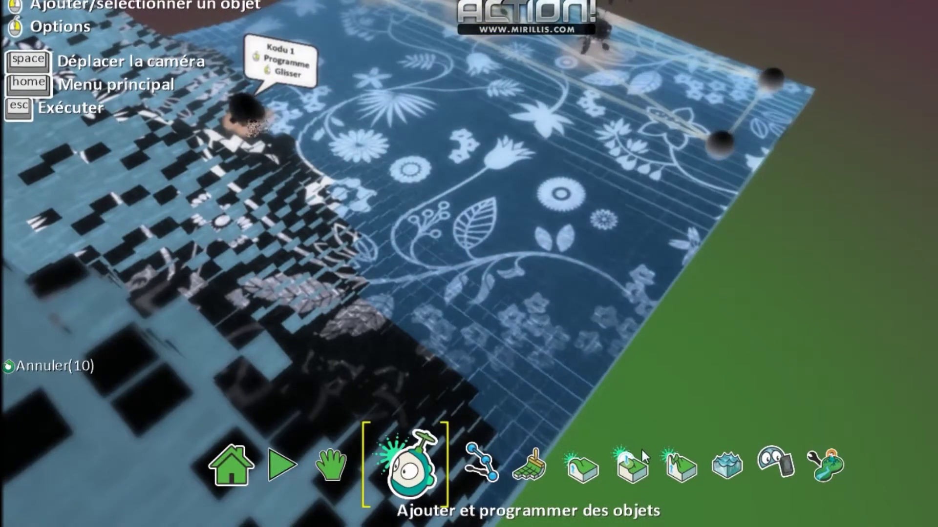
- Add more water over the flowered ground until it covers the Kodu
left_click(715, 470)
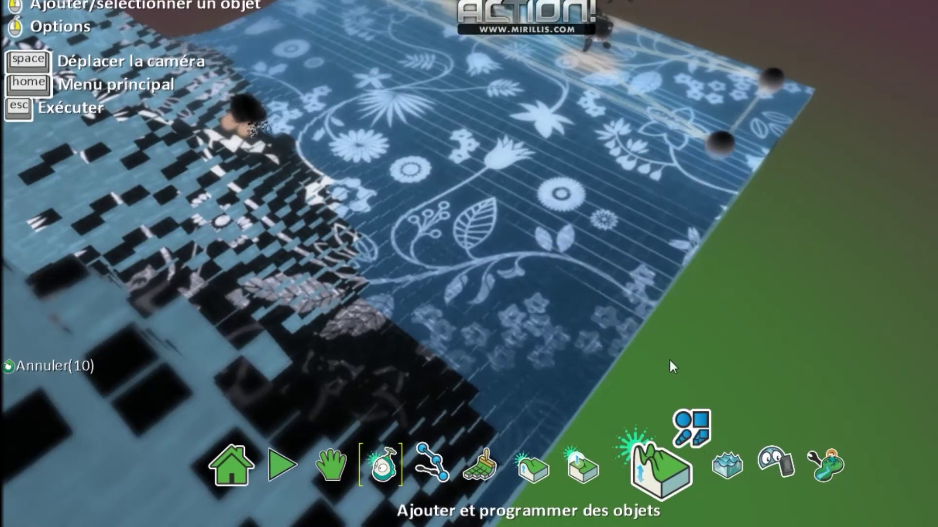
left_click(571, 232)
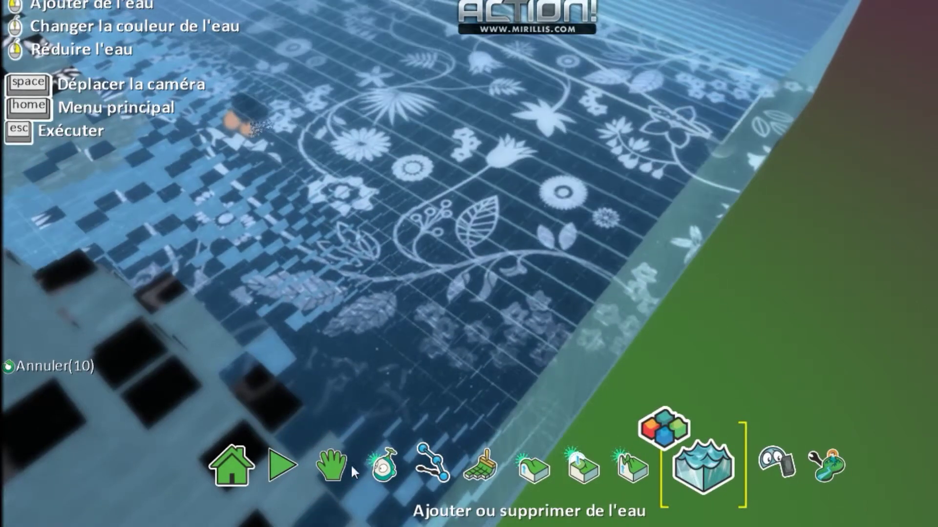
- Turn off Rester au-dessus de l'eau for the Flyfish hovering over the far edge of the terrain and close its settings
left_click(335, 464)
left_click_drag(611, 25, 614, 58)
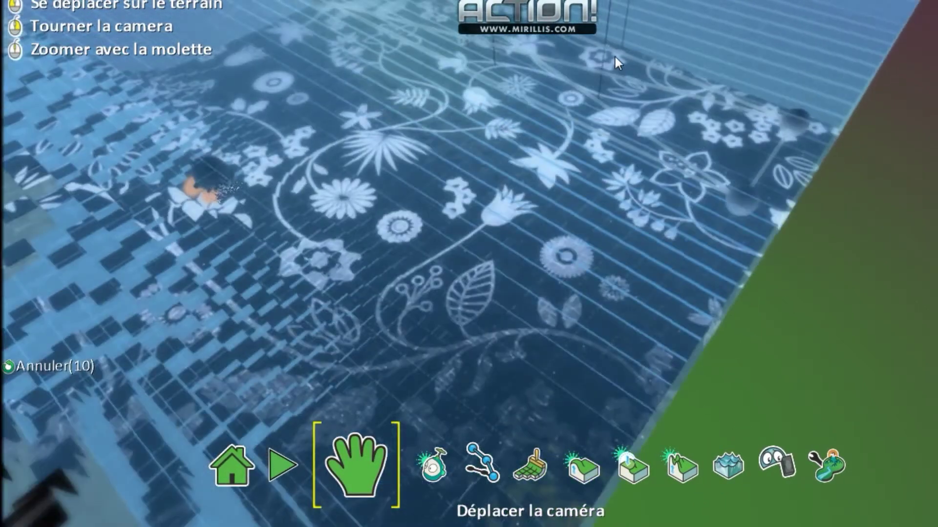
left_click_drag(491, 119, 598, 109)
left_click_drag(566, 145, 536, 199)
left_click_drag(578, 124, 490, 225)
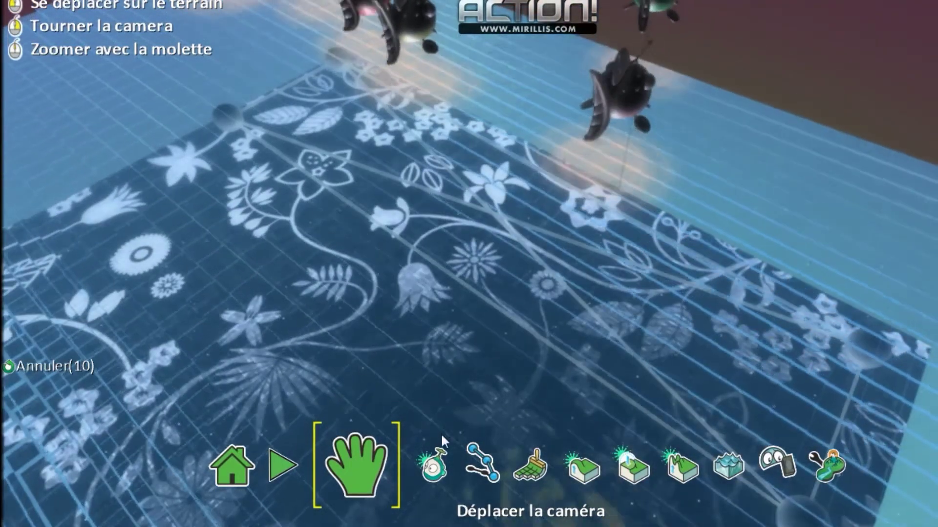
left_click(434, 475)
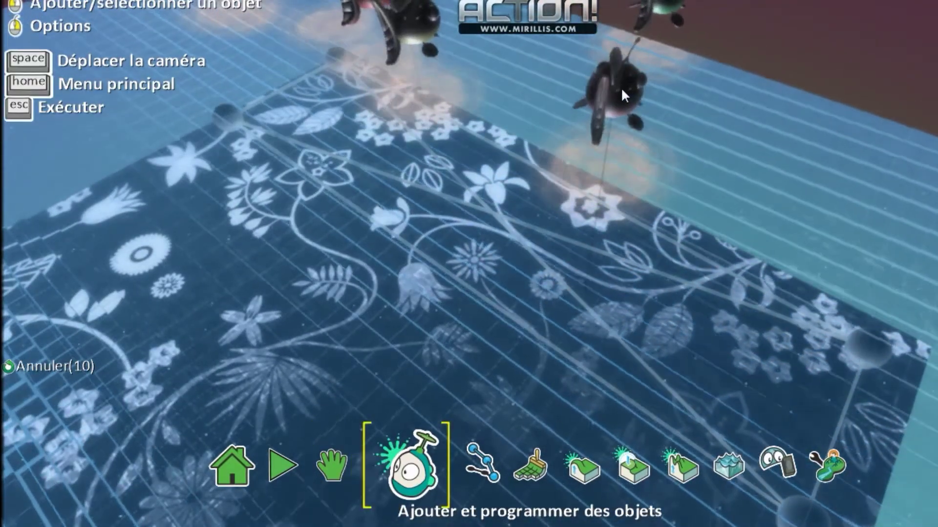
right_click(621, 92)
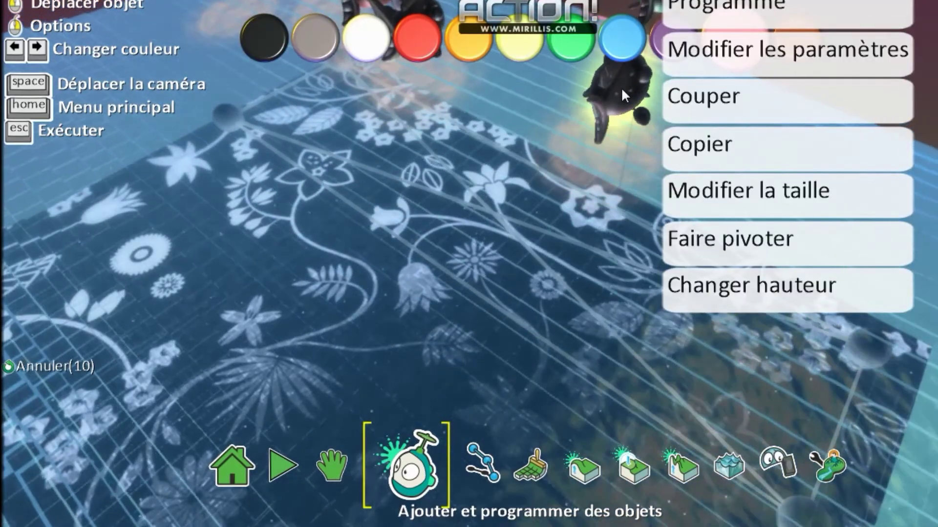
left_click(721, 57)
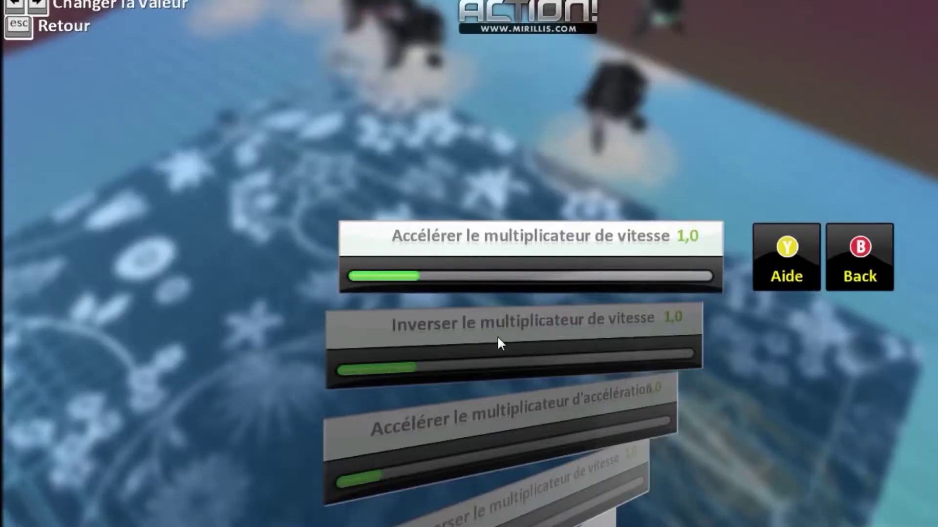
scroll(495, 356, "down", 5)
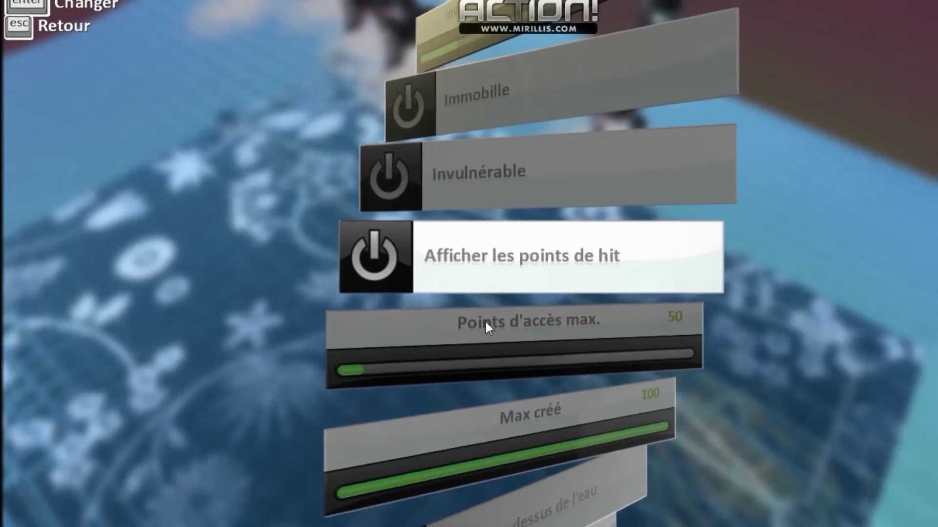
scroll(446, 255, "down", 4)
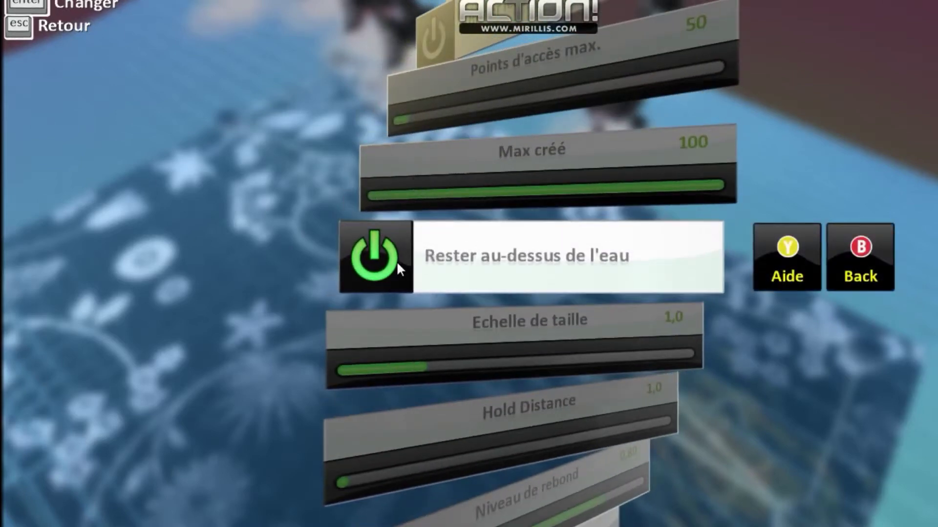
left_click(397, 260)
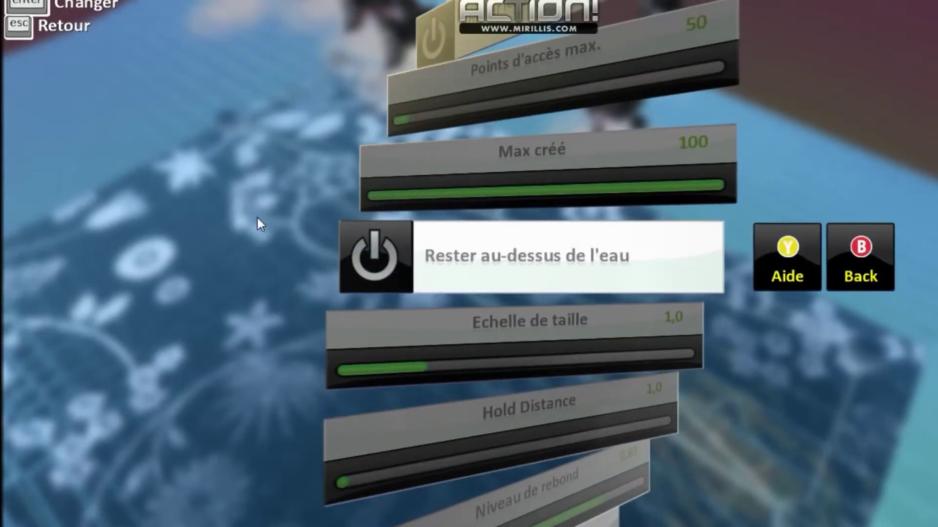
key("Escape")
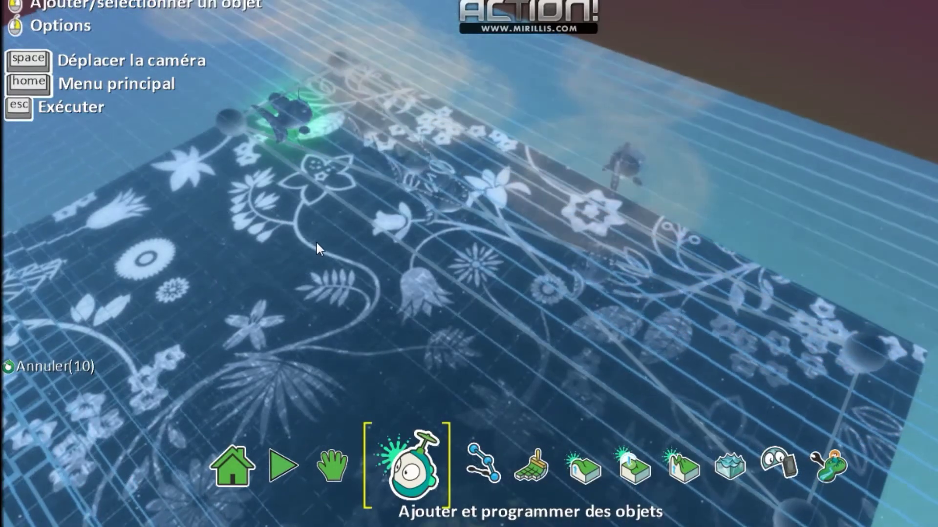
- Try to add a rock in the water beside the green Flyfish
left_click(211, 136)
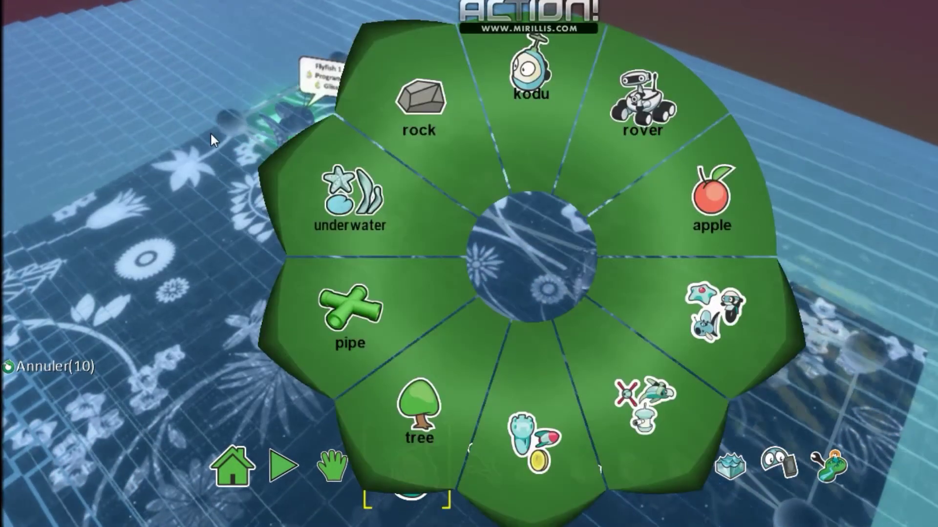
left_click(435, 124)
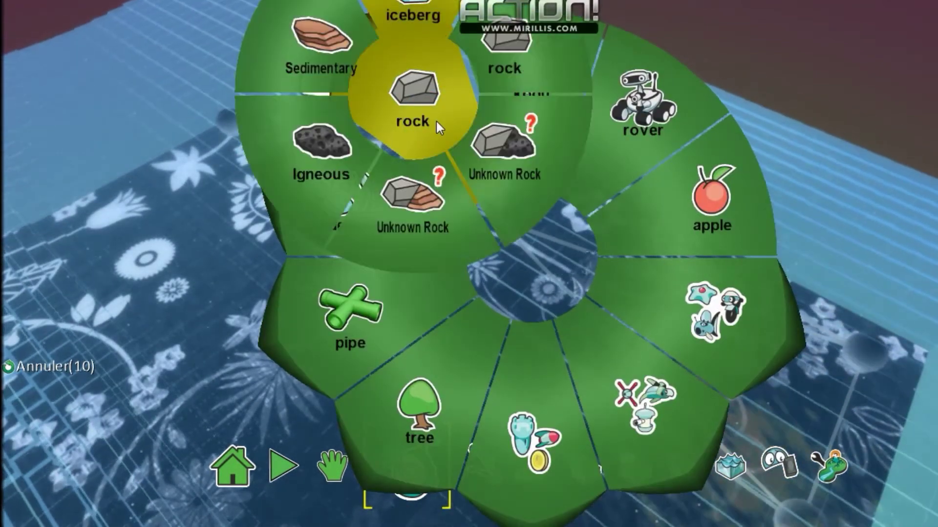
left_click(428, 93)
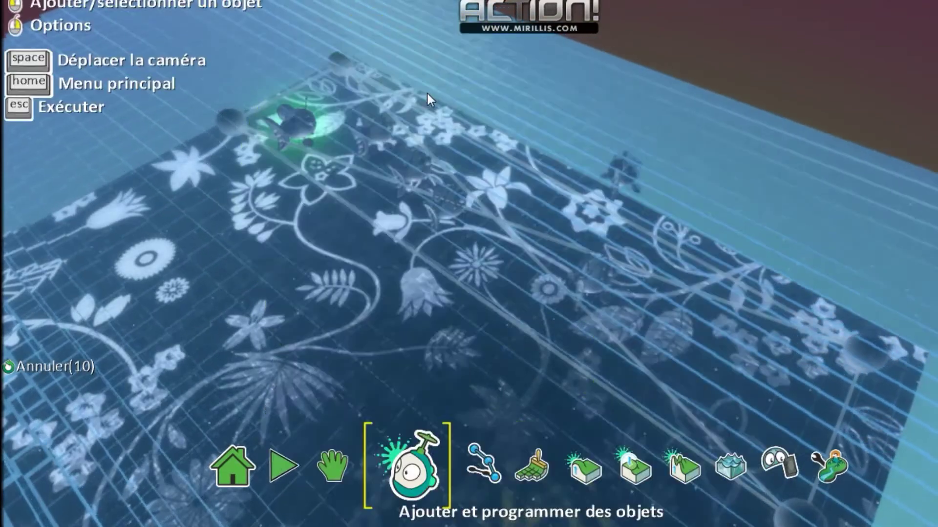
- Try yellow on the green Flyfish near the terrain corner and restore its green colour
left_click(279, 129)
key("Right")
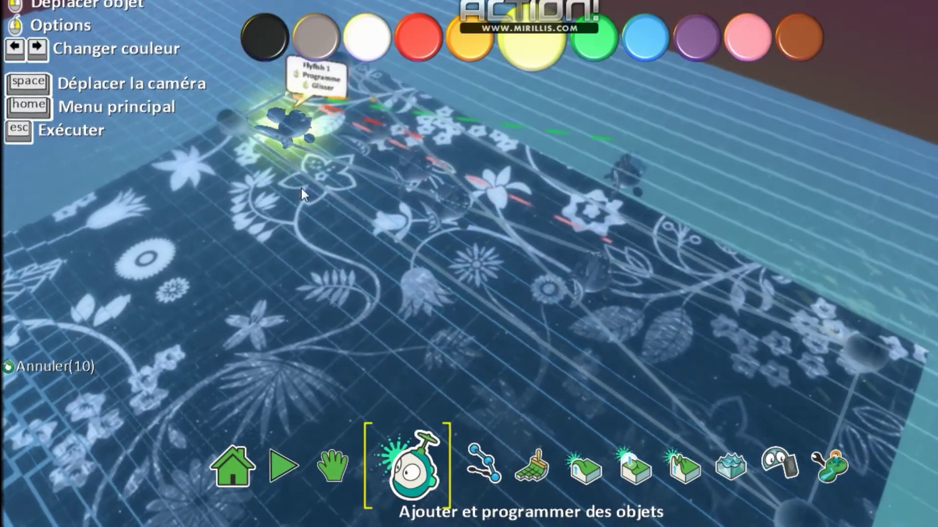
key("Right")
- Add a rock under the water beside the round white flower, near the foot of the slope
scroll(297, 216, "down", 5)
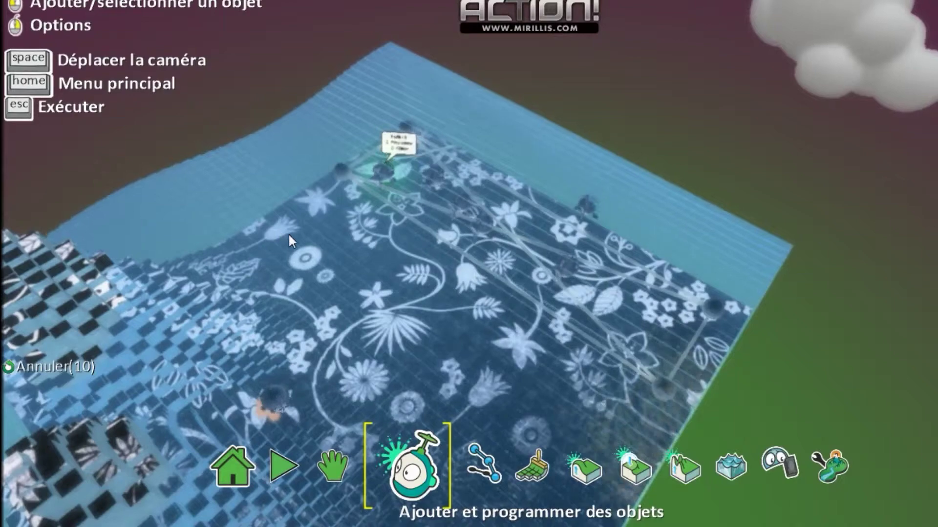
scroll(313, 188, "up", 3)
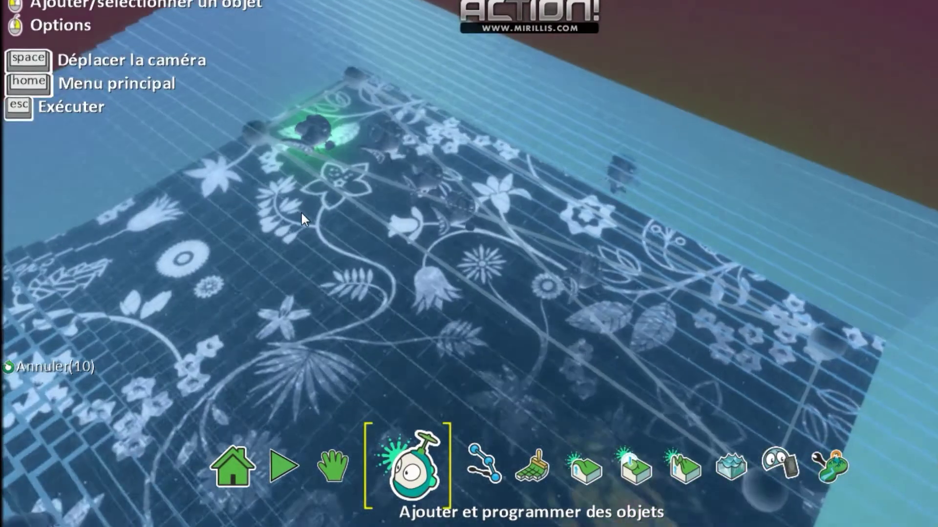
scroll(293, 220, "down", 3)
right_click(286, 225)
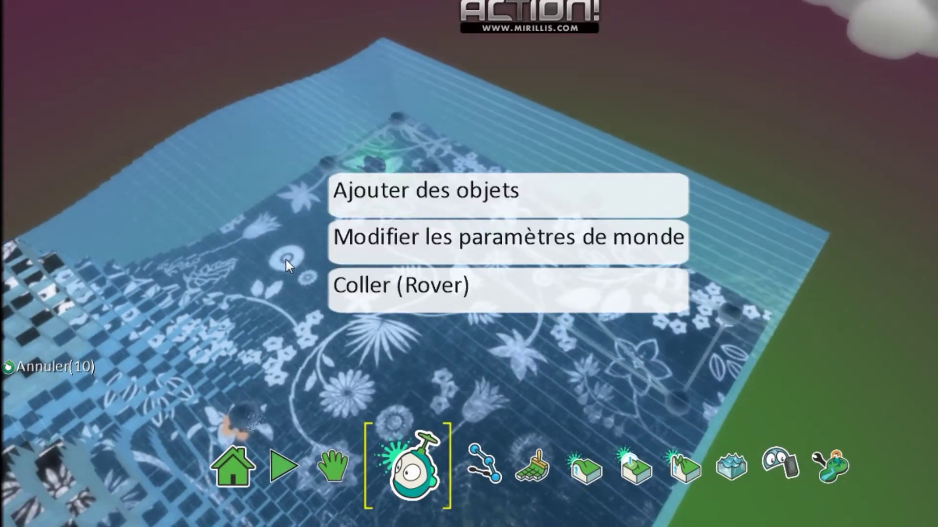
left_click(481, 197)
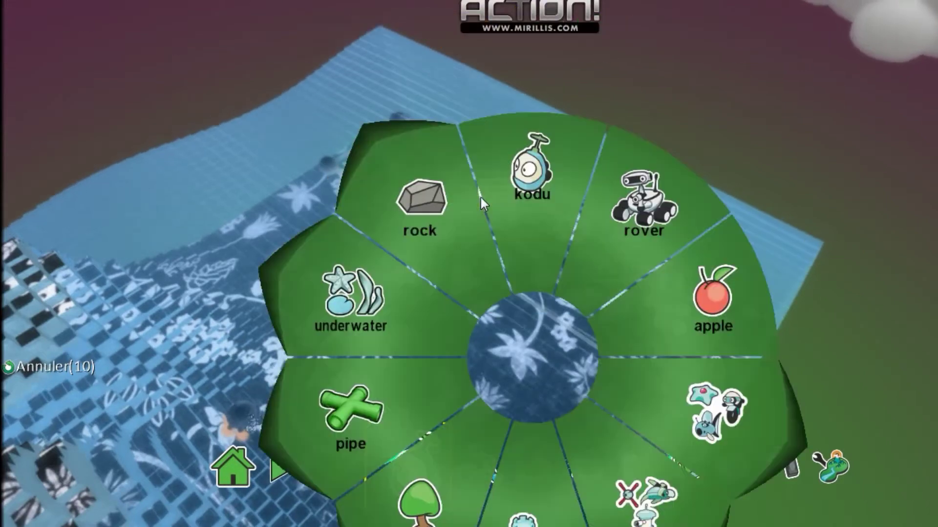
left_click(455, 142)
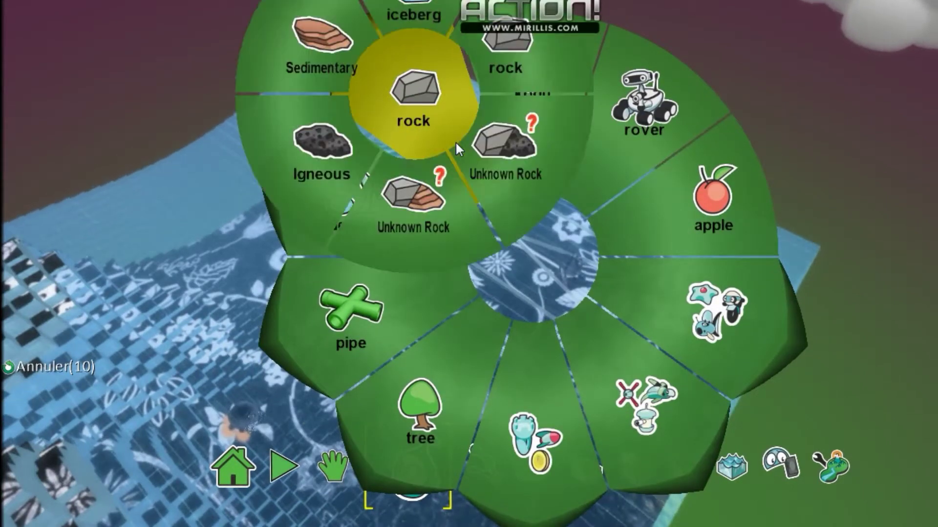
left_click(423, 75)
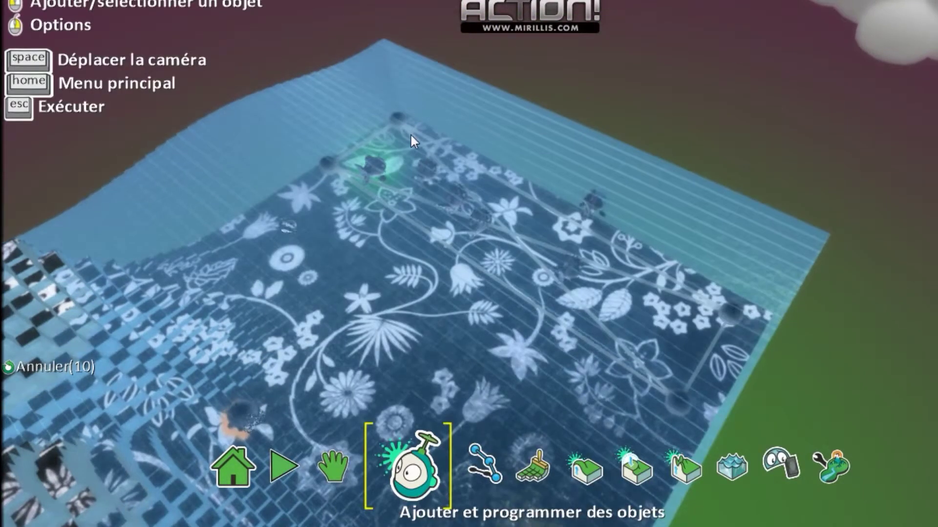
- Set the size of the new underwater rock to 3,5
right_click(289, 230)
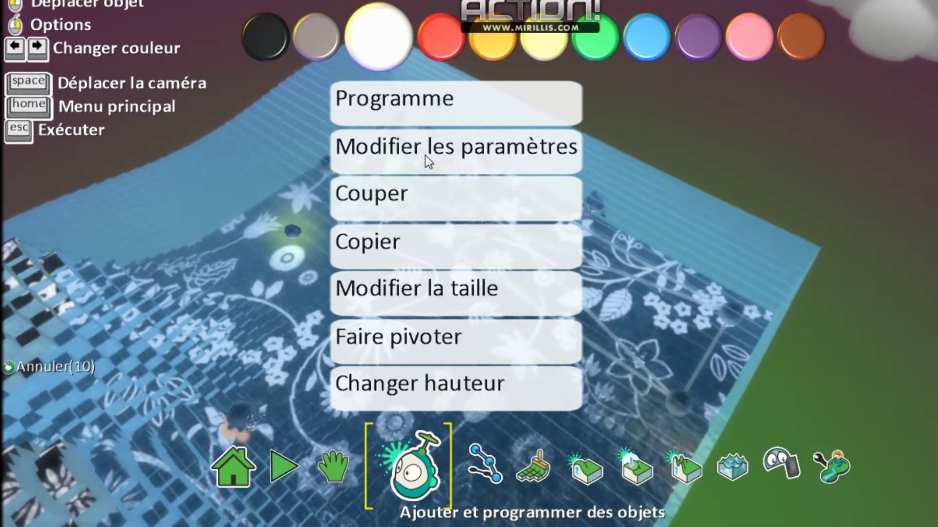
left_click(414, 281)
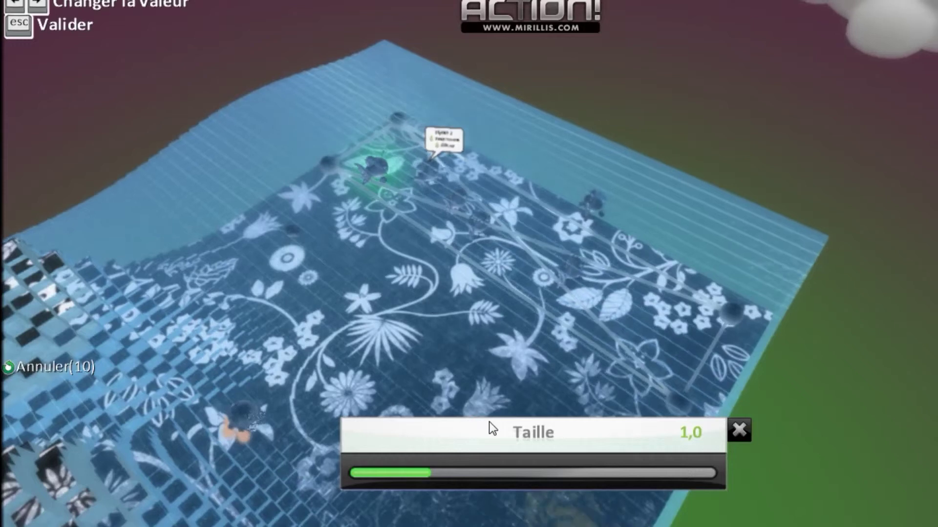
left_click_drag(526, 468, 668, 467)
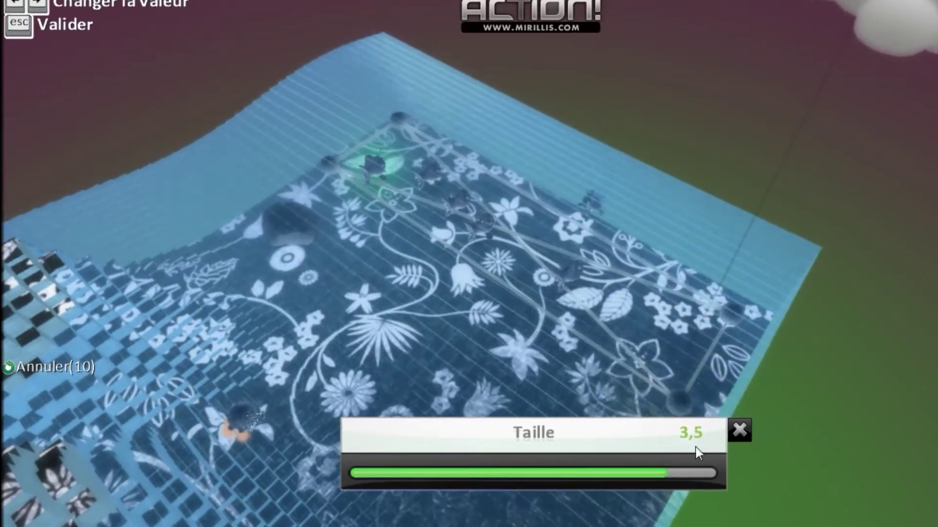
left_click(740, 430)
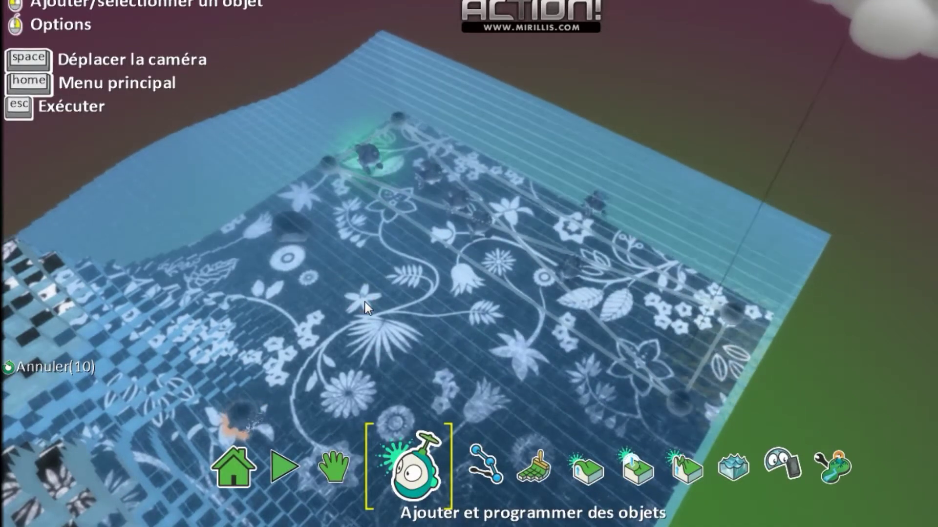
- Add a multi-bladed seagrass plant from the underwater objects on the submerged floor, near the foot of the slope
right_click(365, 301)
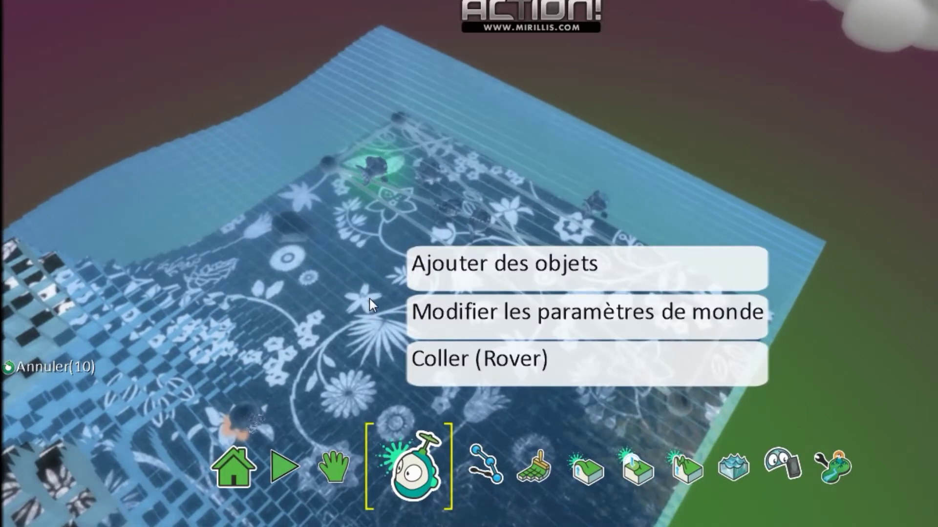
left_click(346, 330)
right_click(347, 330)
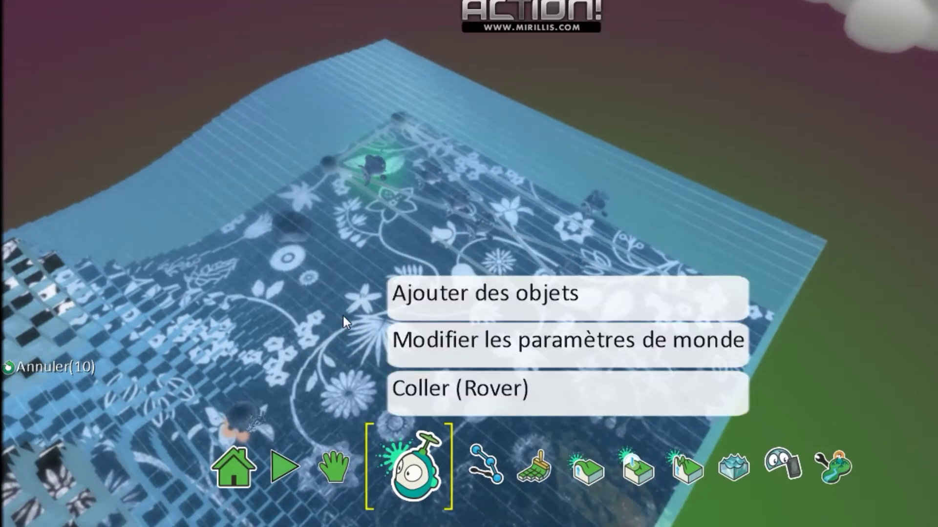
left_click(294, 346)
left_click(312, 319)
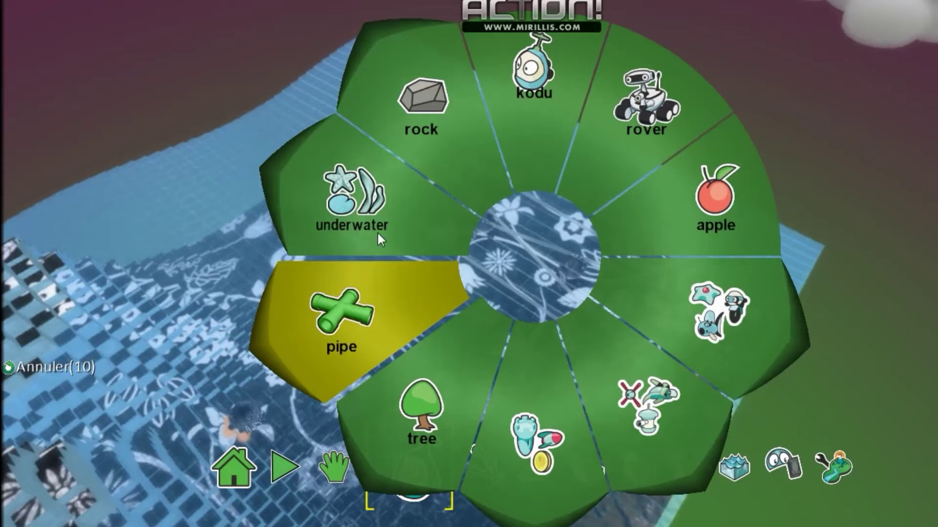
left_click(378, 232)
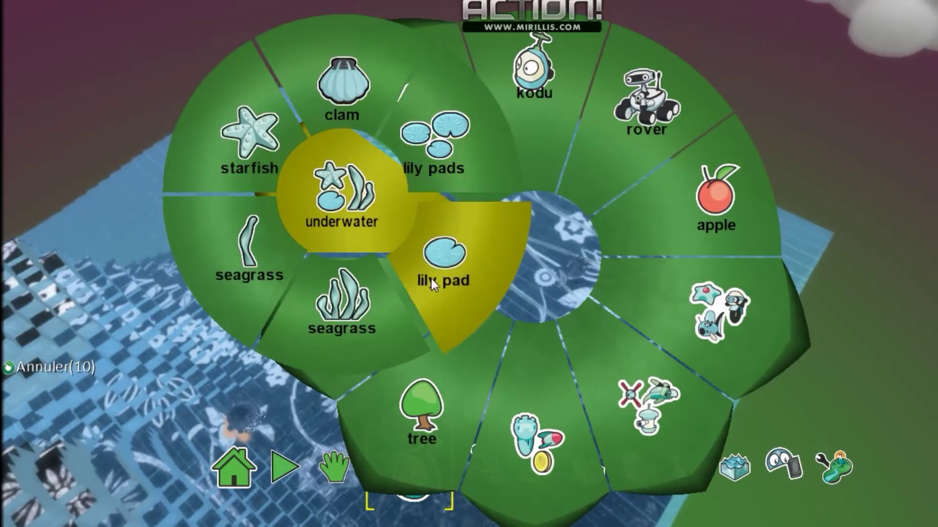
left_click(323, 299)
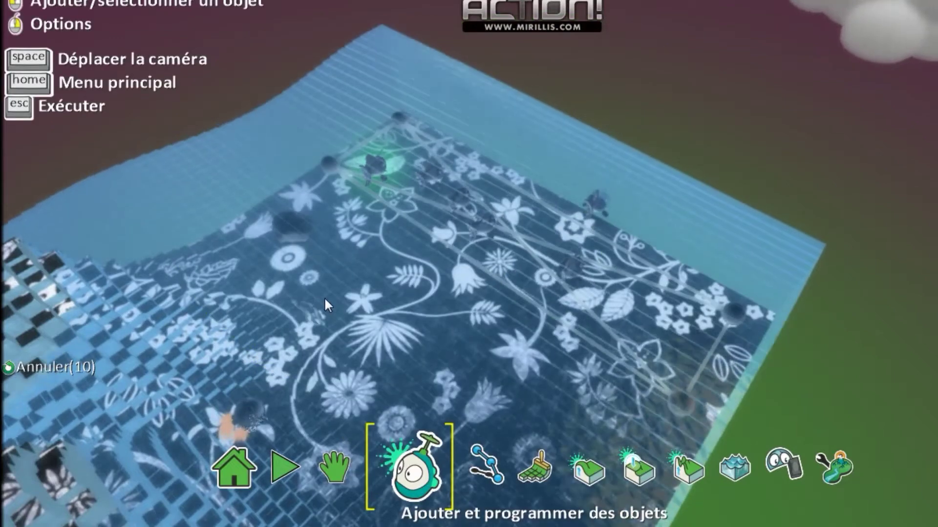
- Move the new seagrass next to the underwater rock by the round white flower and enlarge it
scroll(293, 326, "up", 2)
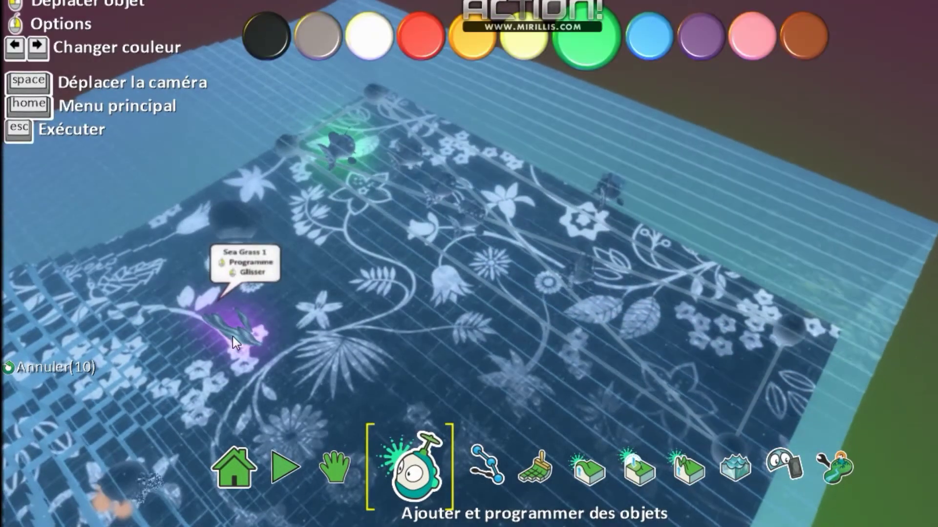
left_click_drag(233, 336, 209, 241)
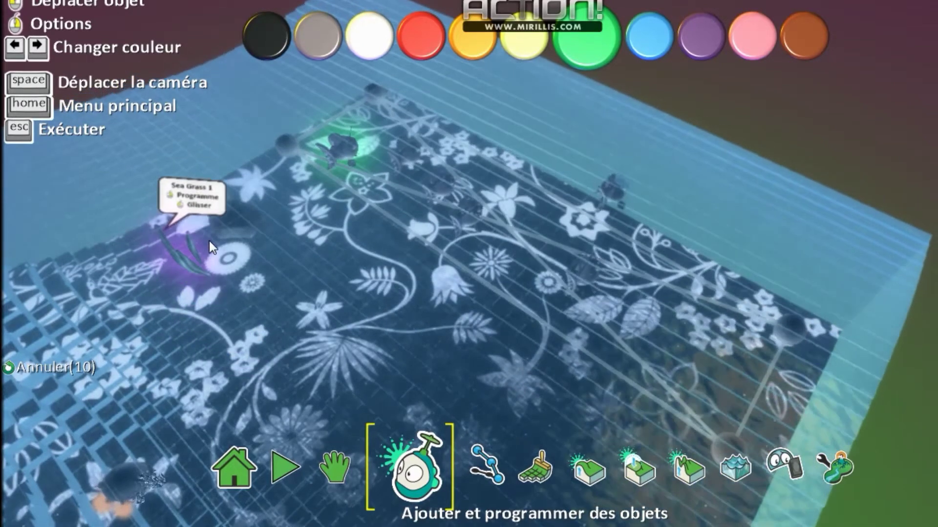
right_click(209, 239)
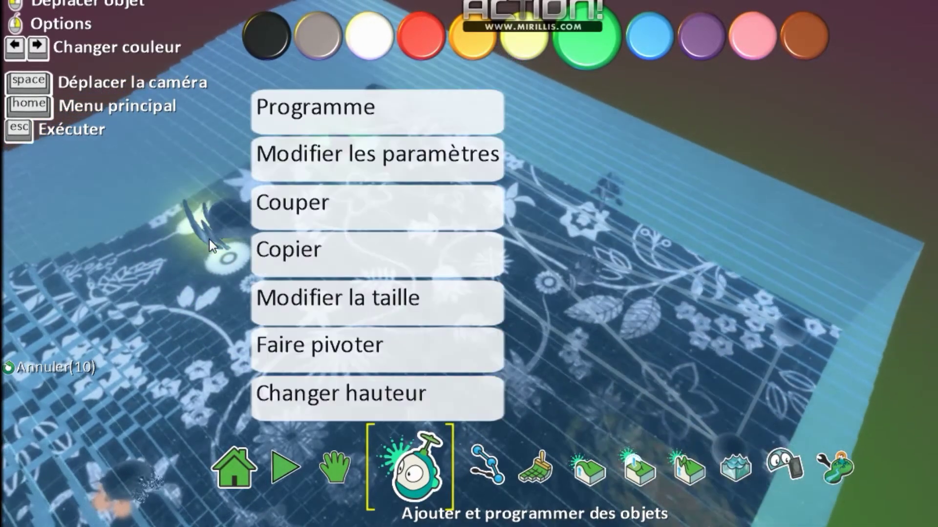
left_click(350, 305)
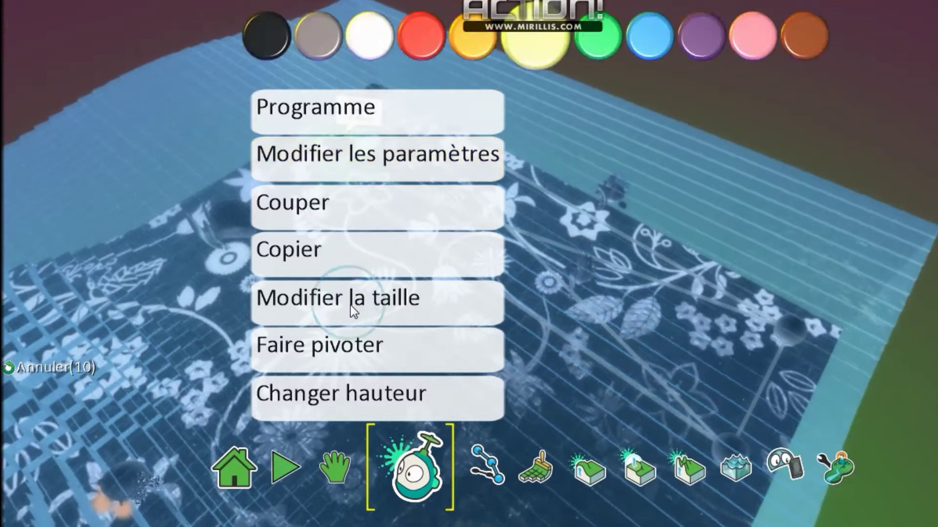
left_click_drag(483, 475, 441, 441)
key("Escape")
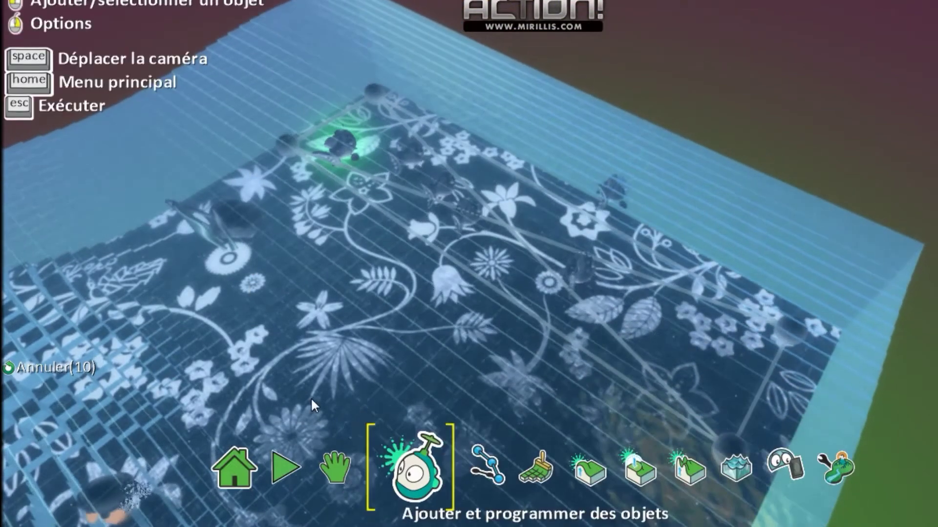
- Run the world to check the underwater scenery, return to editing and examine the whole terrain
left_click(284, 467)
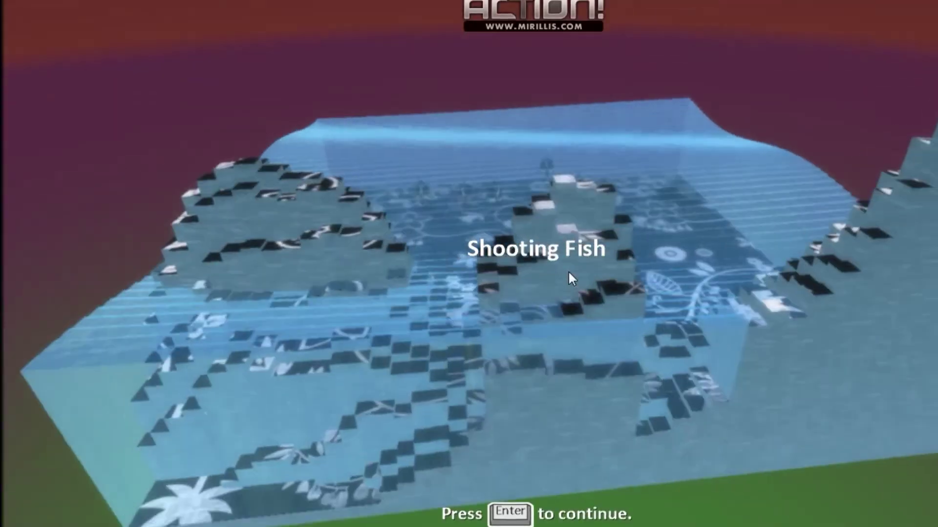
key("Return")
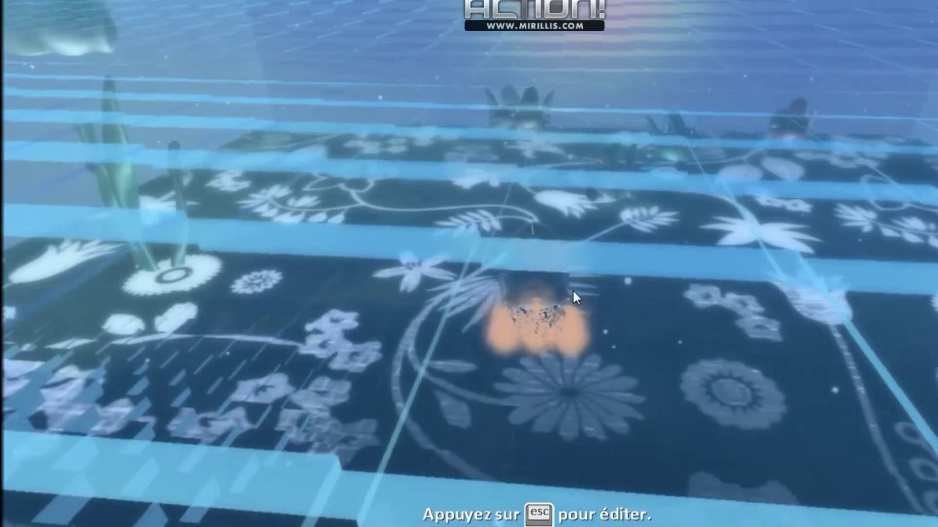
key("Escape")
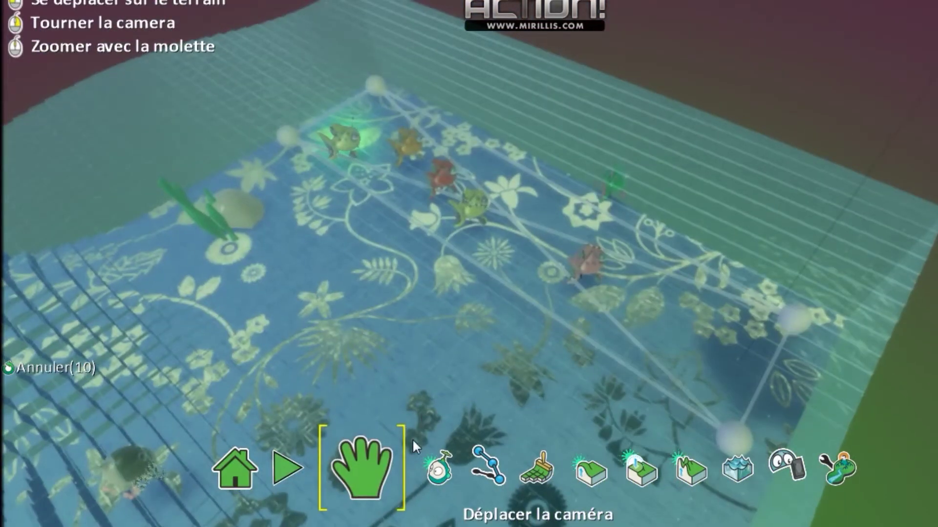
right_click_drag(405, 391, 556, 355)
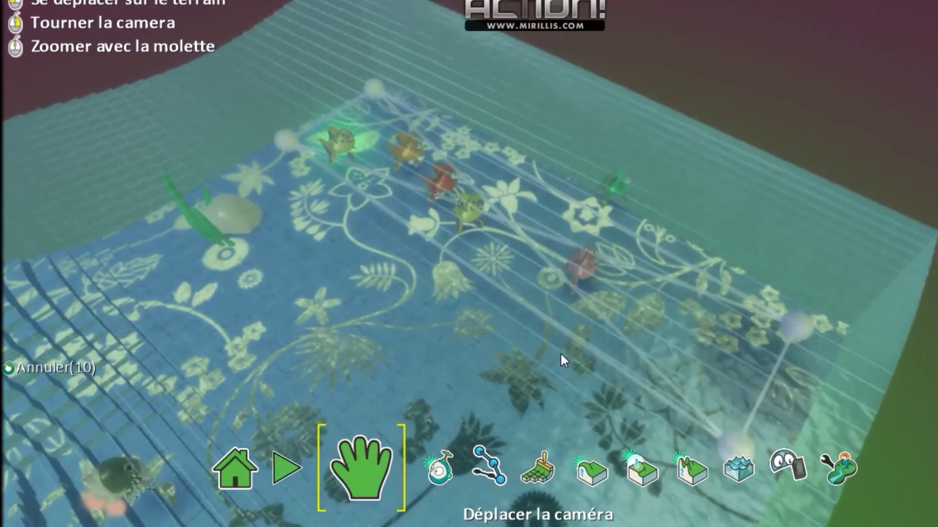
scroll(555, 352, "down", 1)
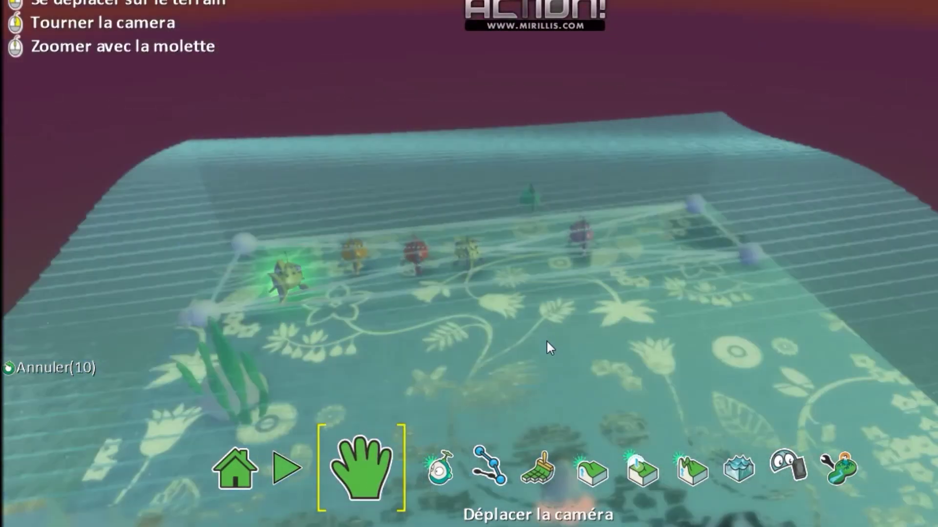
scroll(547, 352, "down", 3)
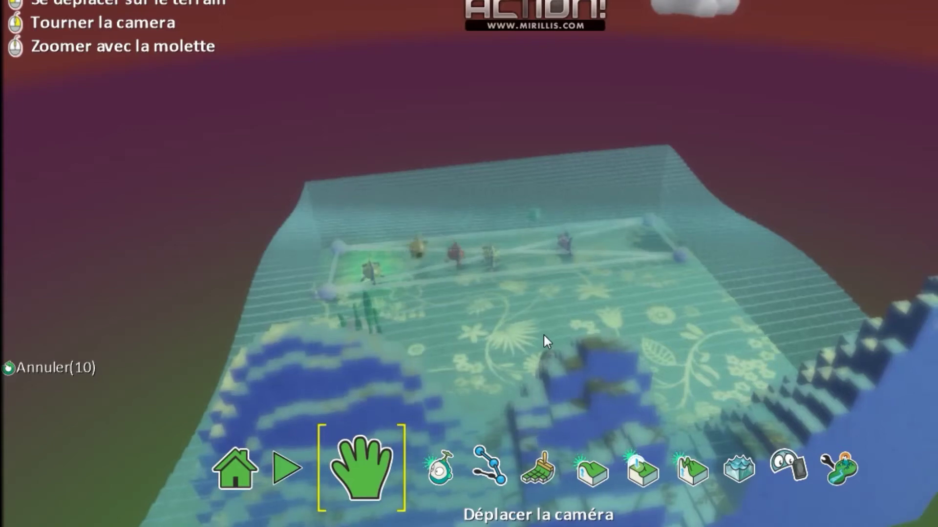
scroll(544, 340, "down", 1)
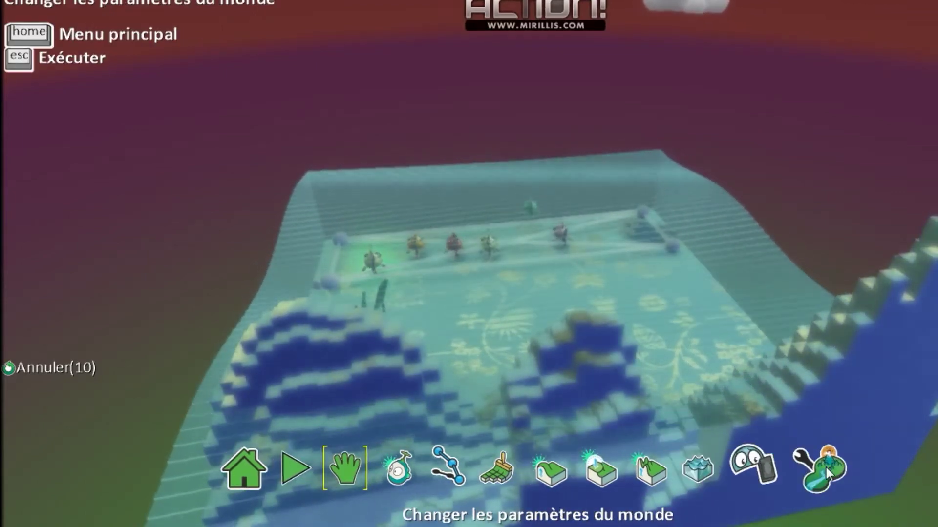
- Set the music volume to 40 in the world settings
left_click(823, 465)
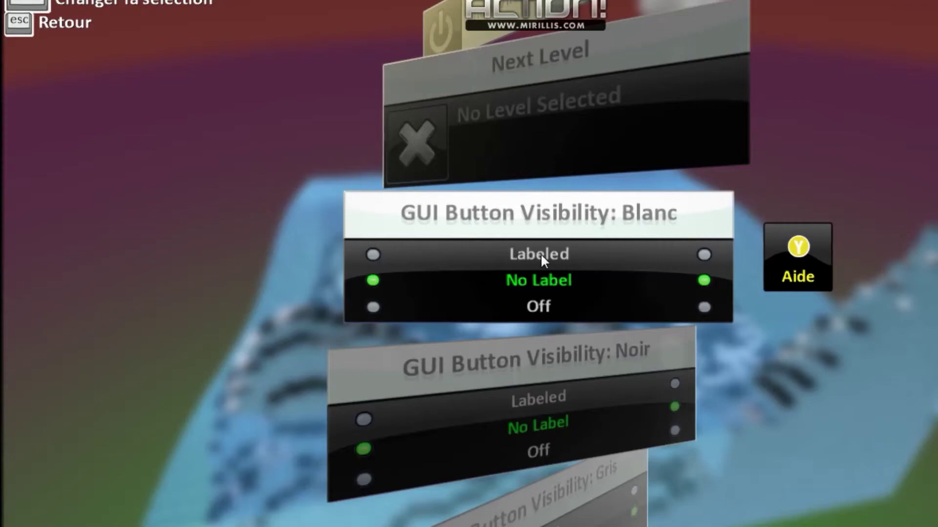
scroll(541, 253, "down", 5)
scroll(541, 255, "down", 5)
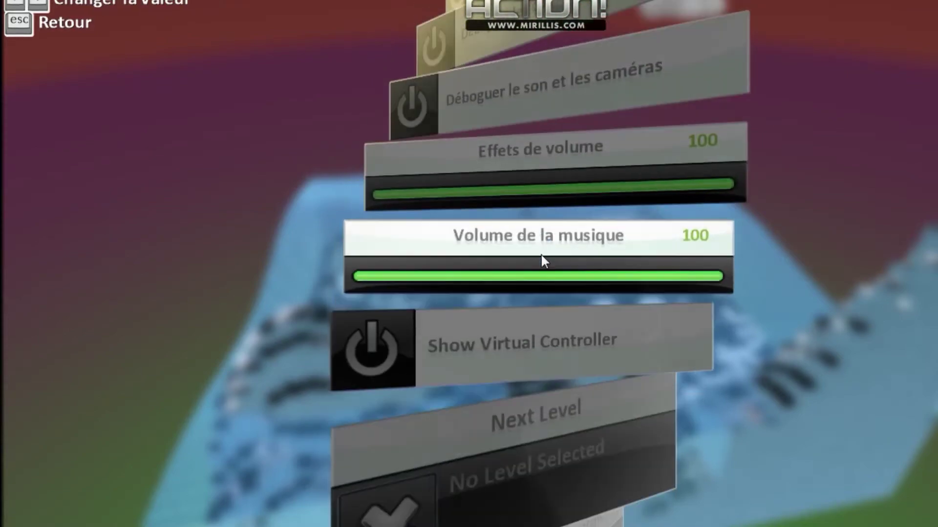
scroll(541, 255, "up", 1)
scroll(581, 346, "down", 1)
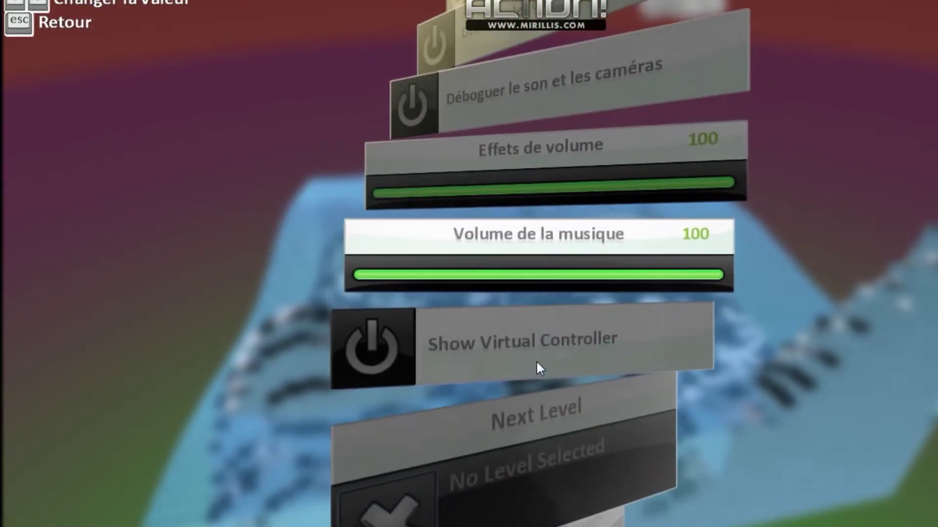
left_click_drag(541, 286, 505, 268)
- Set the water strength (Force de l'eau) to 0 in the world settings
scroll(508, 267, "up", 5)
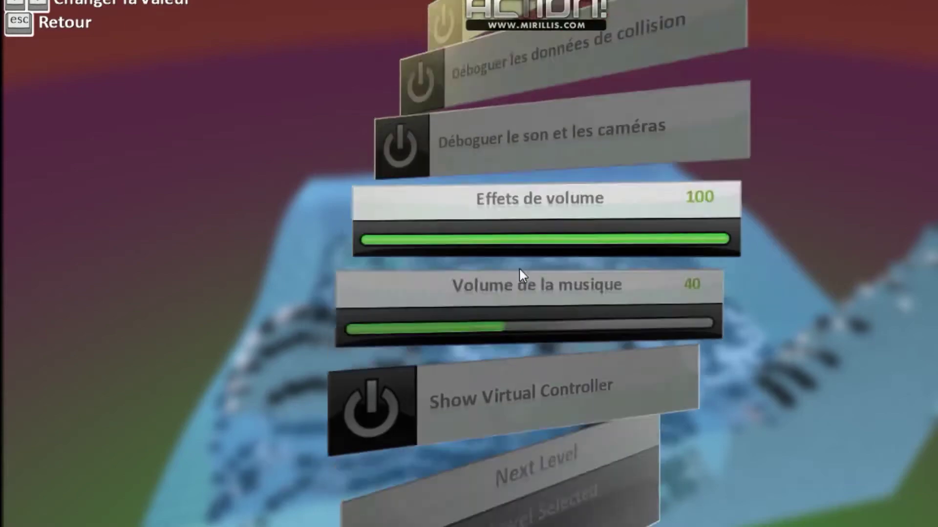
scroll(514, 265, "up", 2)
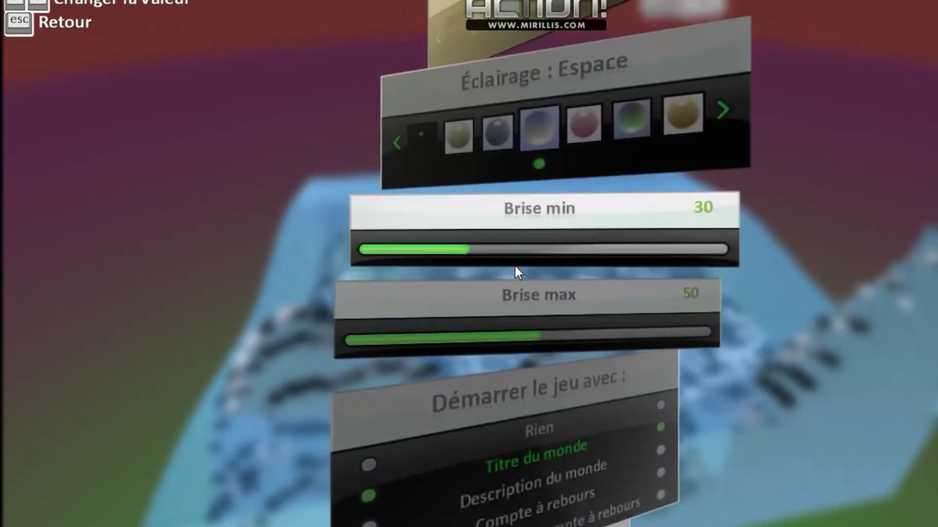
scroll(517, 320, "up", 2)
scroll(517, 326, "up", 2)
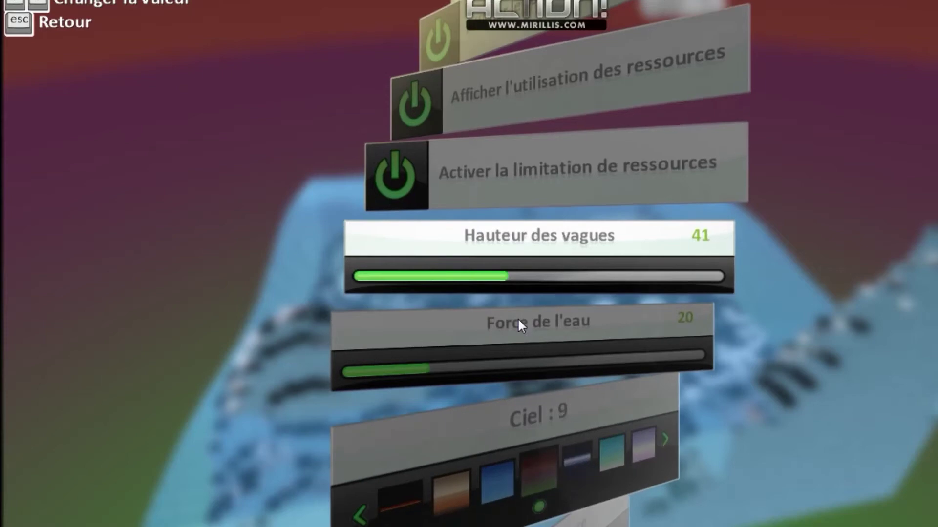
scroll(390, 372, "down", 1)
left_click(366, 276)
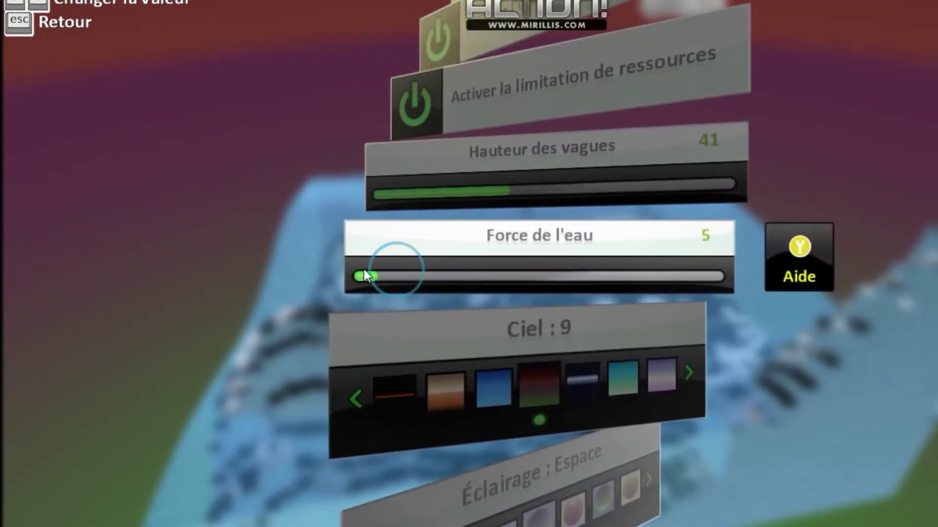
- Try a wave height (Hauteur des vagues) of 100 and return to the terrain
left_click(485, 165)
left_click_drag(509, 277, 746, 272)
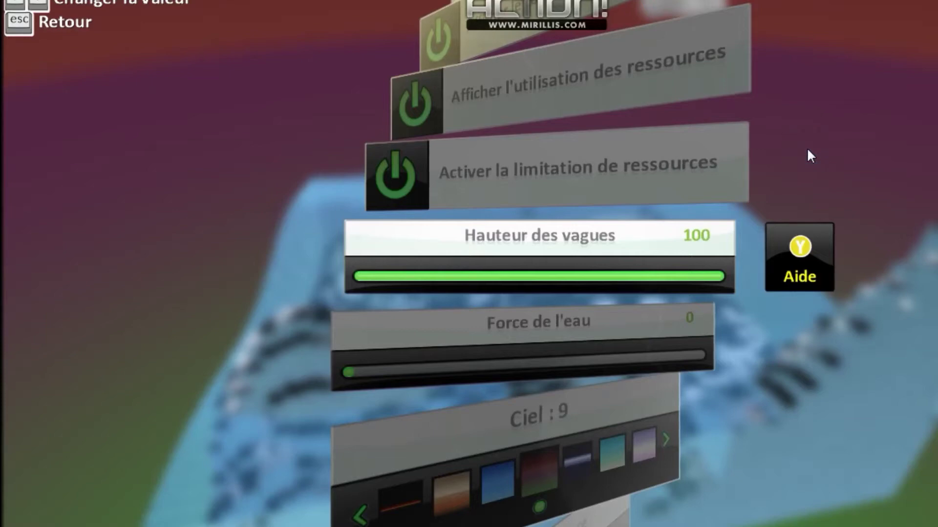
key("Escape")
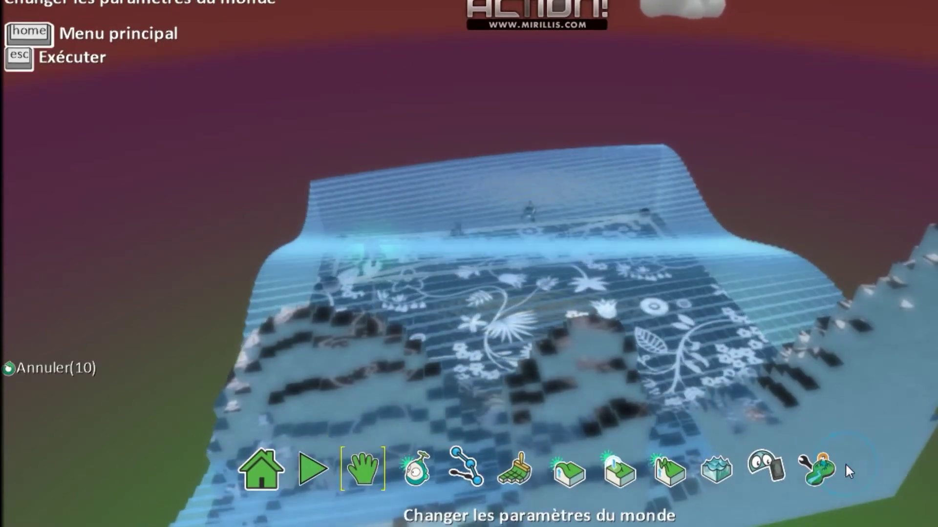
- Try a wave height of 3 and settle on 12 in the world settings, returning to the terrain
left_click(845, 464)
left_click_drag(533, 278, 367, 274)
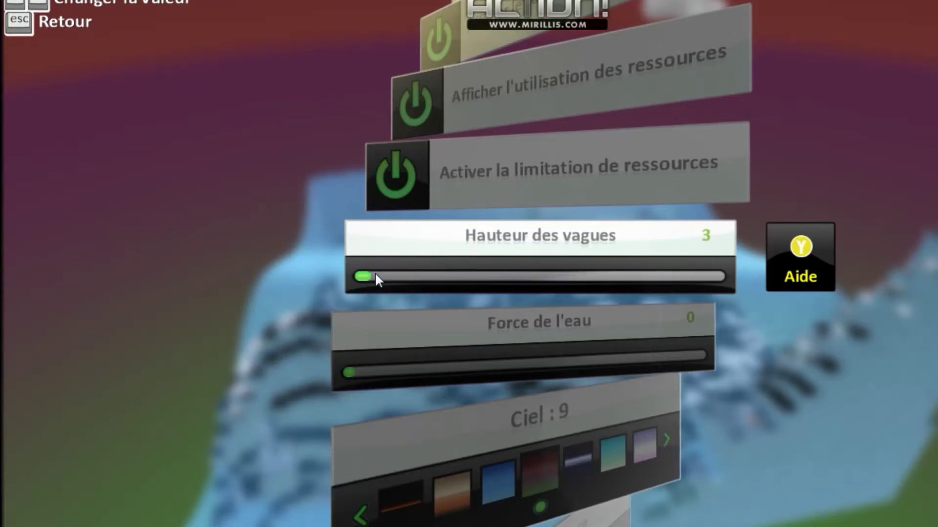
key("Escape")
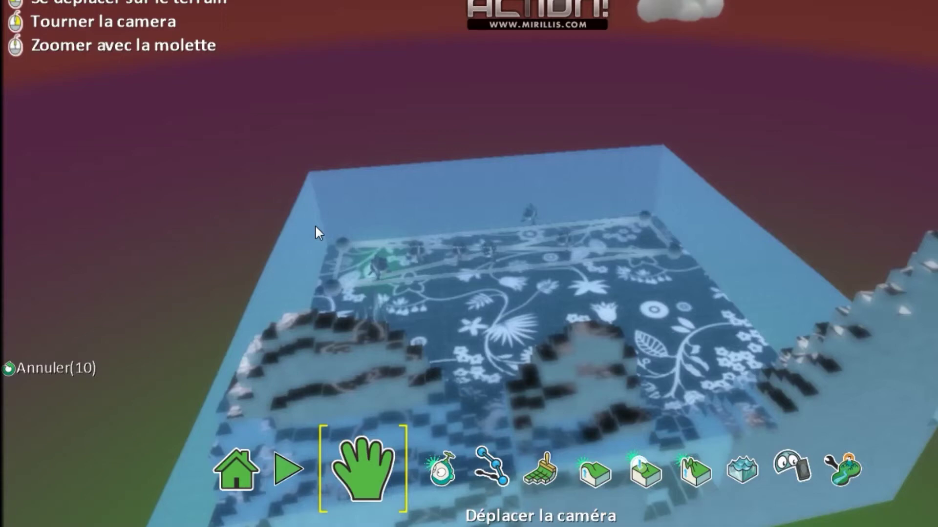
left_click(833, 465)
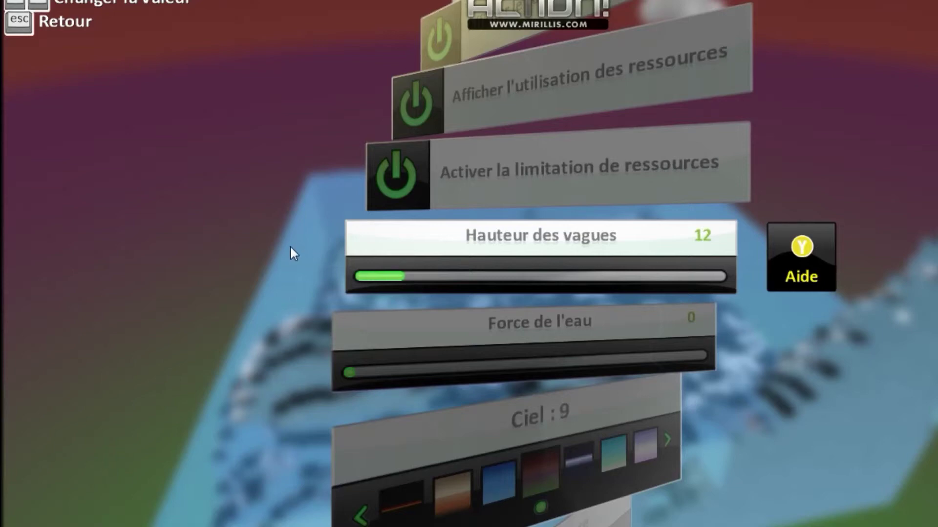
key("Escape")
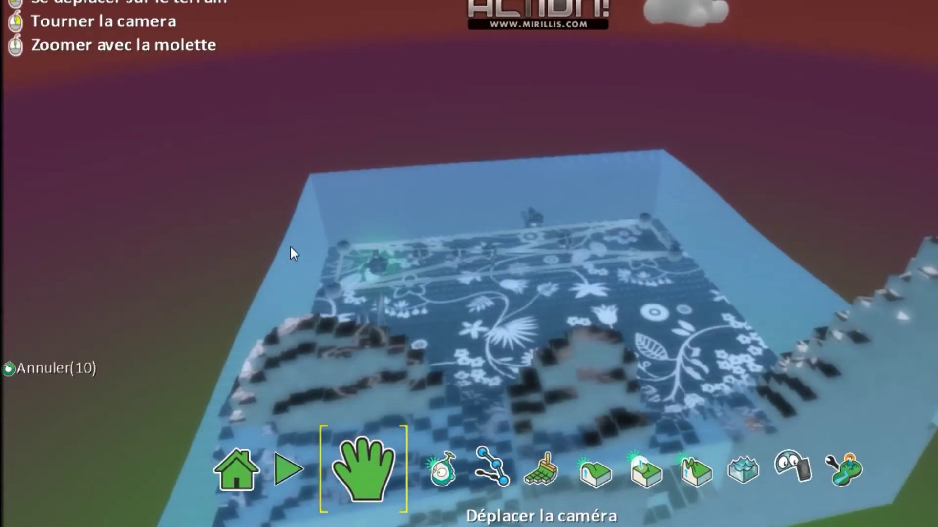
- Smooth the middle hill in the foreground and lower its terrain below the water surface
left_click_drag(579, 393, 560, 369)
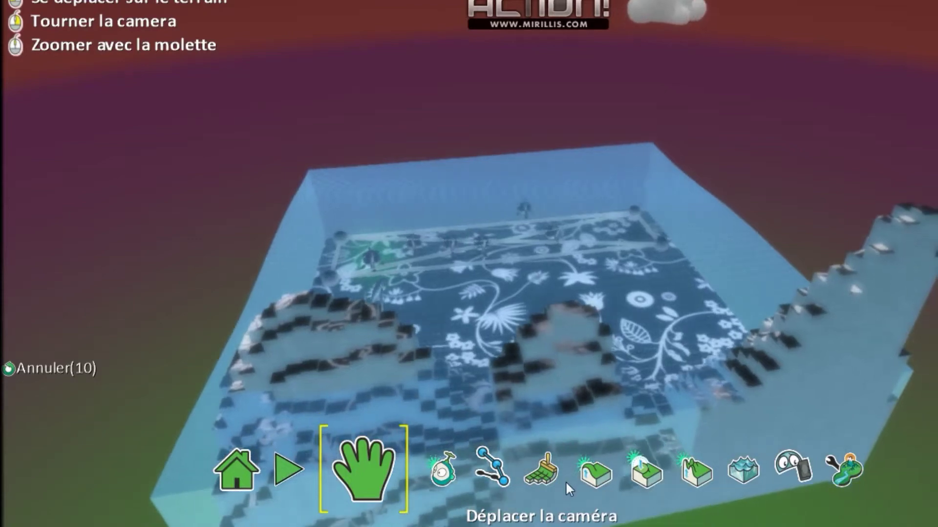
left_click(640, 474)
mouse_move(561, 350)
left_mouse_down()
mouse_move(549, 391)
mouse_move(570, 400)
mouse_move(562, 366)
left_mouse_up()
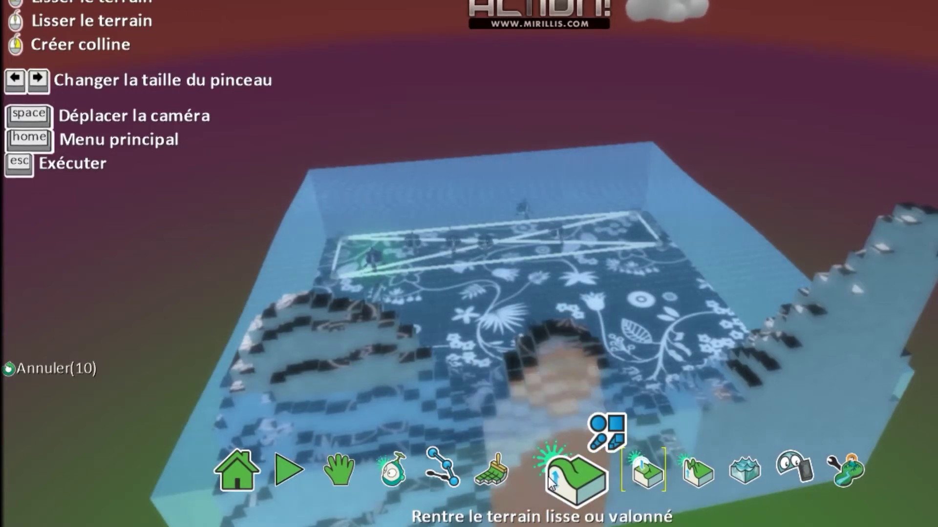
left_click(564, 477)
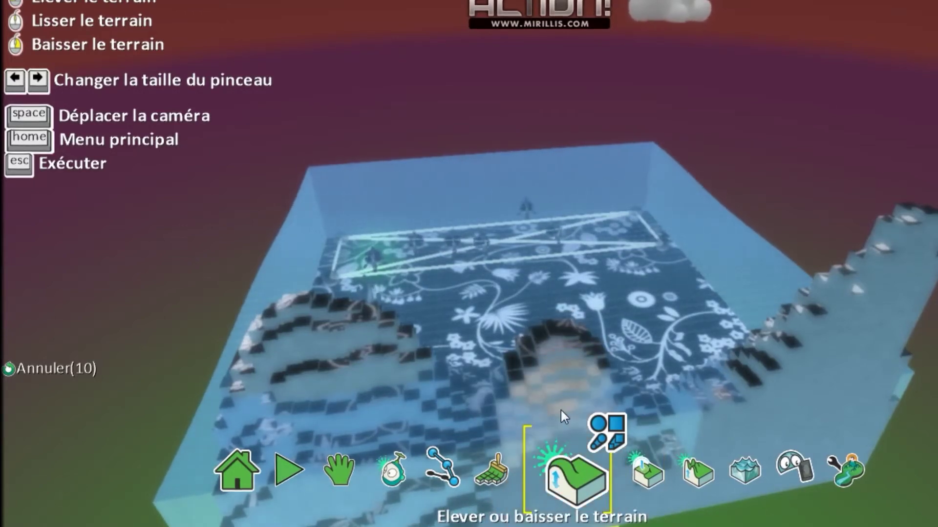
right_click(551, 379)
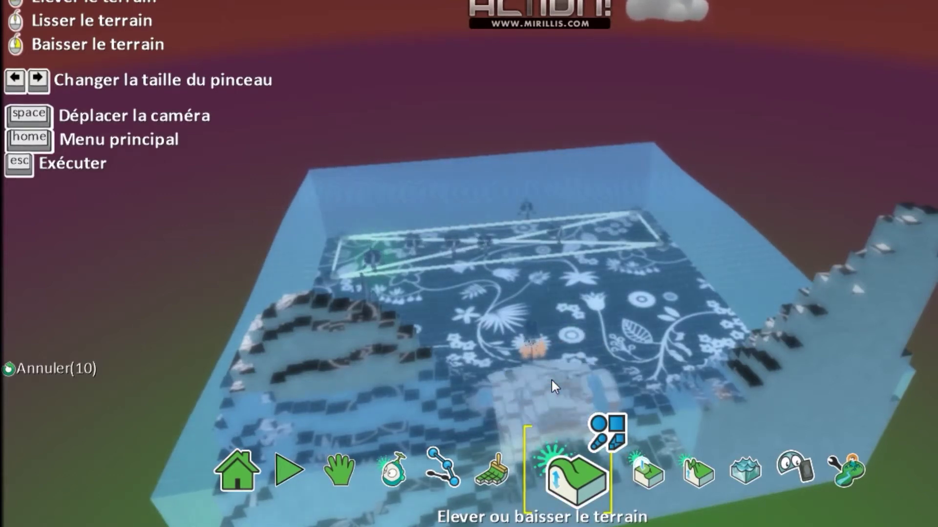
- Run the Shooting Fish world past its title screen, test the gameplay and return to the editor
left_click(276, 472)
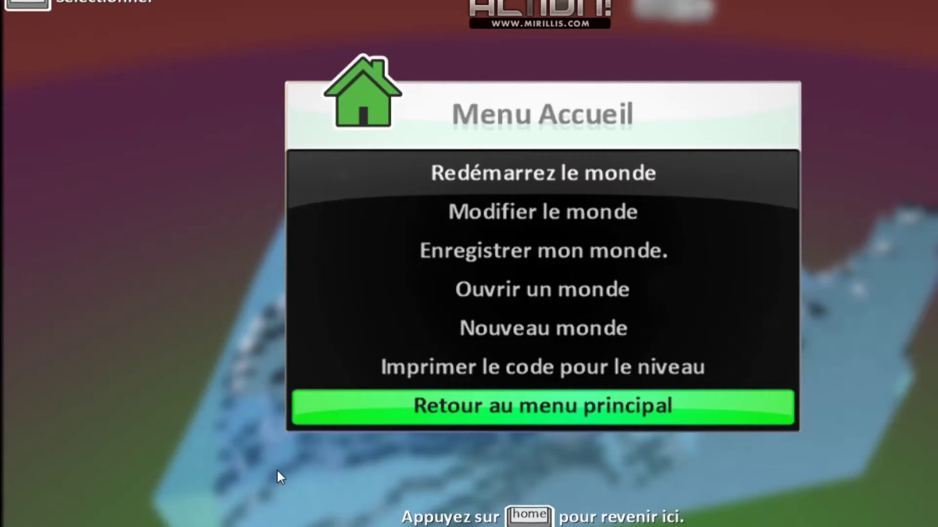
key("Escape")
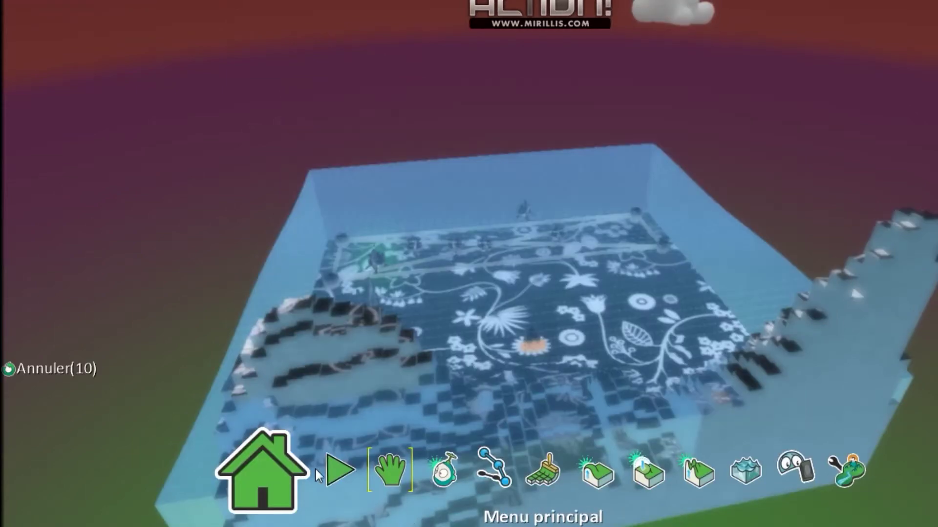
left_click(344, 471)
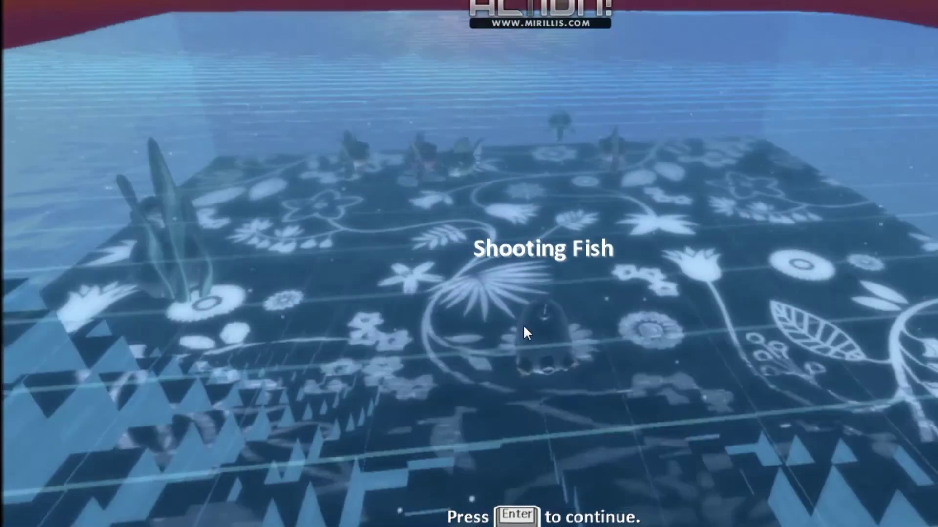
key("Return")
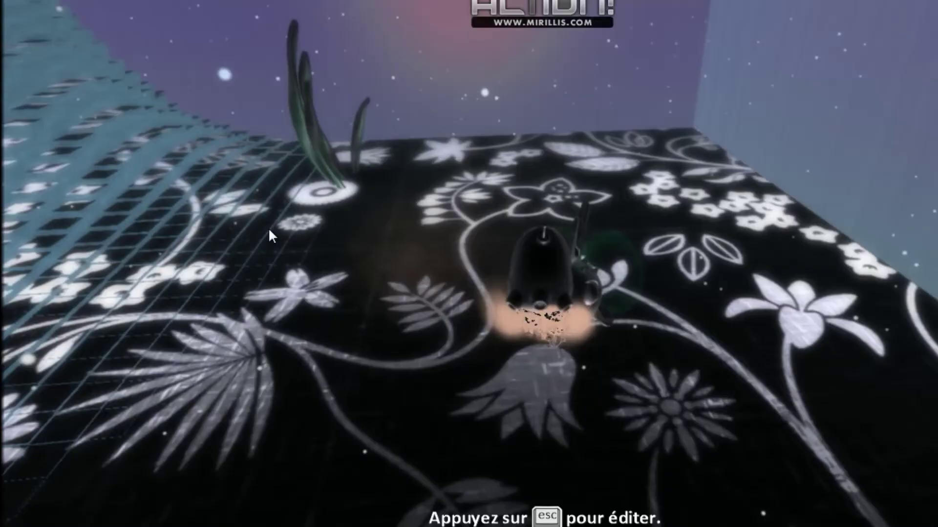
key("Escape")
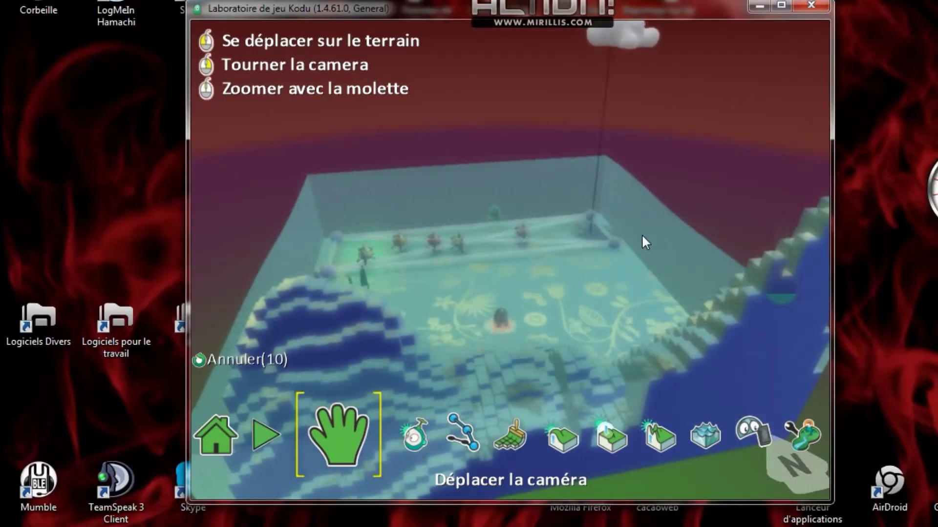
- Run the world again, steer Kodu around the underwater floor towards the fish and return to the editor
key("Escape")
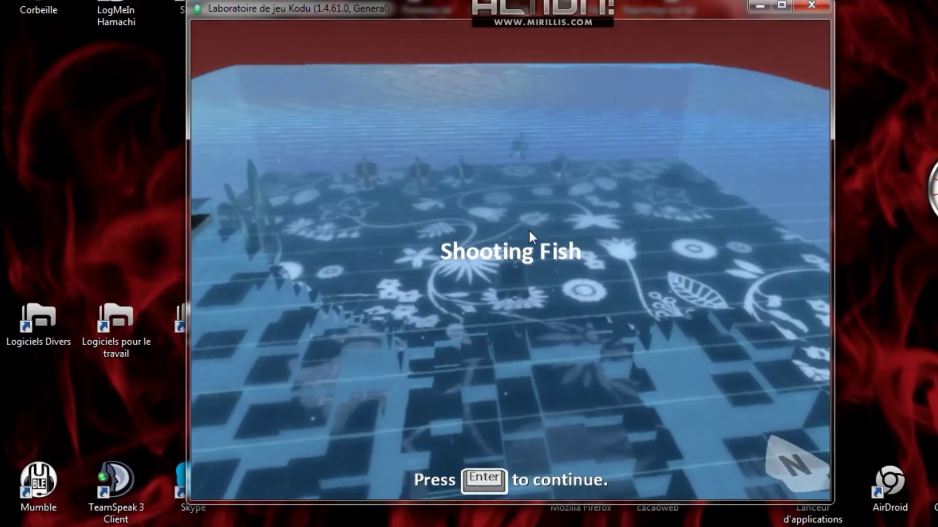
key("Return")
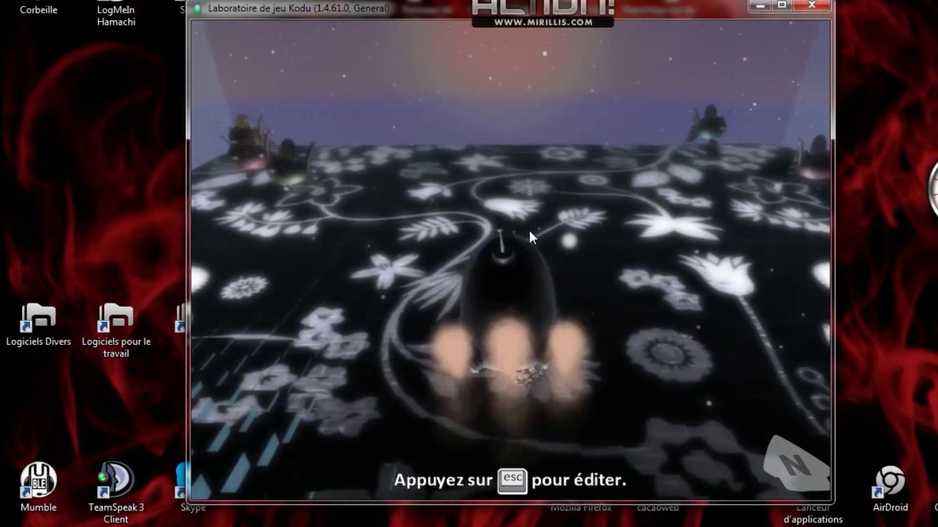
key("Up")
key("Left")
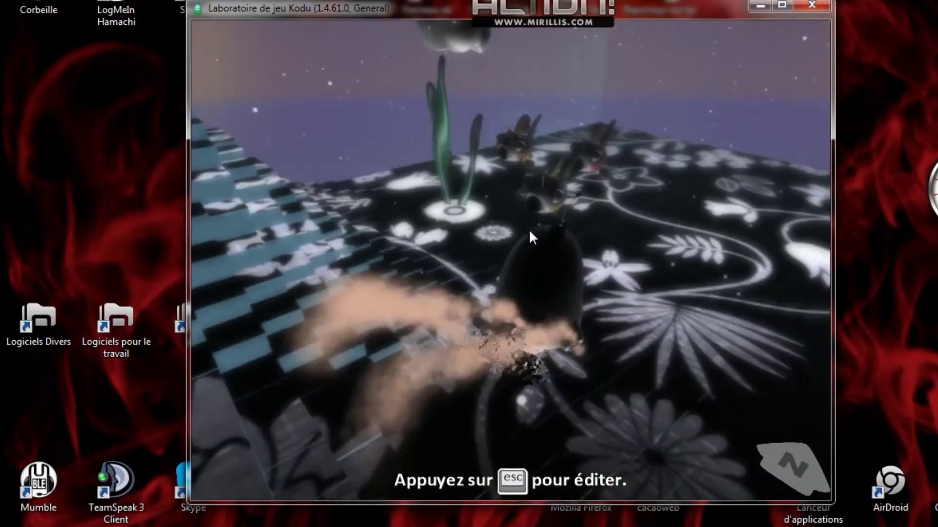
key("Up")
key("Right")
key("Left")
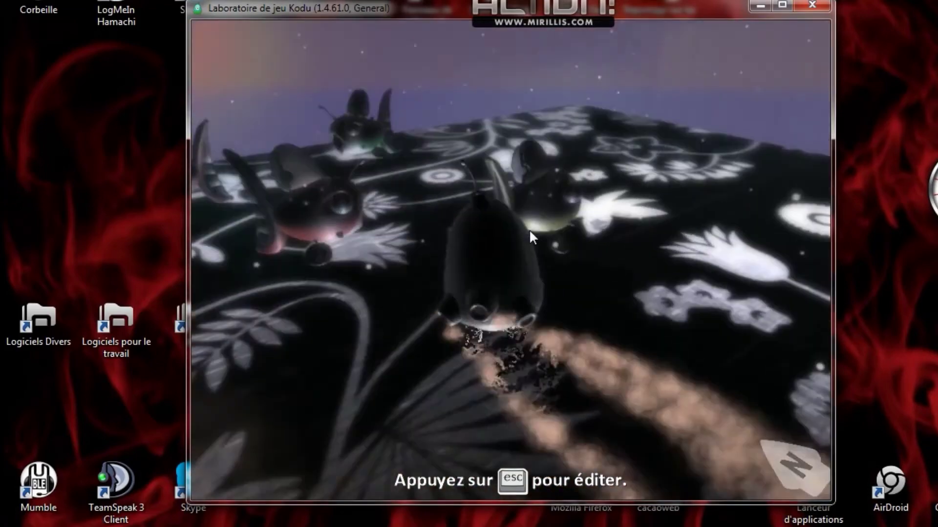
key("Up")
key("Right")
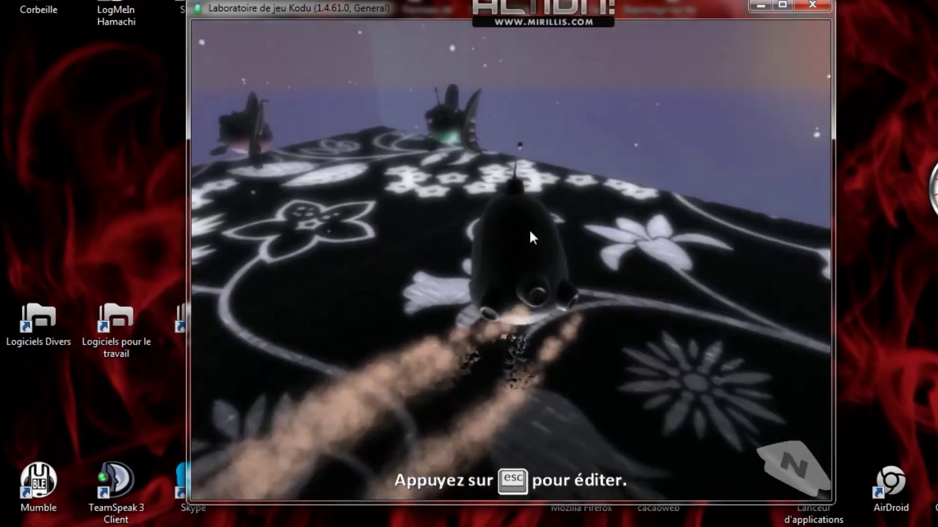
key("Up")
key("Right")
key("Left")
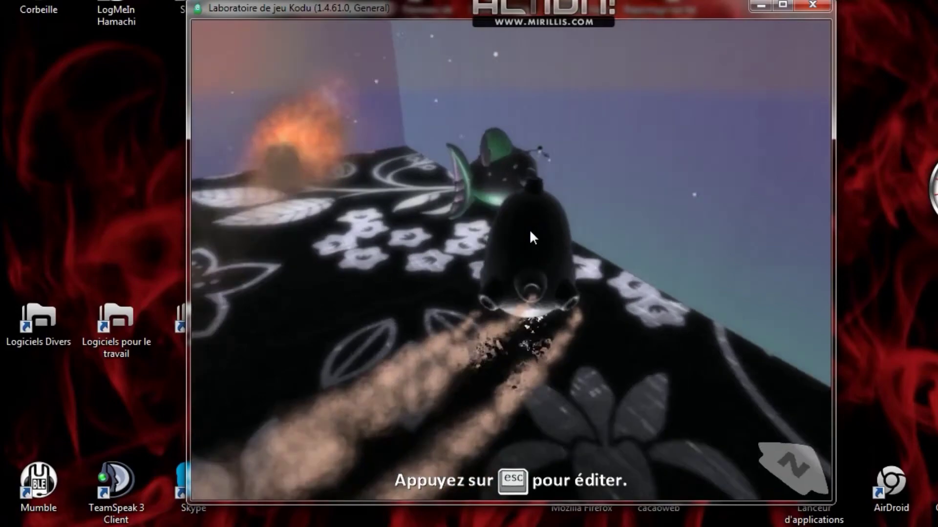
key("Up")
key("Right")
key("Left")
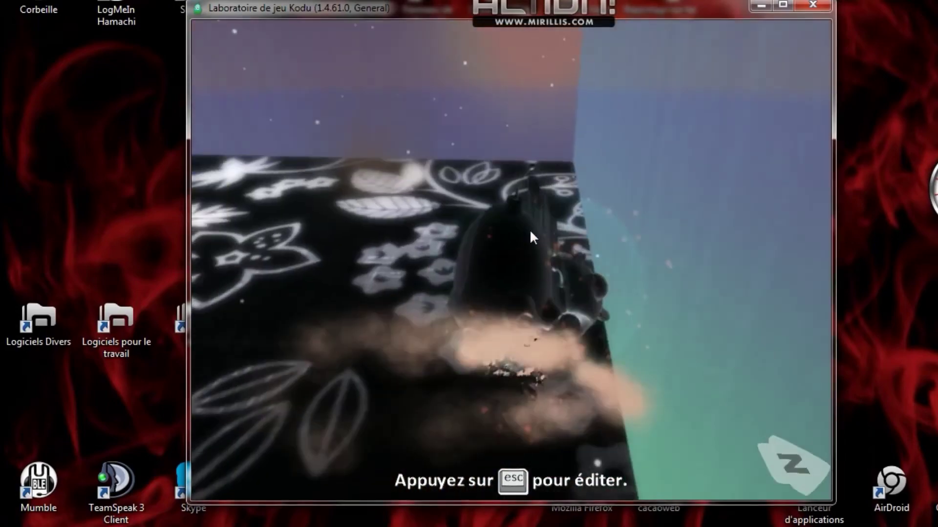
key("Up")
key("Left")
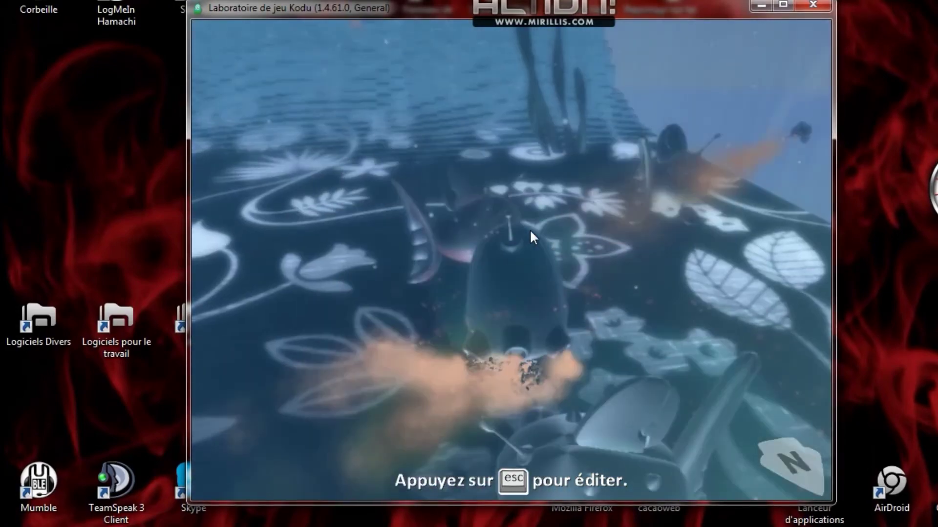
key("Right")
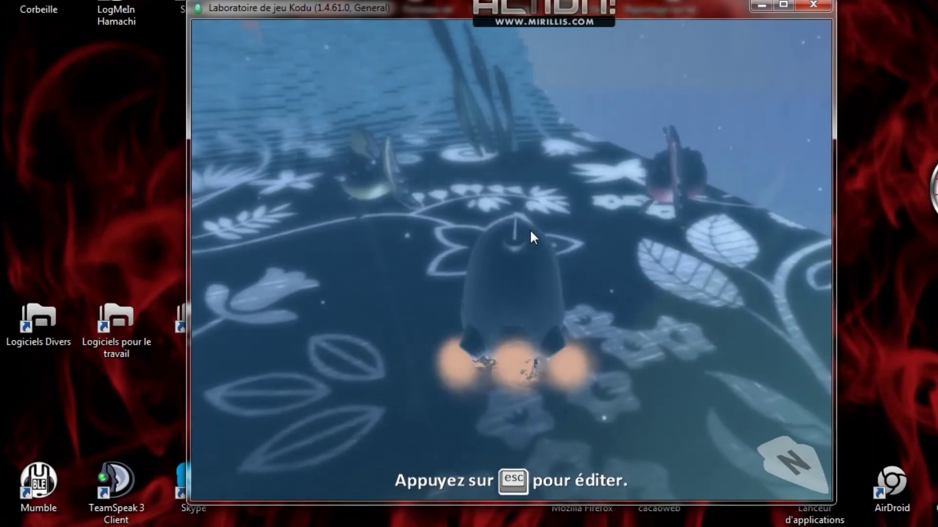
key("Escape")
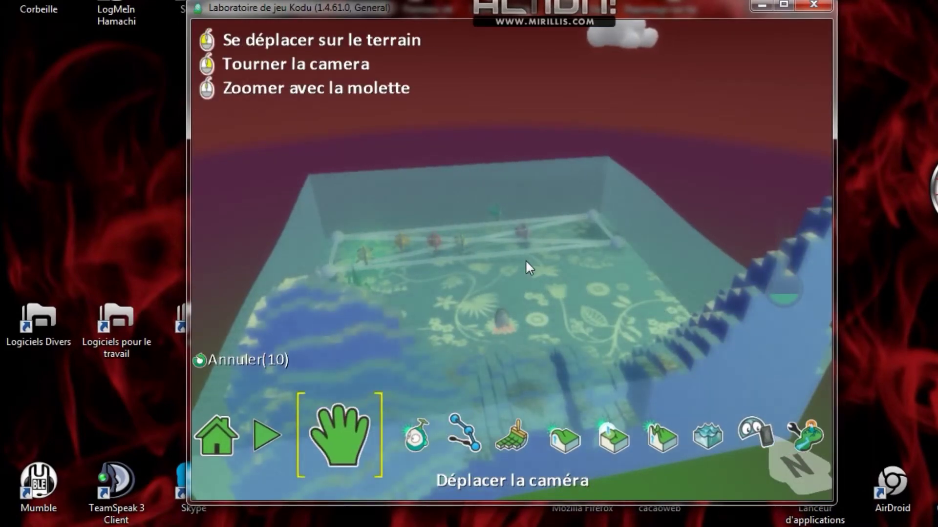
- Start saving the world, replace the creator name with the author's nickname and centre the description text
left_click(228, 436)
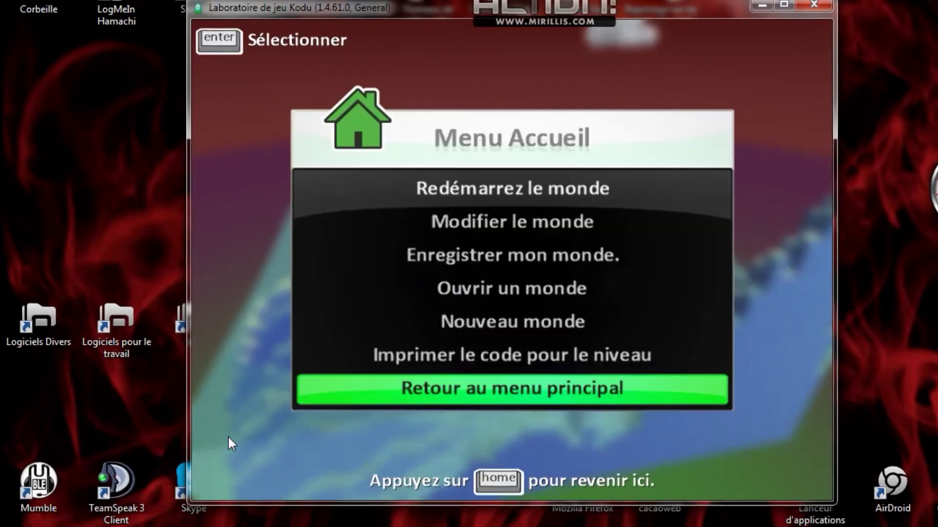
left_click(573, 254)
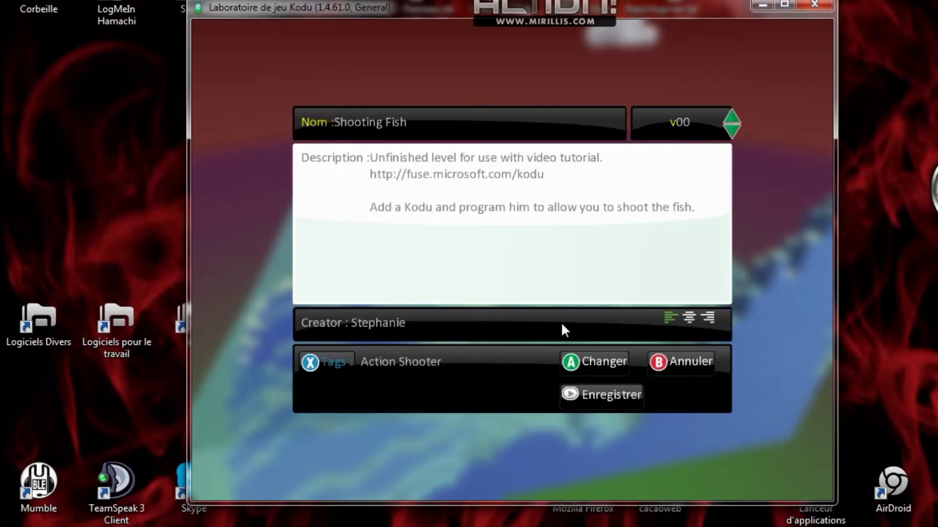
left_click(689, 318)
left_click(670, 318)
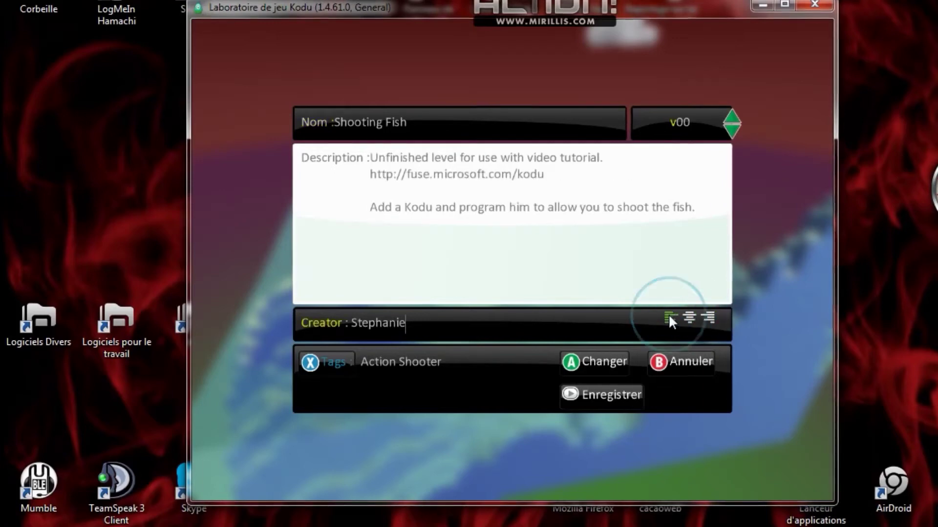
key("BackSpace")
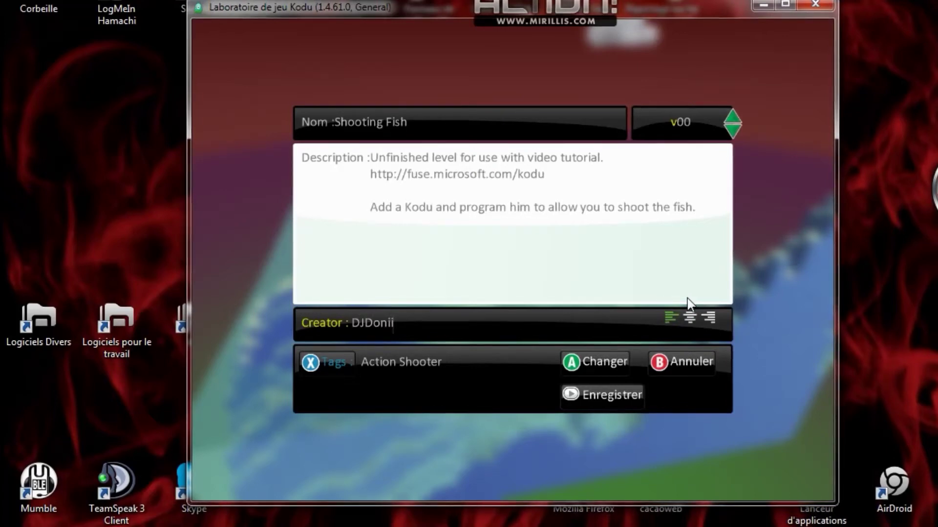
type("ameur")
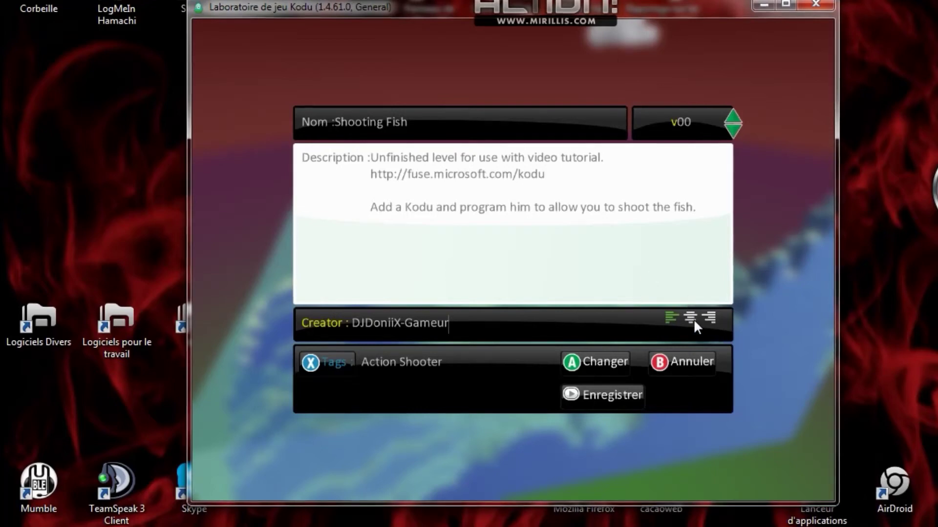
left_click(690, 317)
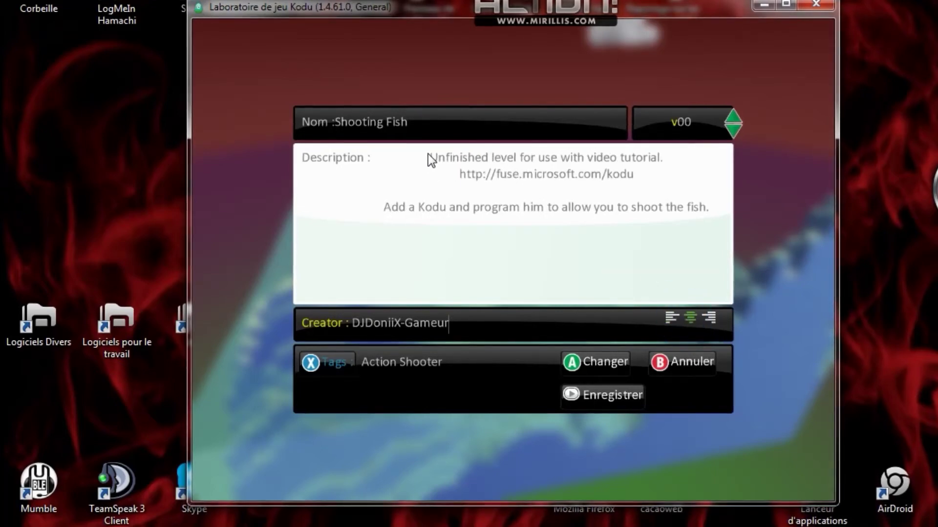
- Replace the description with "Bienvenue dans ce monde impittoyable. Les régles sont simples. Tuez tout les poissons pour arriver au monde suivant ! Bonne chance !!", sign it and save
left_click(719, 207)
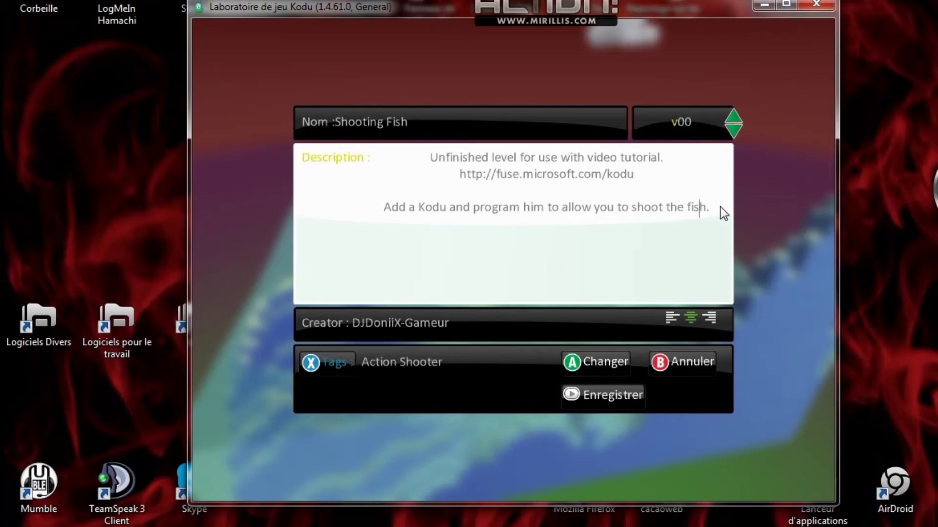
key("BackSpace")
key("BackSpace")
key("BackSpace")
key("BackSpace")
key("BackSpace")
key("BackSpace")
key("BackSpace")
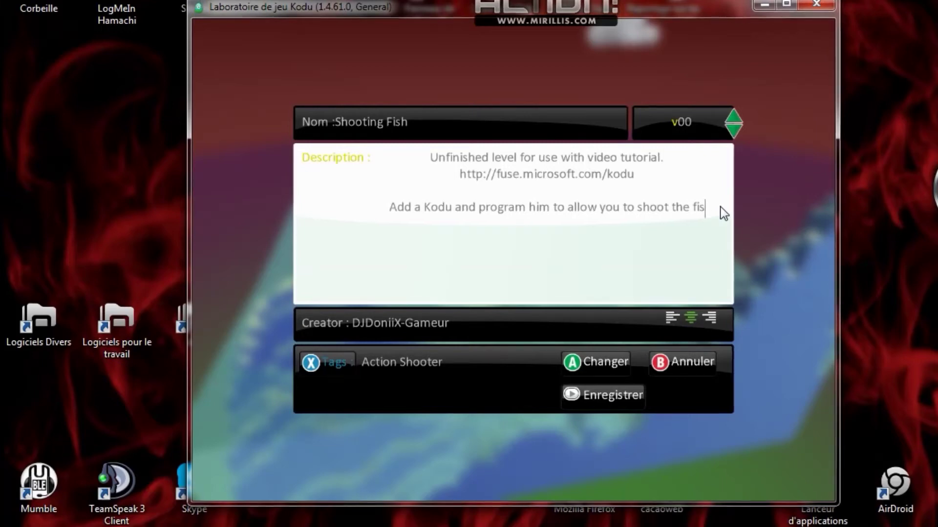
key("BackSpace")
key("BackSpace")
key("BackSpace")
key("BackSpace")
key("BackSpace")
key("BackSpace")
key("BackSpace")
key("BackSpace")
key("BackSpace")
key("BackSpace")
key("BackSpace")
key("BackSpace")
key("BackSpace")
key("BackSpace")
key("BackSpace")
key("BackSpace")
key("BackSpace")
key("BackSpace")
key("BackSpace")
key("BackSpace")
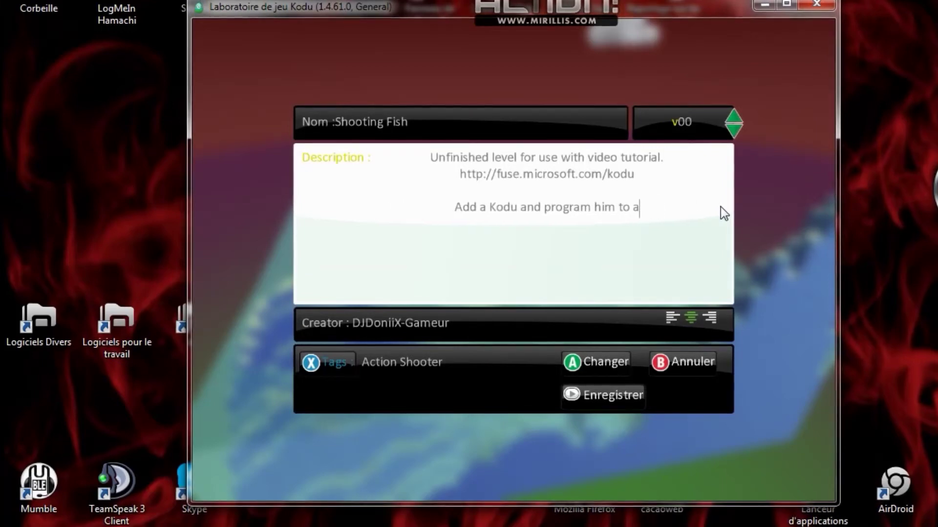
key("BackSpace")
key("BackSpace")
key("BackSpace")
key("BackSpace")
key("BackSpace")
key("BackSpace")
key("BackSpace")
key("BackSpace")
key("BackSpace")
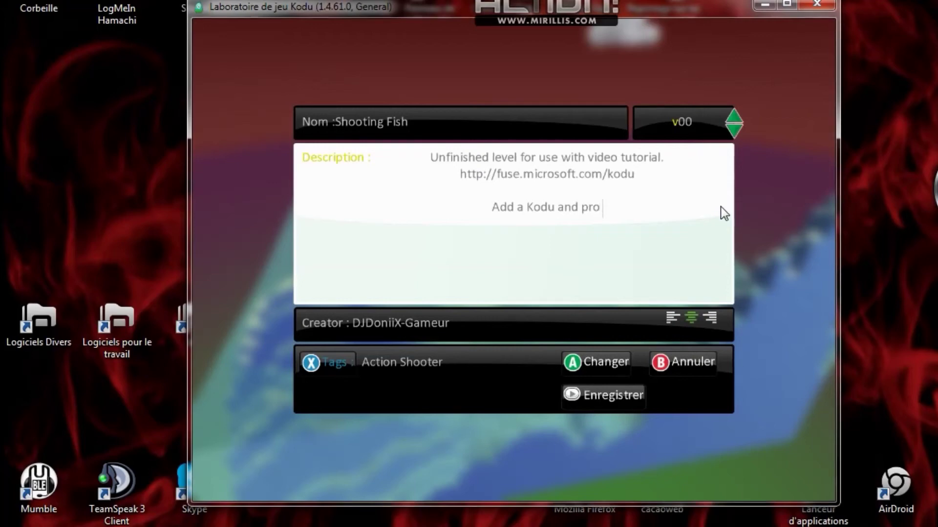
key("BackSpace")
key("BackSpace")
key("BackSpace")
key("BackSpace")
key("BackSpace")
key("BackSpace")
key("BackSpace")
key("BackSpace")
key("BackSpace")
key("BackSpace")
key("BackSpace")
key("BackSpace")
key("BackSpace")
key("BackSpace")
key("BackSpace")
key("BackSpace")
key("BackSpace")
key("BackSpace")
key("BackSpace")
key("BackSpace")
key("BackSpace")
key("BackSpace")
key("BackSpace")
key("BackSpace")
key("BackSpace")
key("BackSpace")
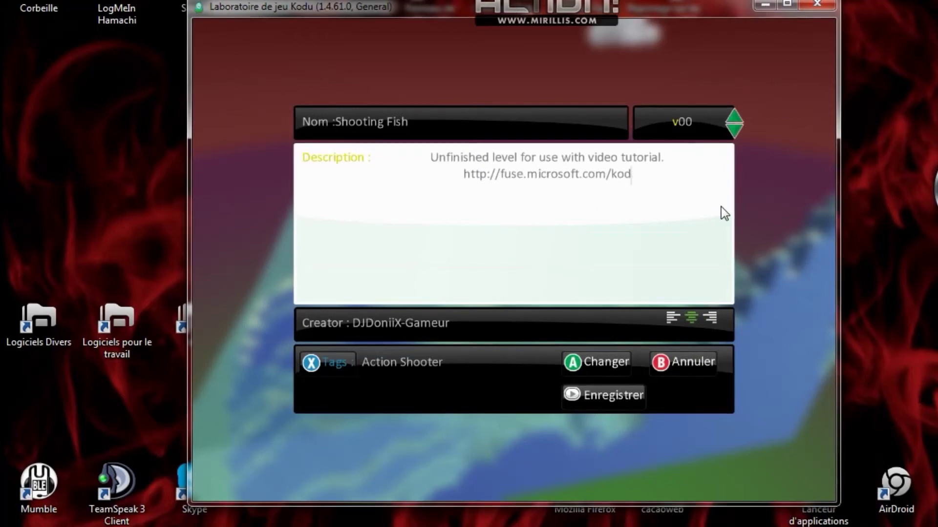
key("BackSpace")
key("BackSpace")
key("BackSpace")
key("BackSpace")
key("BackSpace")
key("BackSpace")
key("BackSpace")
key("BackSpace")
key("BackSpace")
key("BackSpace")
key("BackSpace")
key("BackSpace")
key("BackSpace")
key("BackSpace")
key("BackSpace")
key("BackSpace")
key("BackSpace")
key("BackSpace")
key("BackSpace")
key("BackSpace")
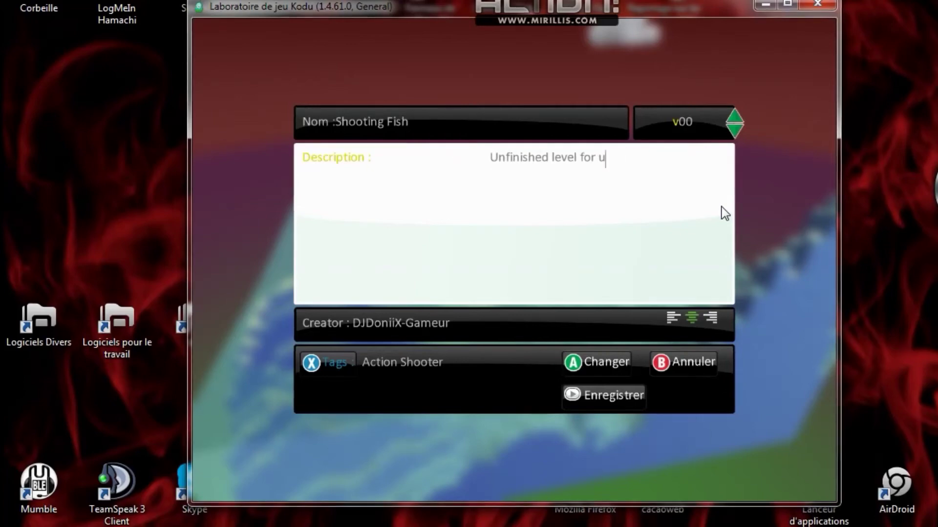
key("BackSpace")
key("BackSpace")
key("BackSpace")
key("BackSpace")
key("BackSpace")
key("BackSpace")
key("BackSpace")
key("BackSpace")
key("BackSpace")
key("BackSpace")
key("BackSpace")
key("BackSpace")
key("BackSpace")
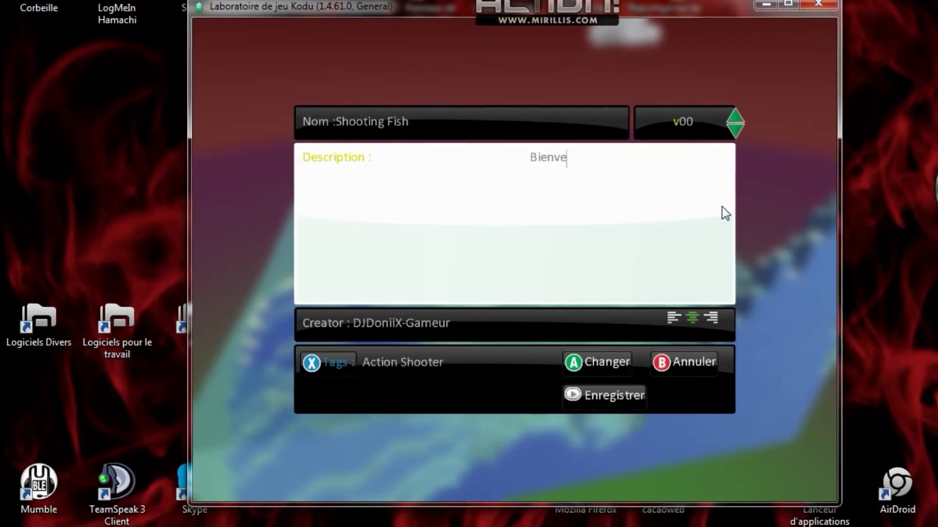
type("Bienvenue dans ce monde impittoyable. Les régles sont")
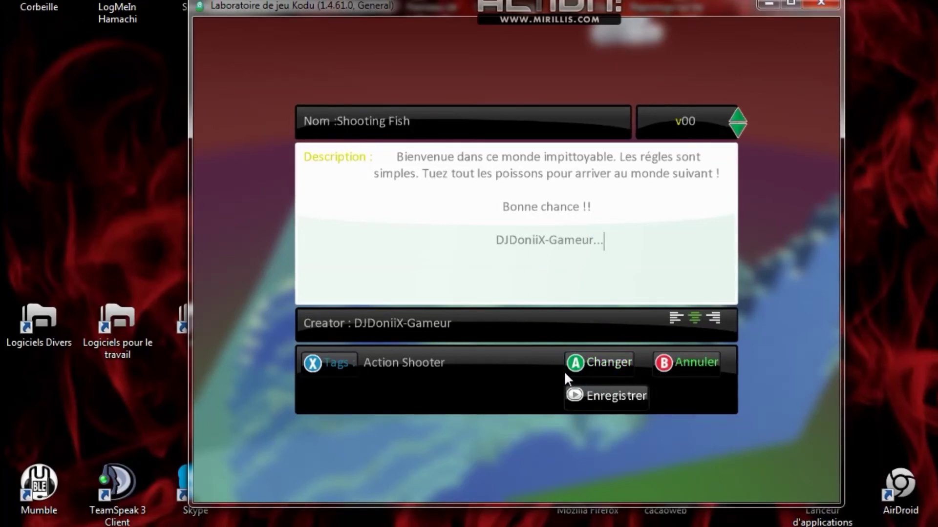
left_click(601, 397)
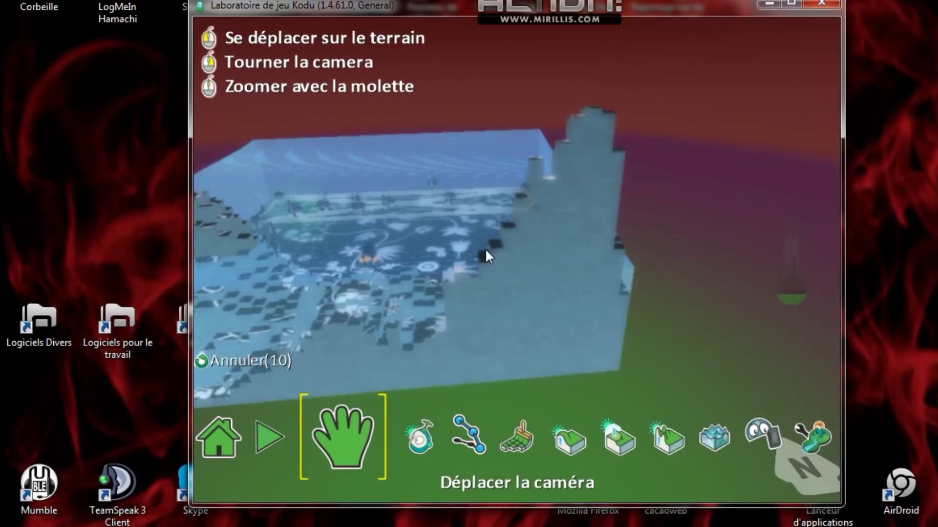
- Run the saved world briefly from its title screen and go back to editing it
key("Escape")
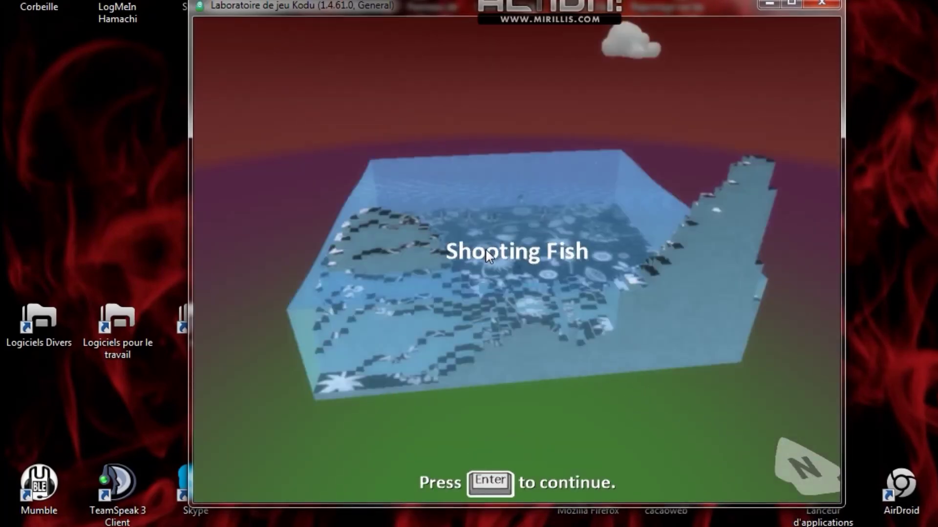
key("Return")
key("Escape")
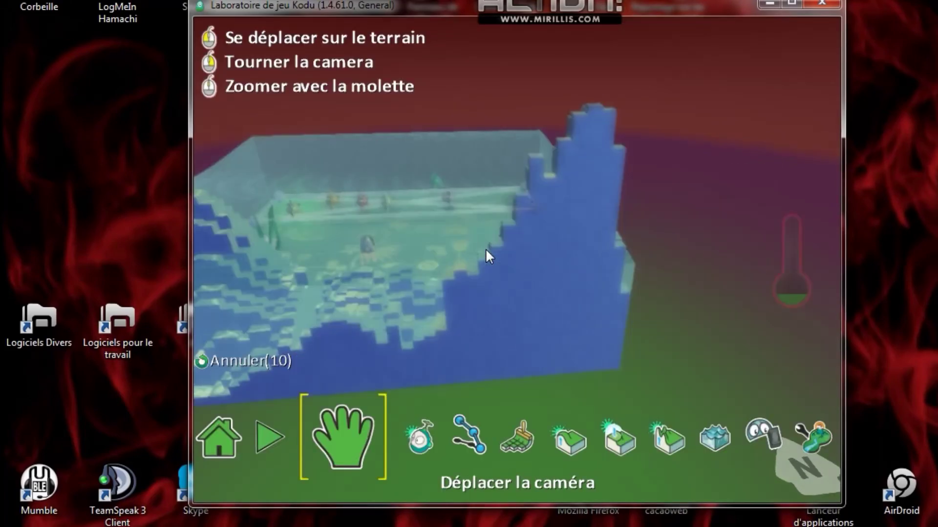
- Return to the main menu and check the saved Shooting Fish world among the local worlds filtered by Mes mondes
left_click(210, 432)
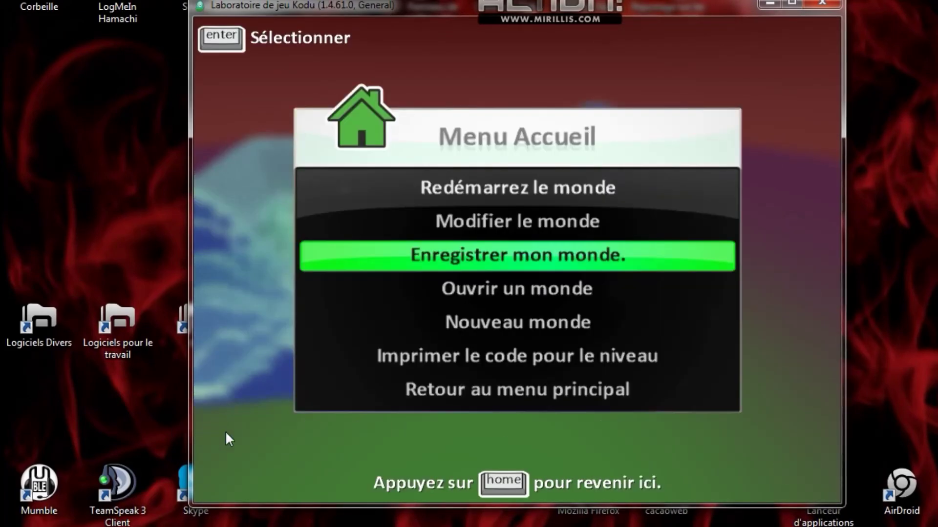
left_click(505, 398)
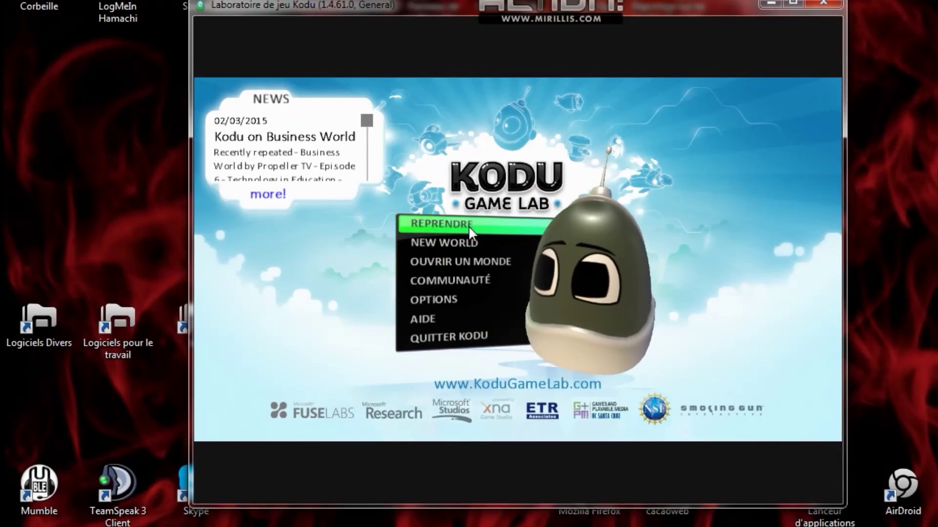
left_click(469, 259)
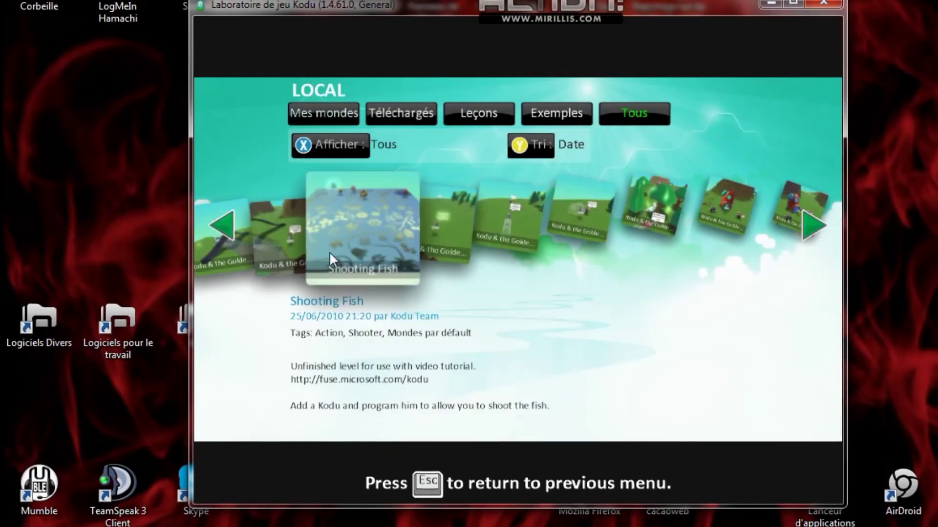
left_click(326, 105)
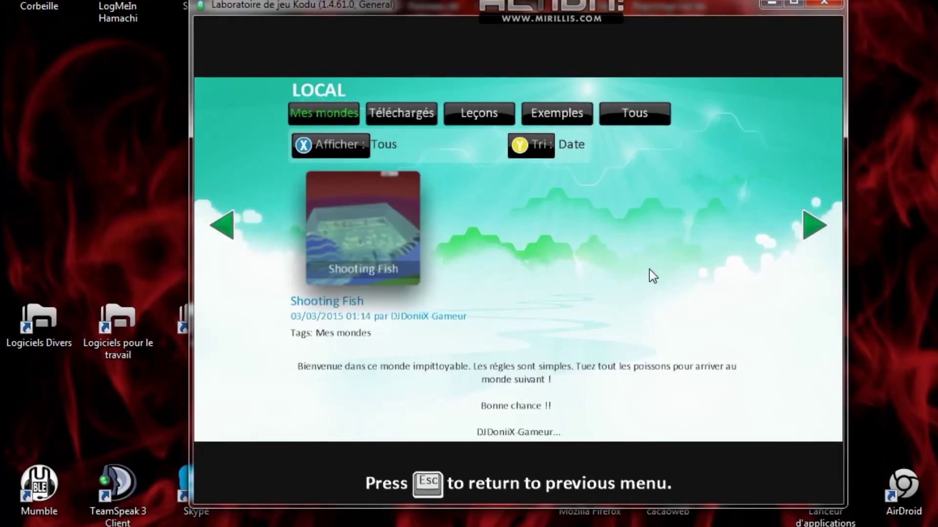
key("Escape")
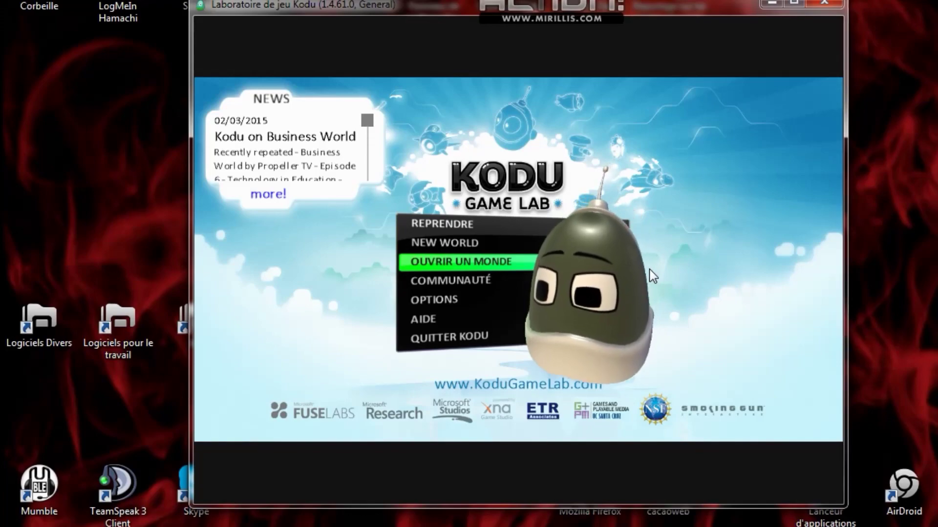